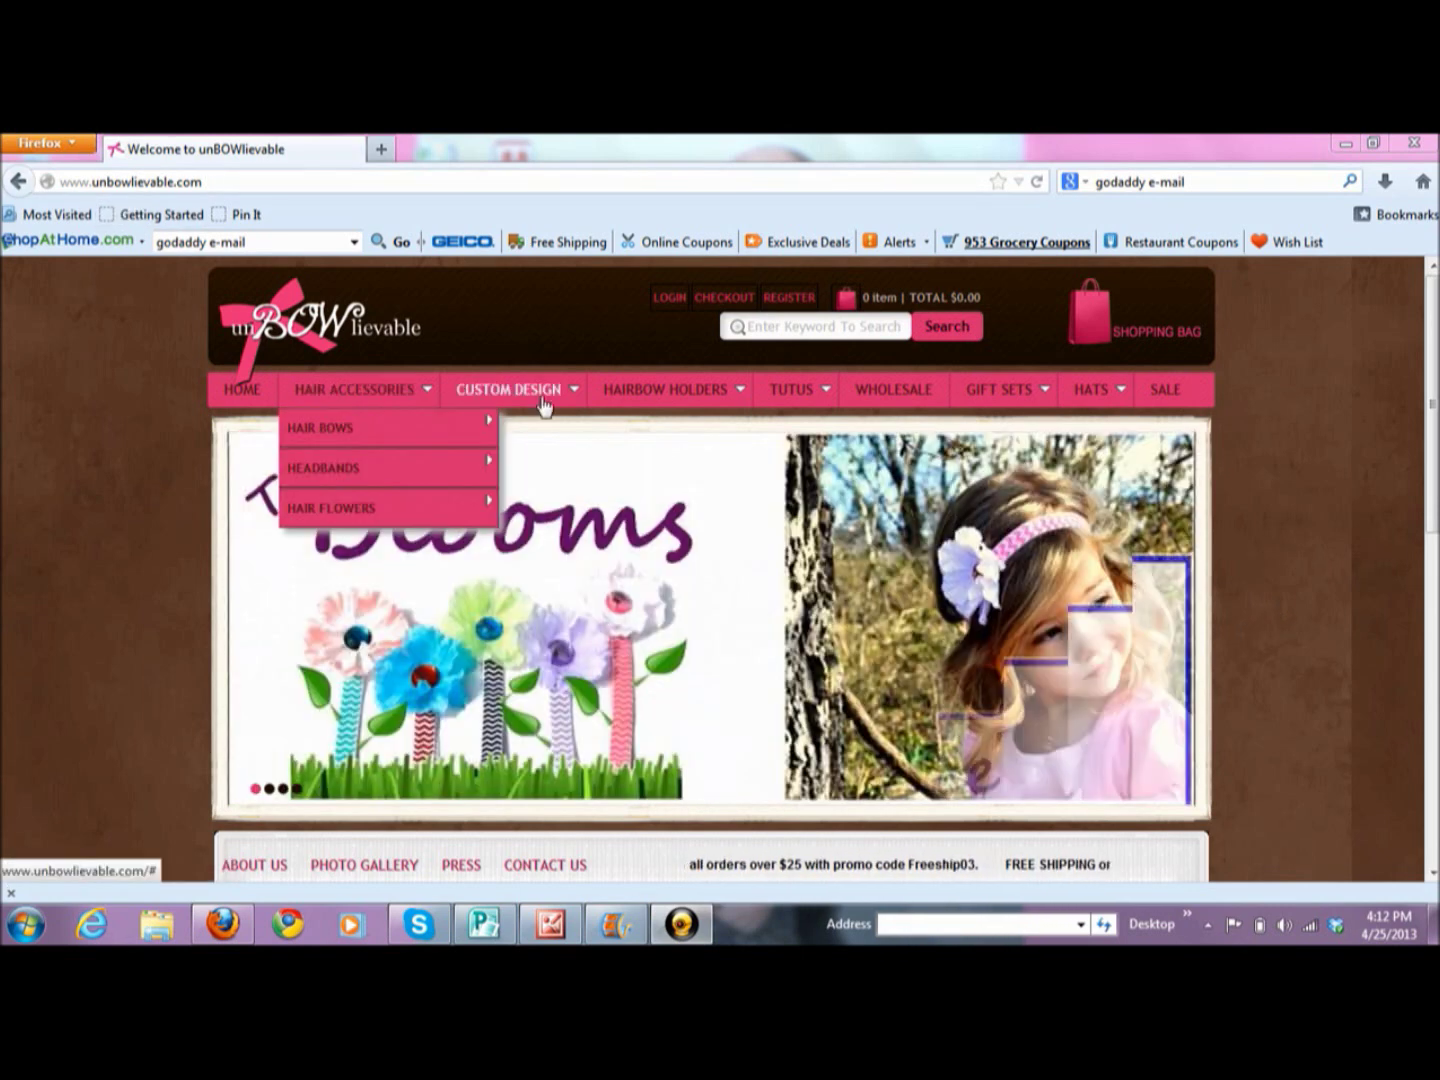
# - Open the Custom Design page for a Large bow, which starts at $8
pyautogui.moveTo(545, 400)
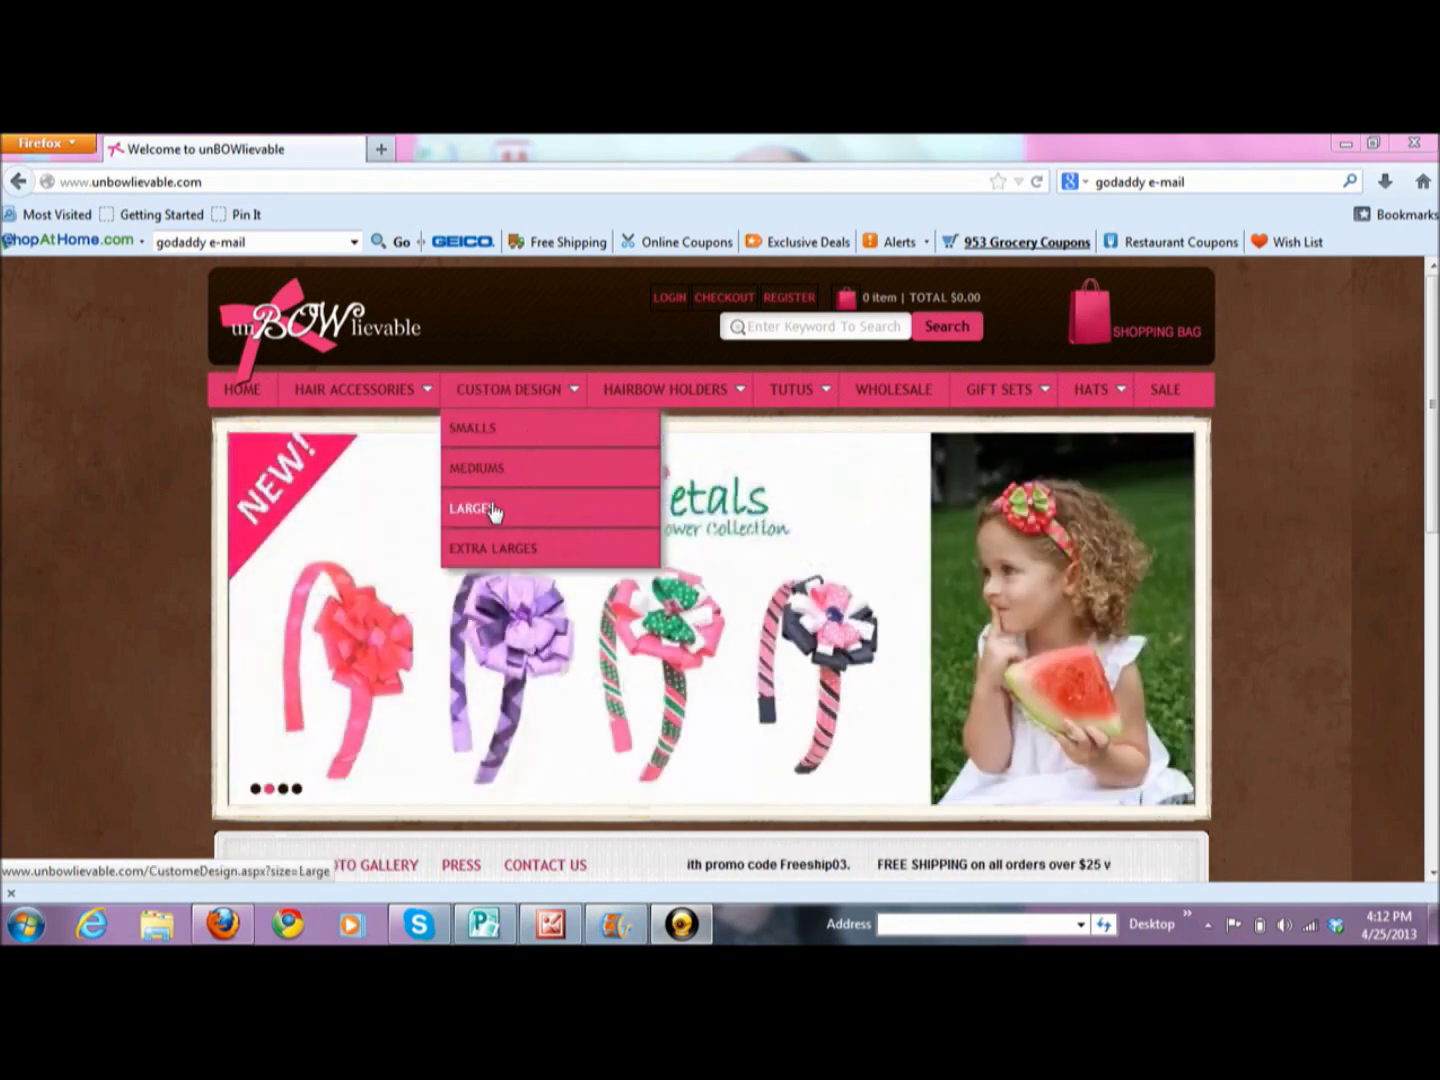
pyautogui.click(493, 510)
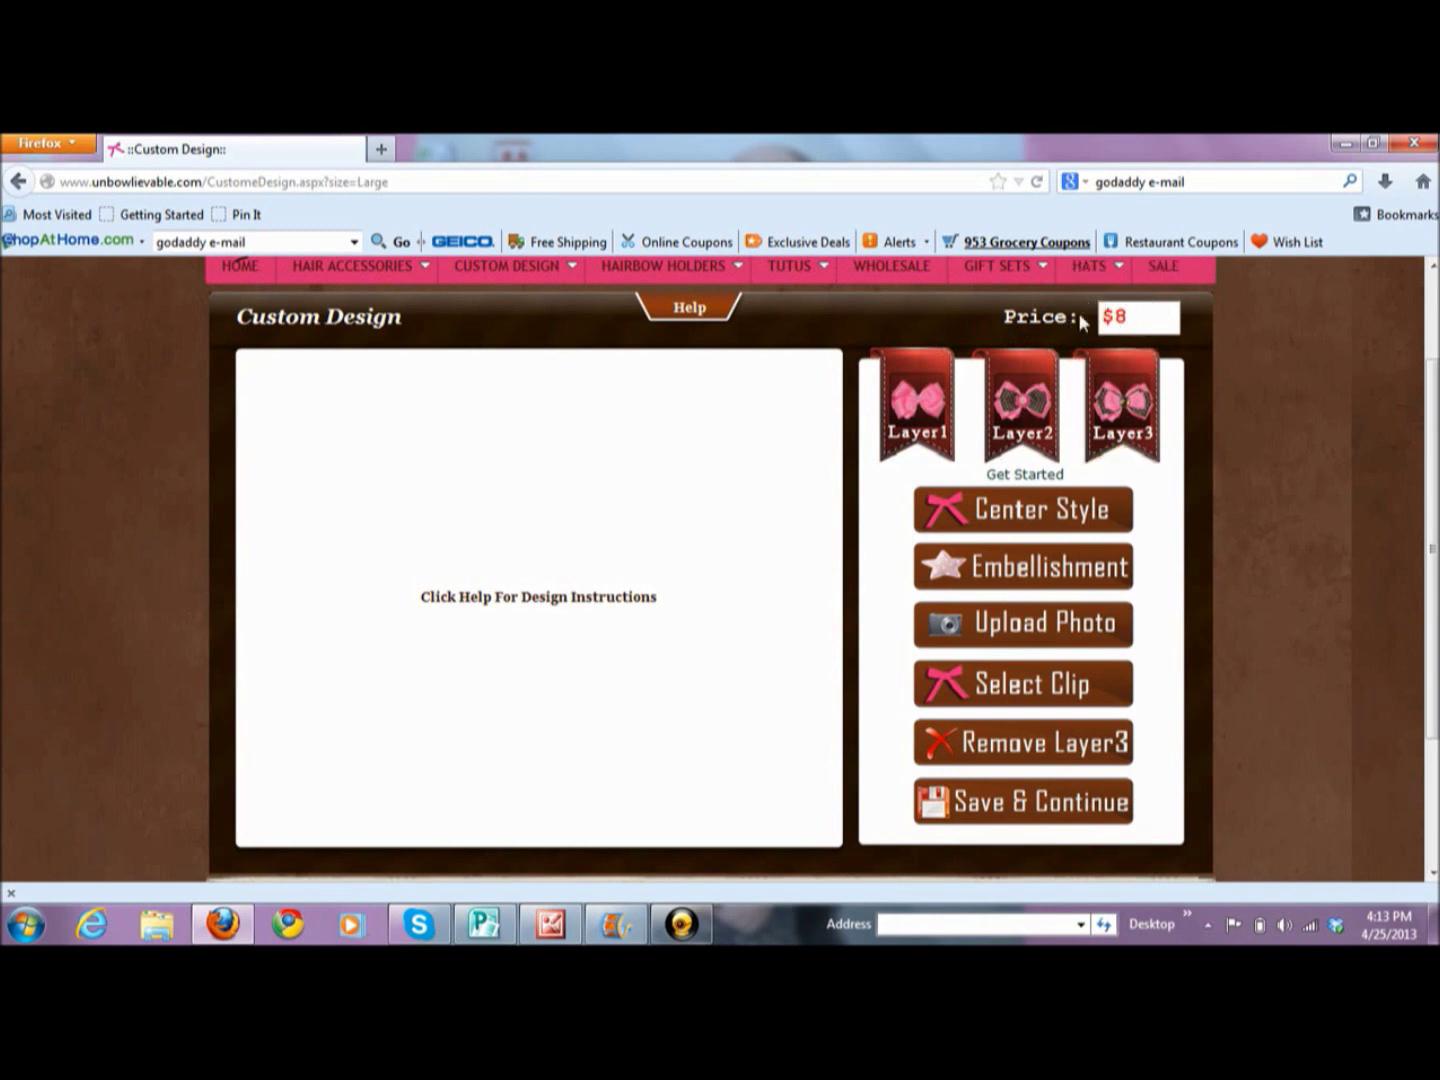
pyautogui.click(691, 312)
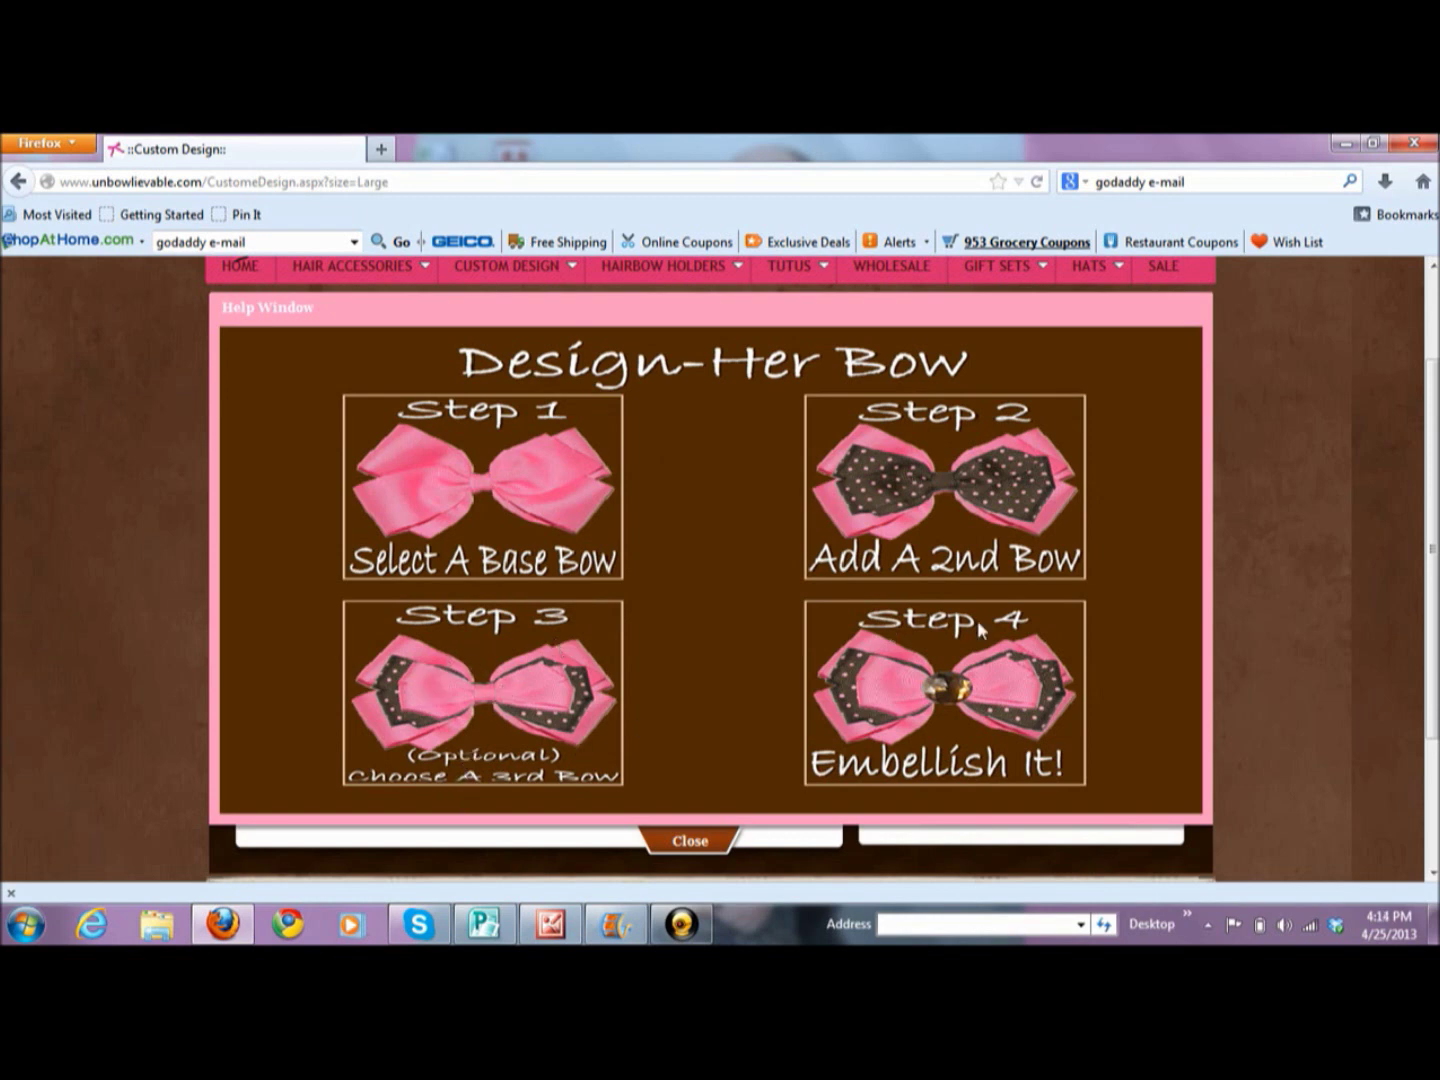
pyautogui.click(689, 842)
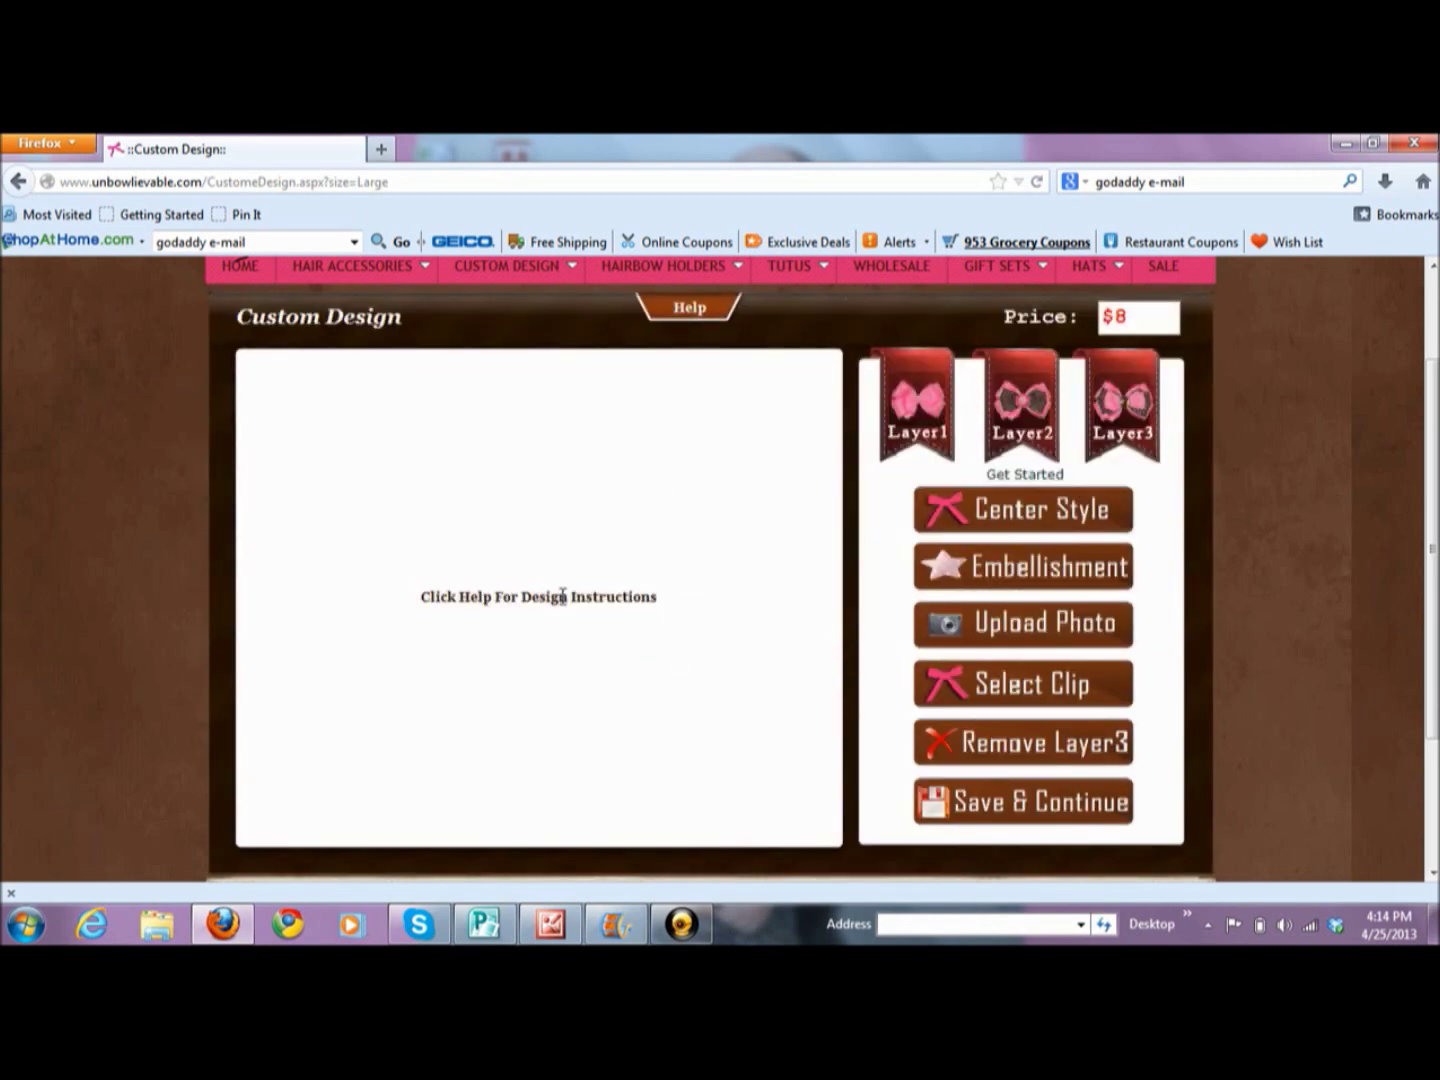
# - Set Layer 1 to the mint-green bow from the Solid Grosgrain ribbon category
pyautogui.click(911, 405)
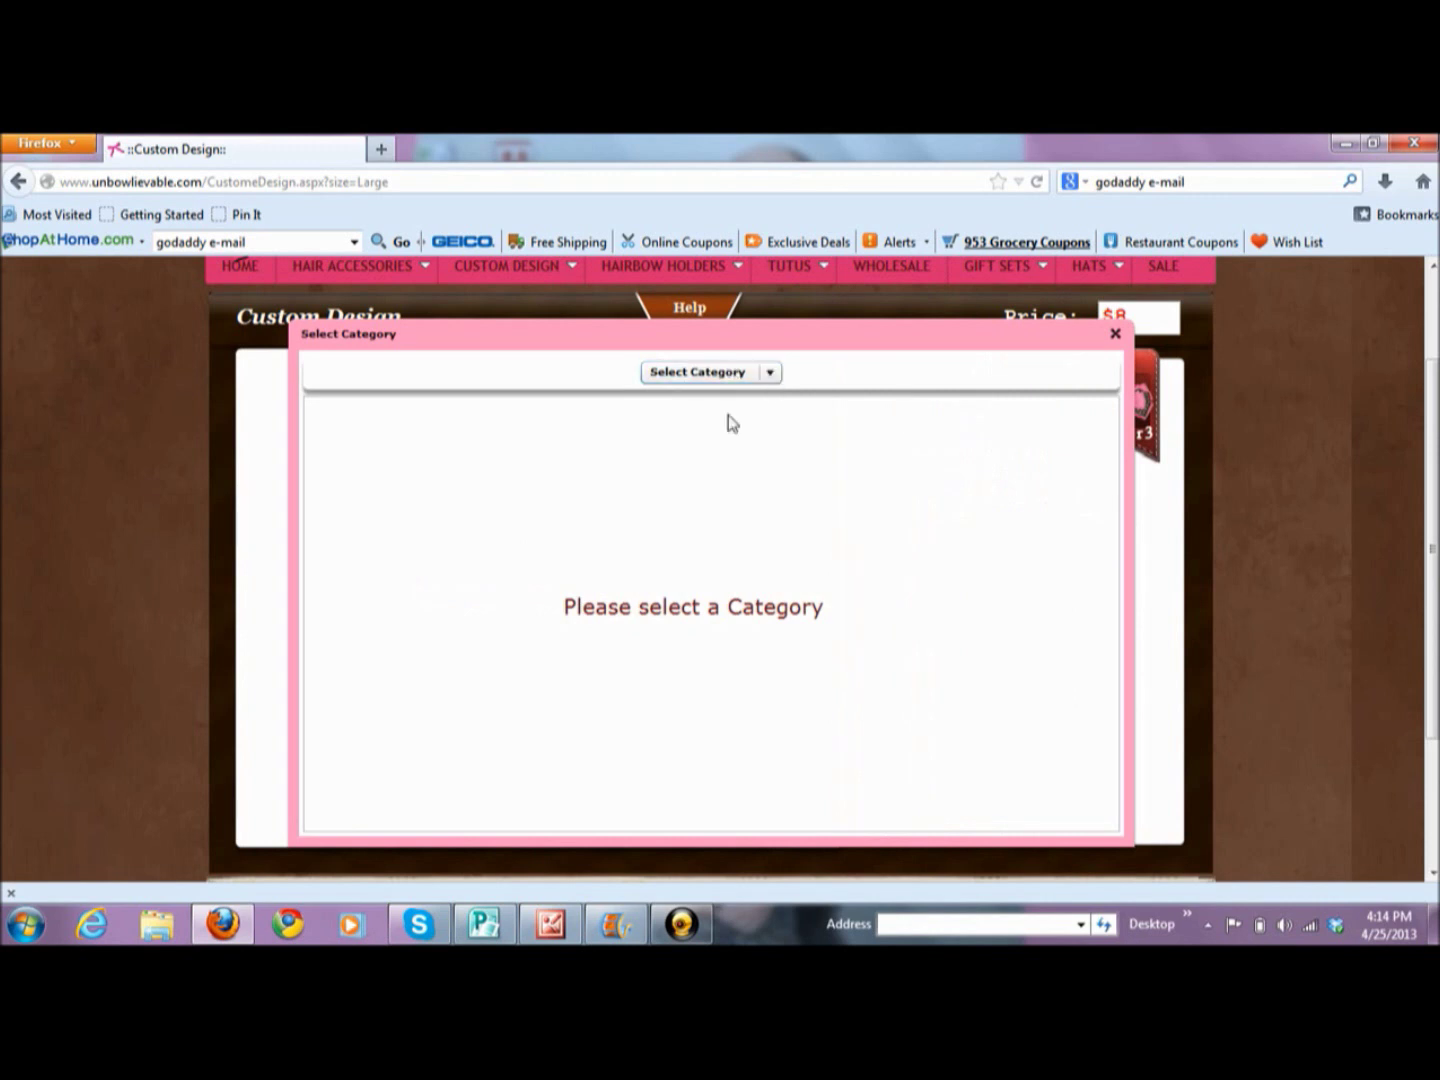
pyautogui.click(769, 374)
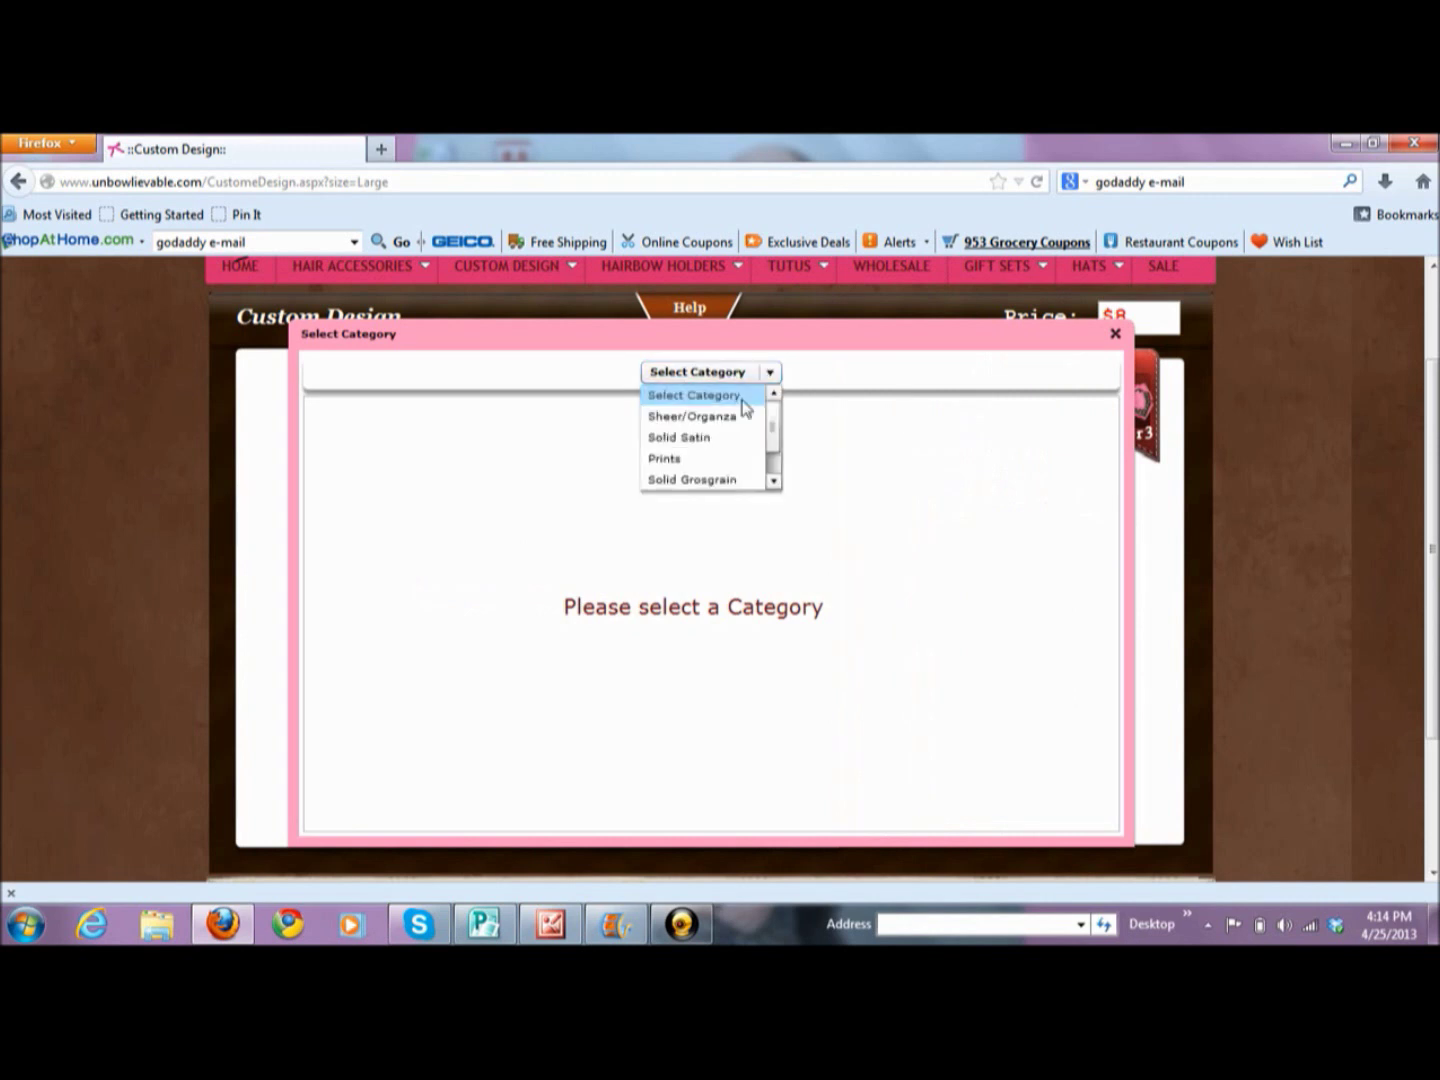
pyautogui.click(773, 481)
pyautogui.click(772, 482)
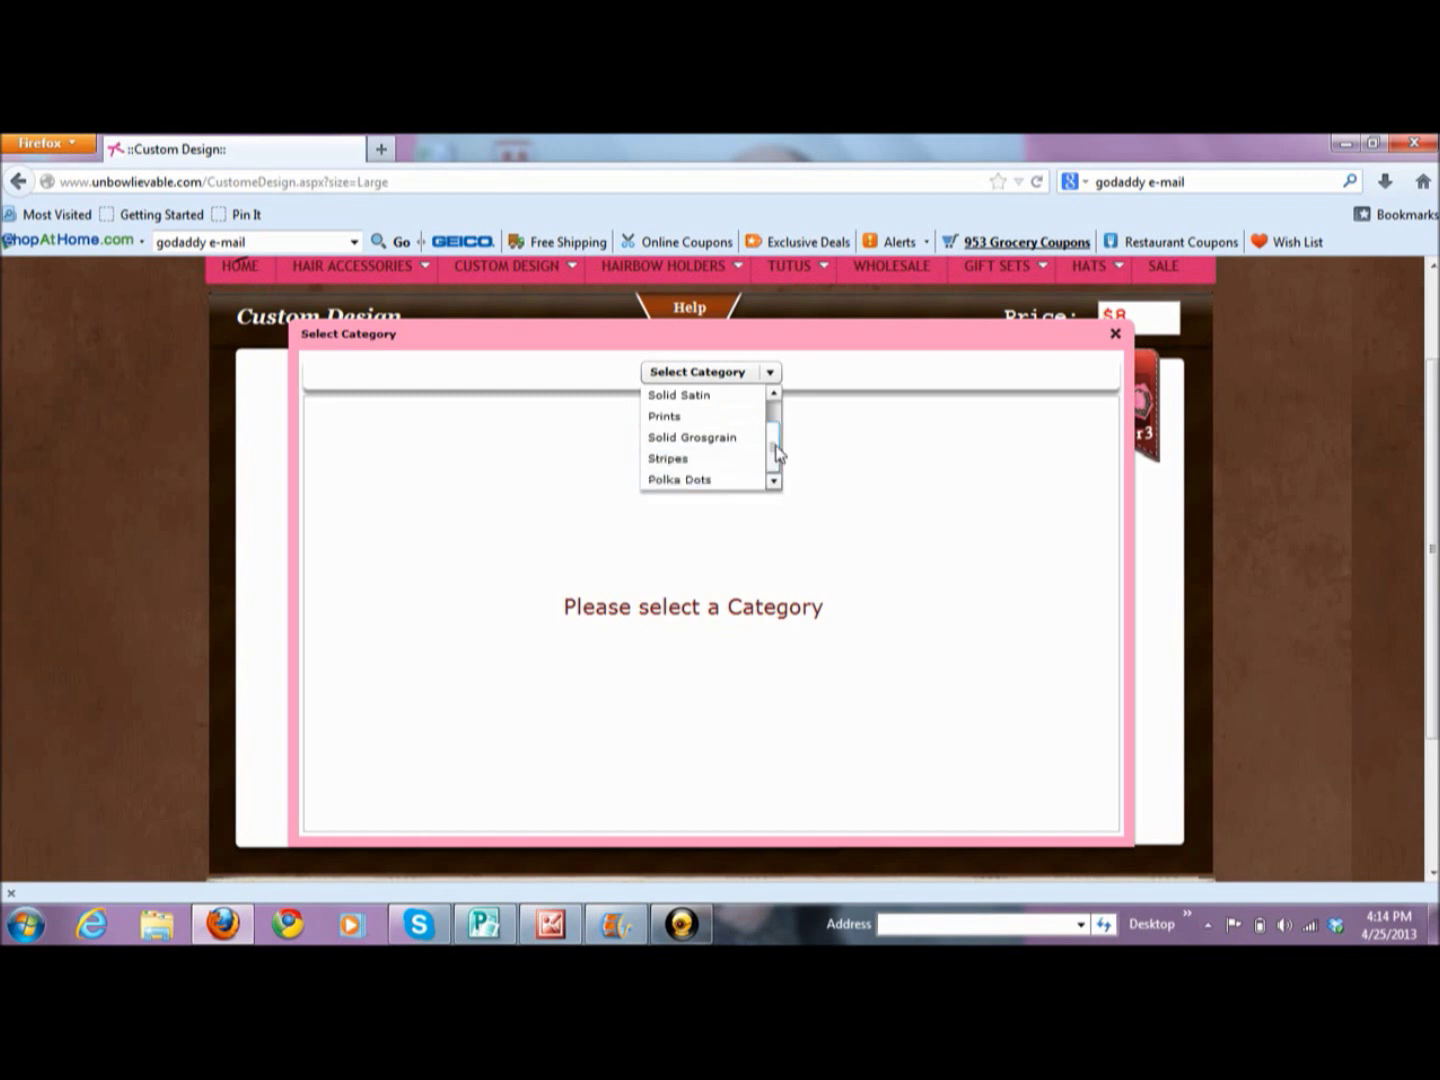
pyautogui.moveTo(775, 439); pyautogui.dragTo(777, 422)
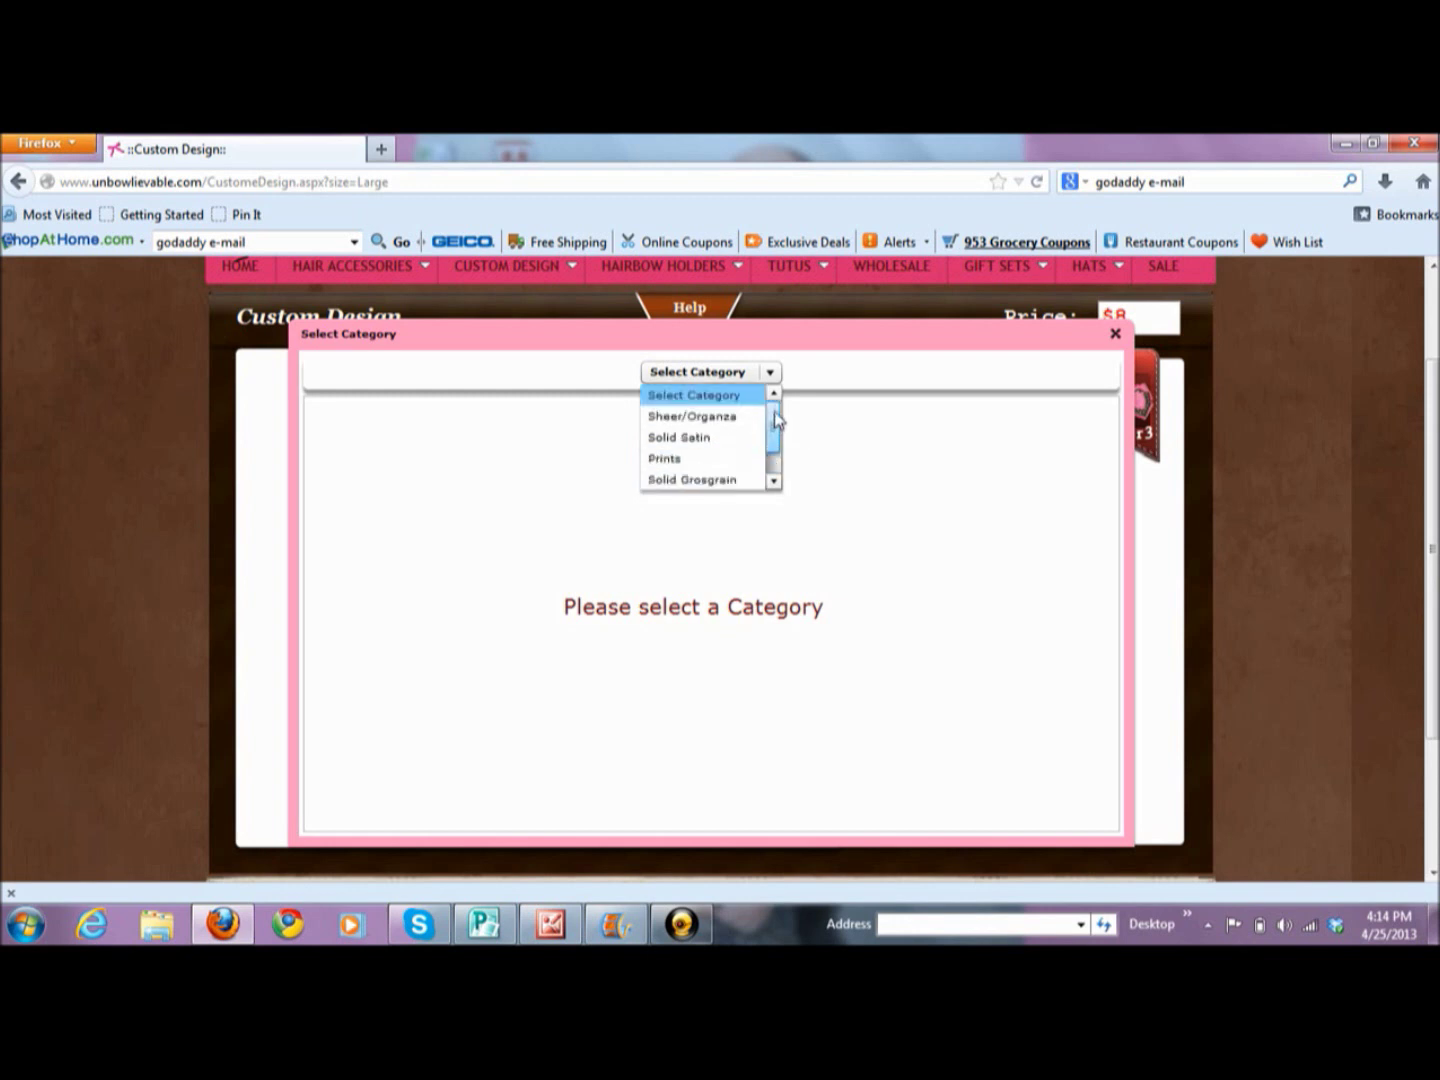
pyautogui.scroll(-1, 777, 422)
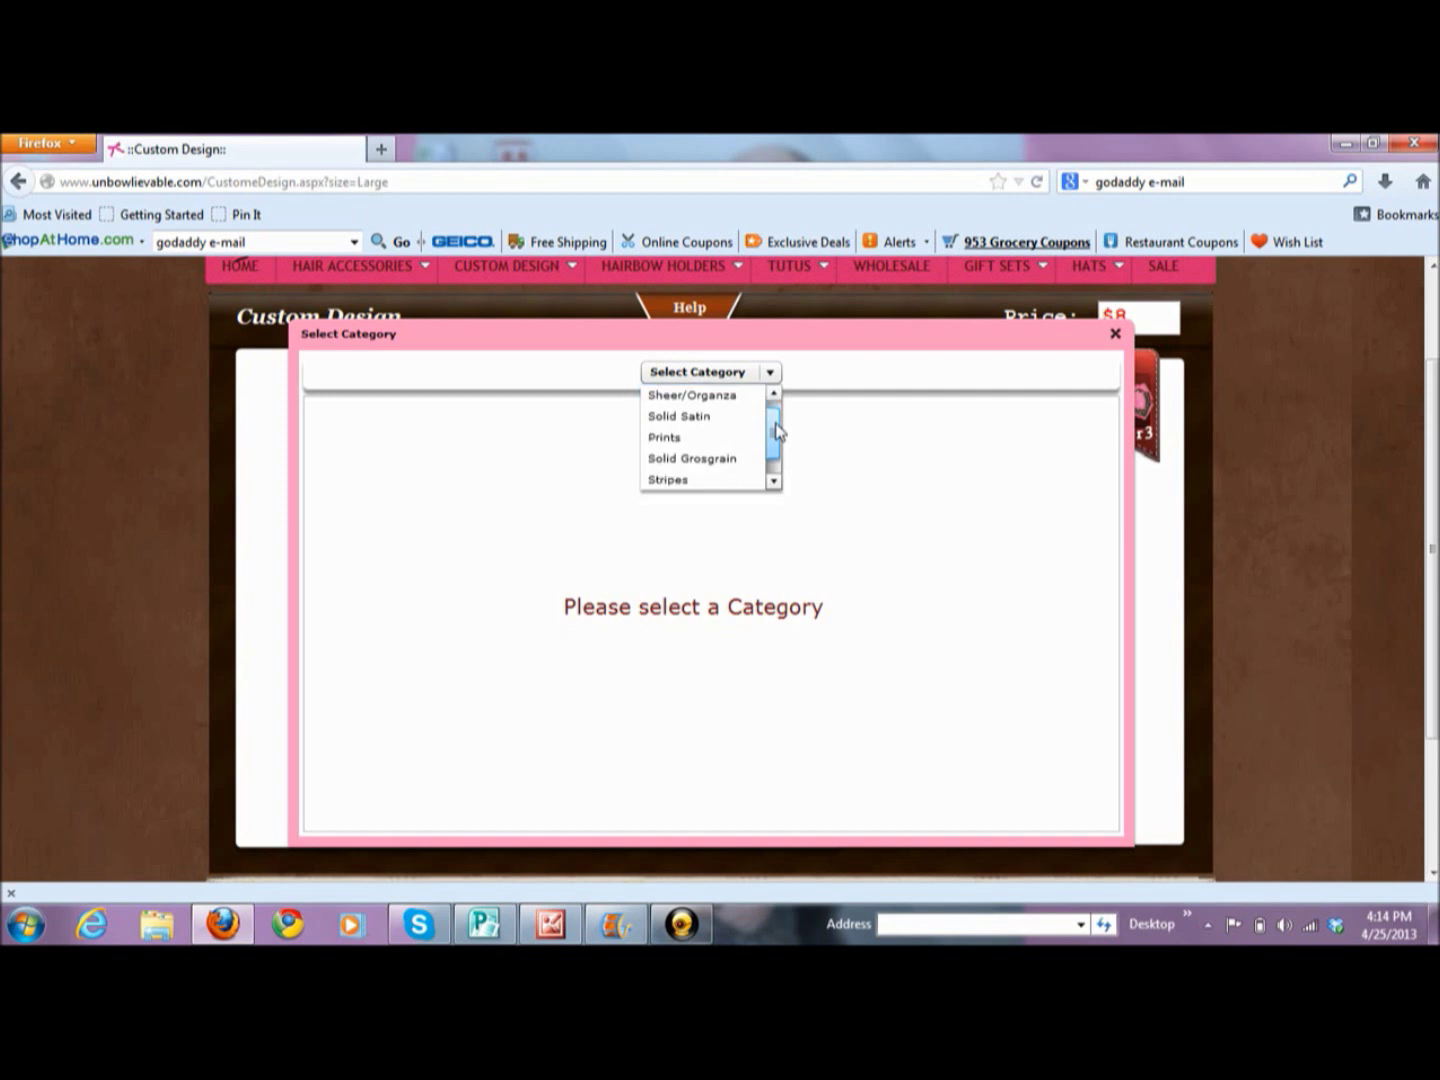
pyautogui.click(735, 461)
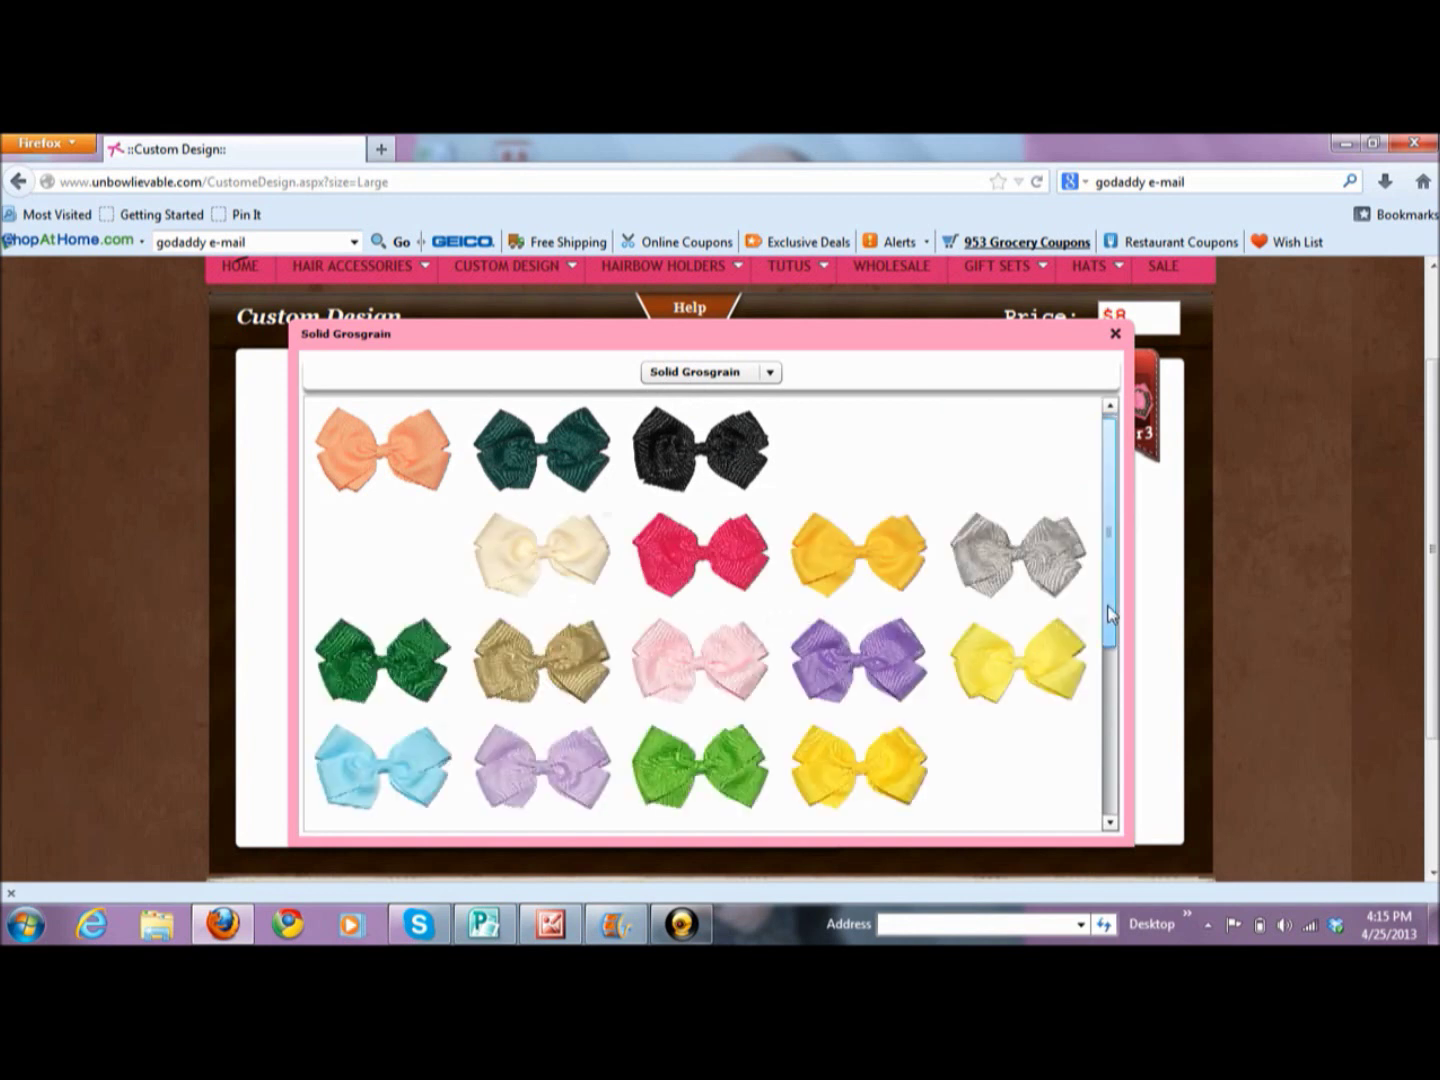
pyautogui.moveTo(1110, 575); pyautogui.dragTo(1110, 620)
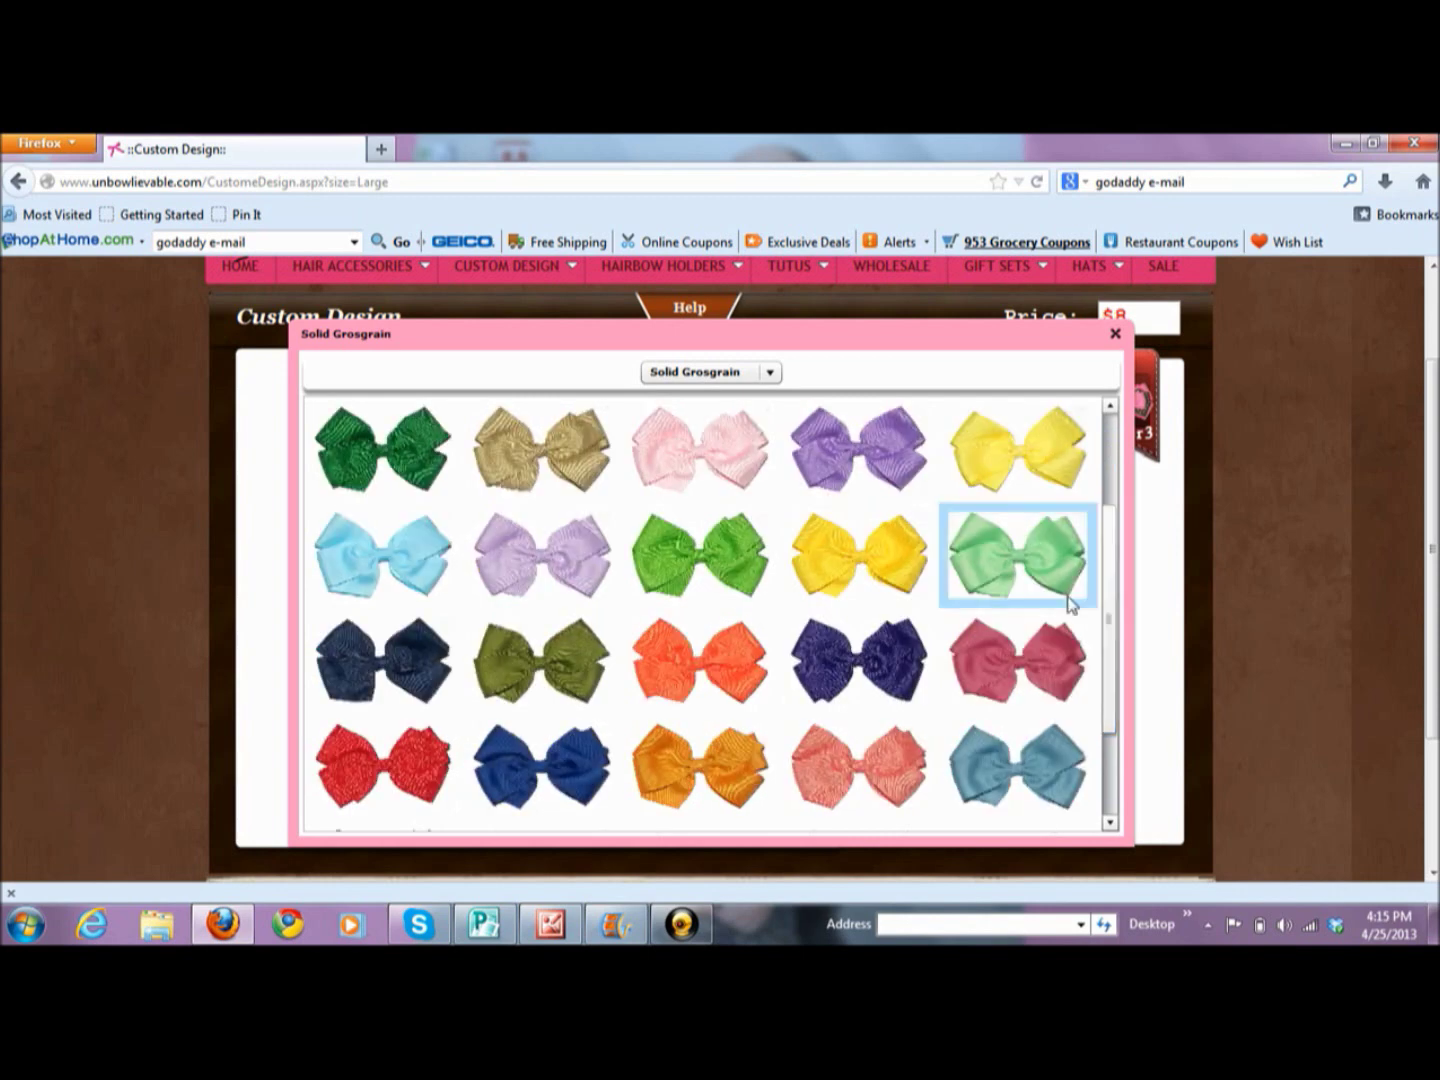
pyautogui.click(1020, 568)
# - Add the owl-print bow from the Prints category as Layer 2, then close the clip popup
pyautogui.click(1019, 568)
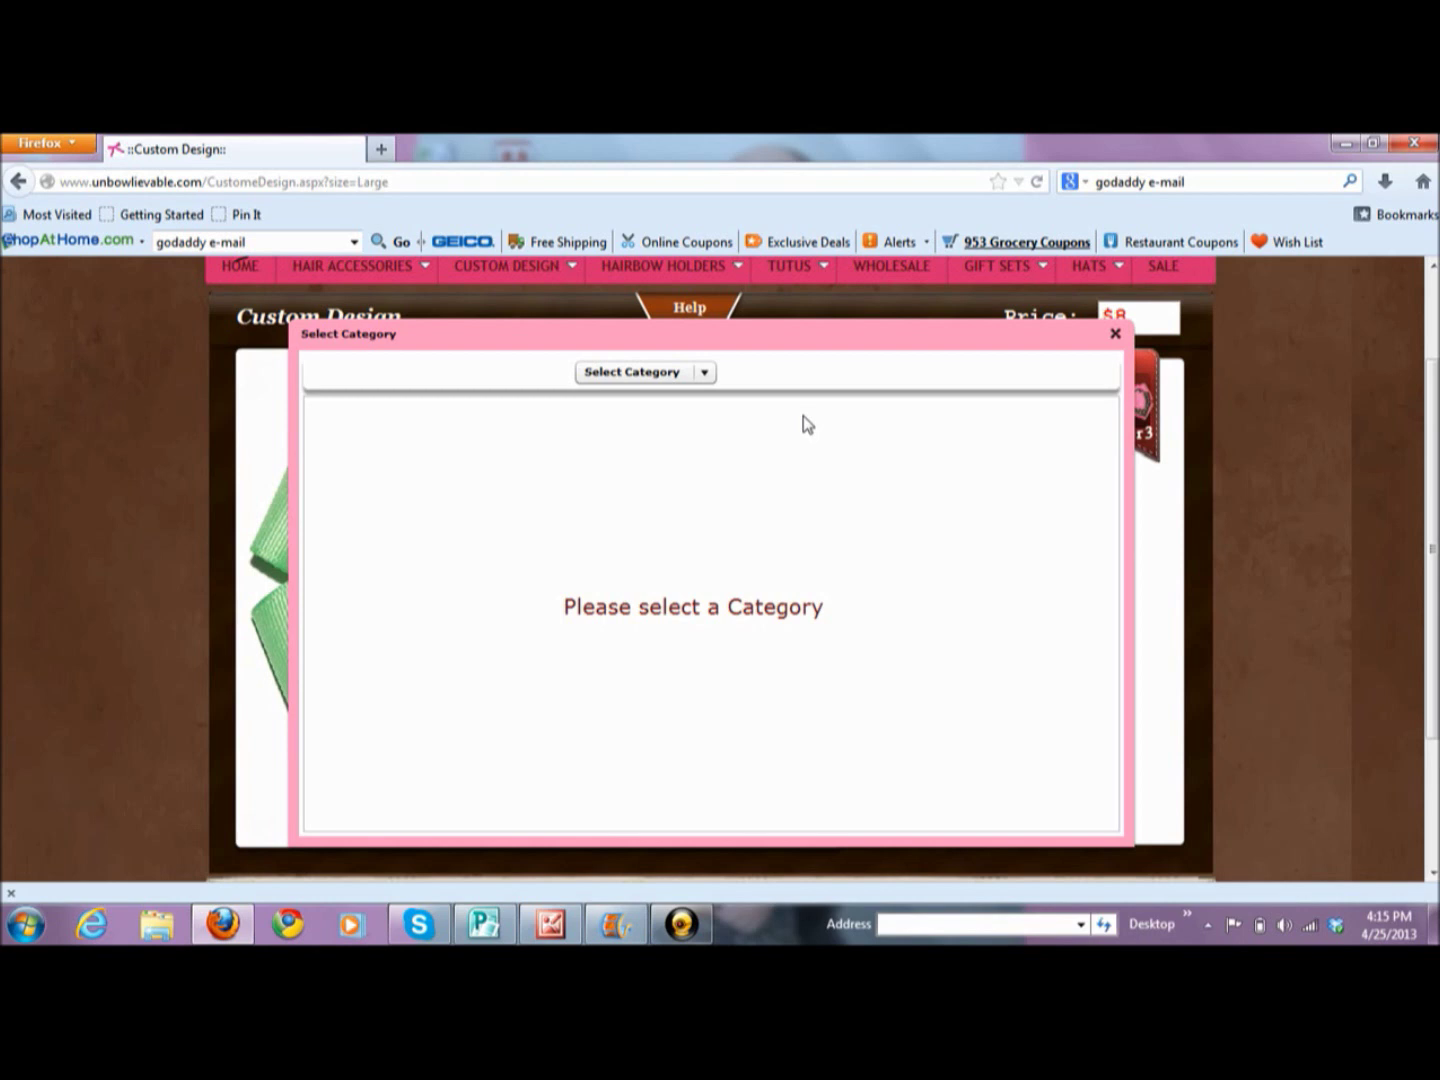
pyautogui.click(704, 374)
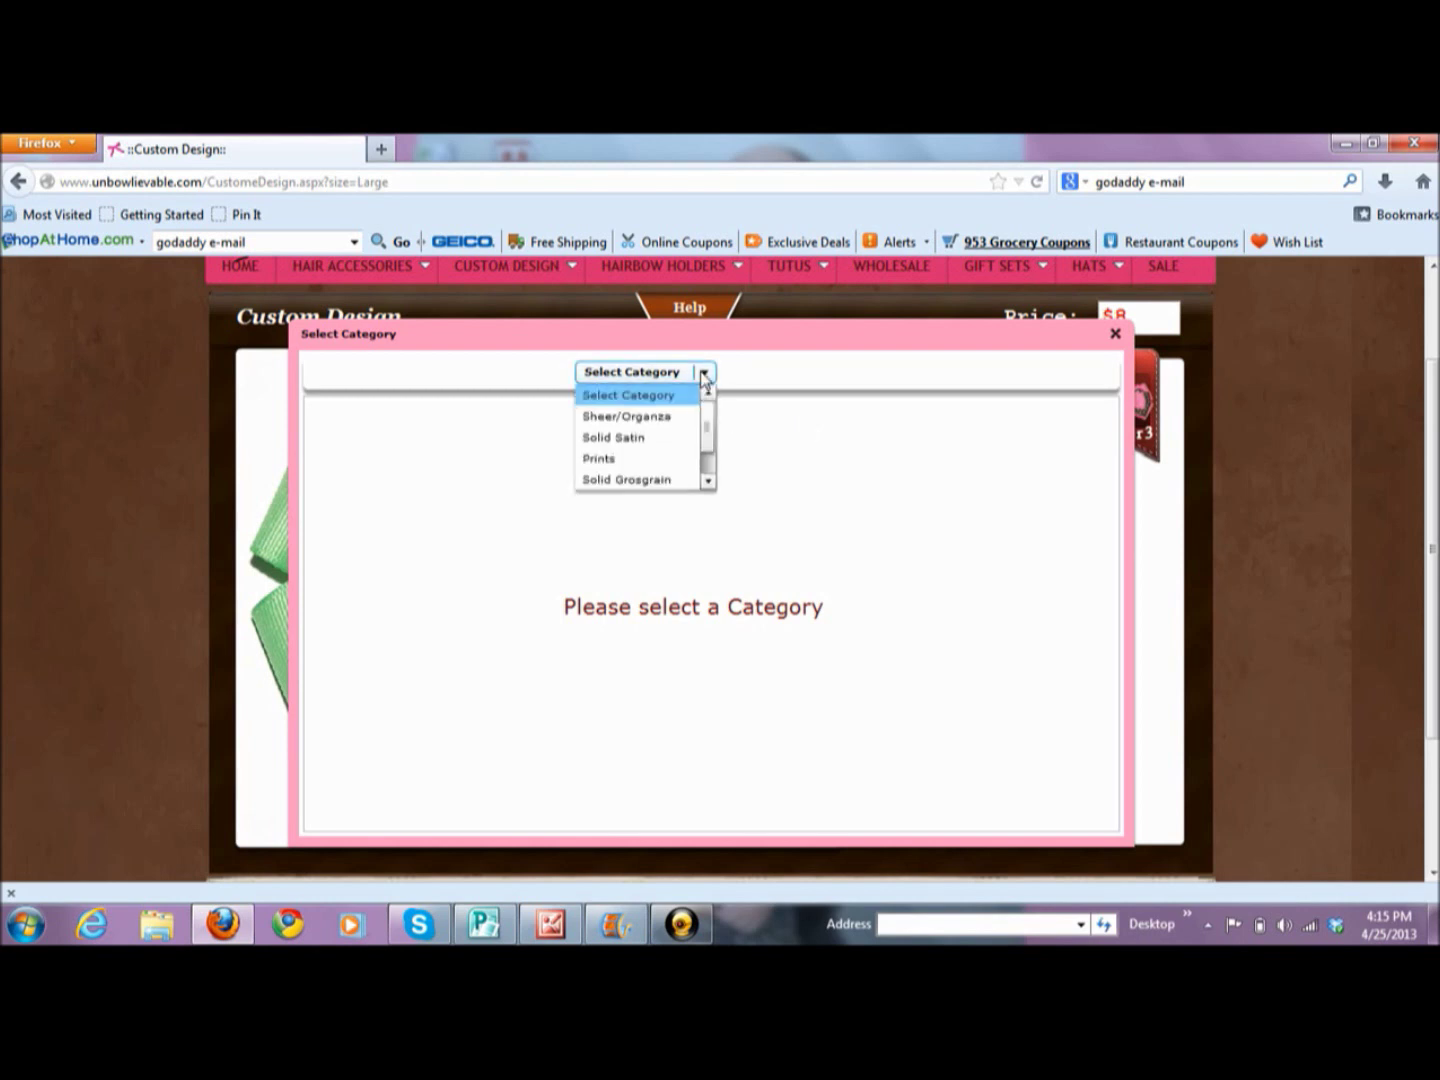
pyautogui.click(706, 481)
pyautogui.click(707, 481)
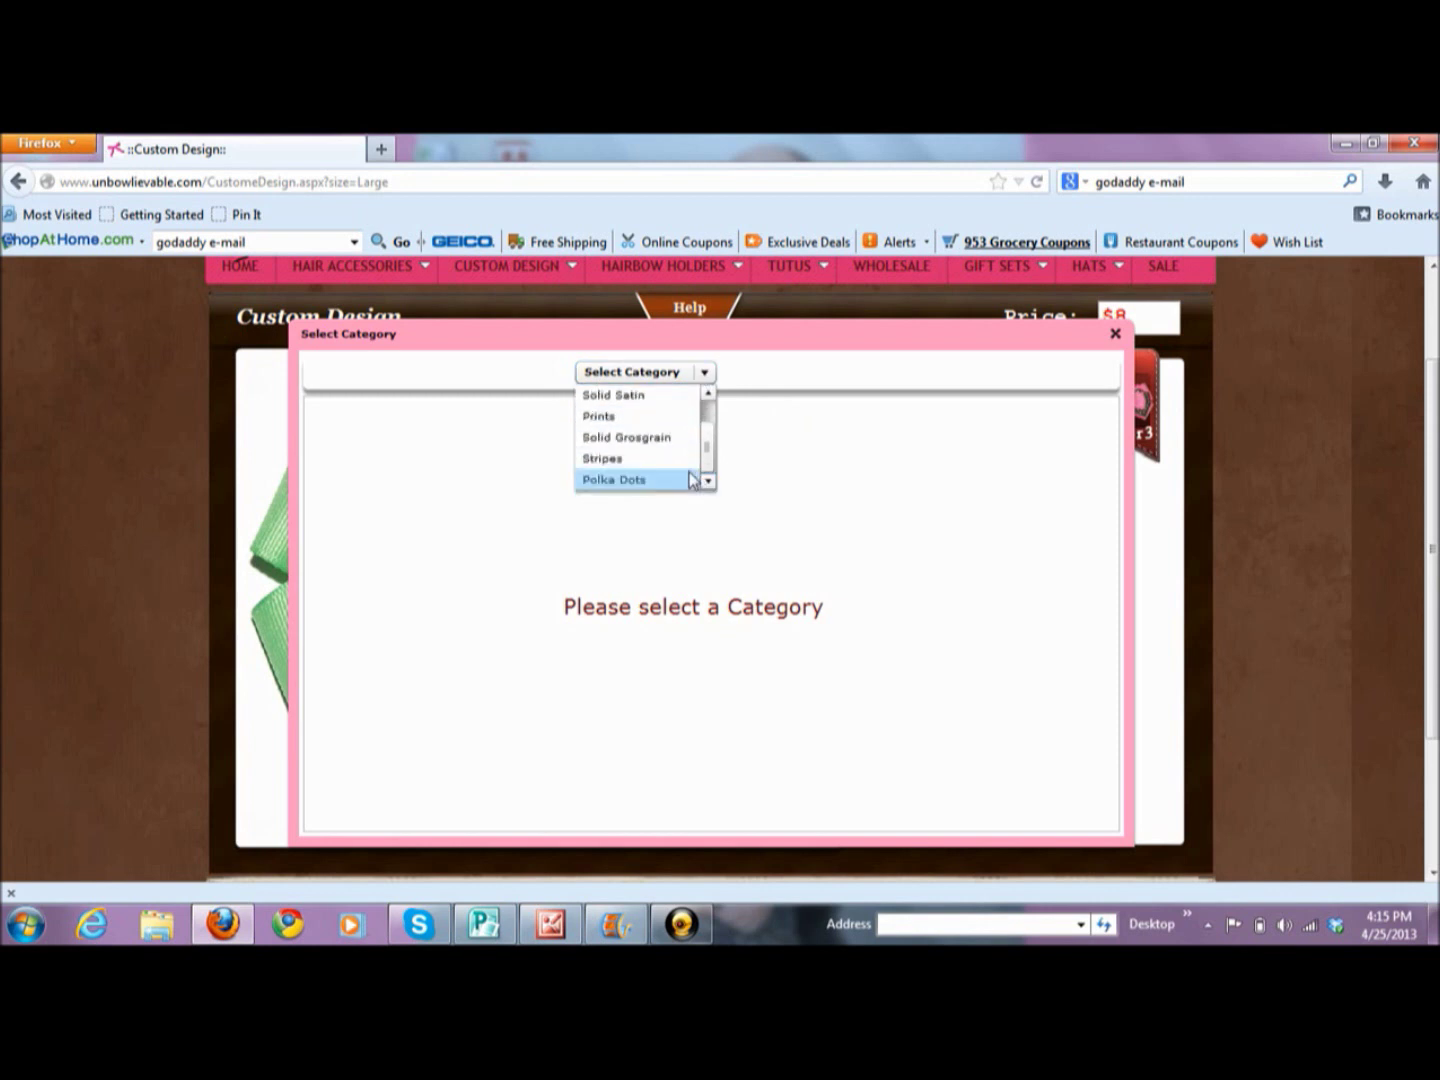
pyautogui.click(631, 418)
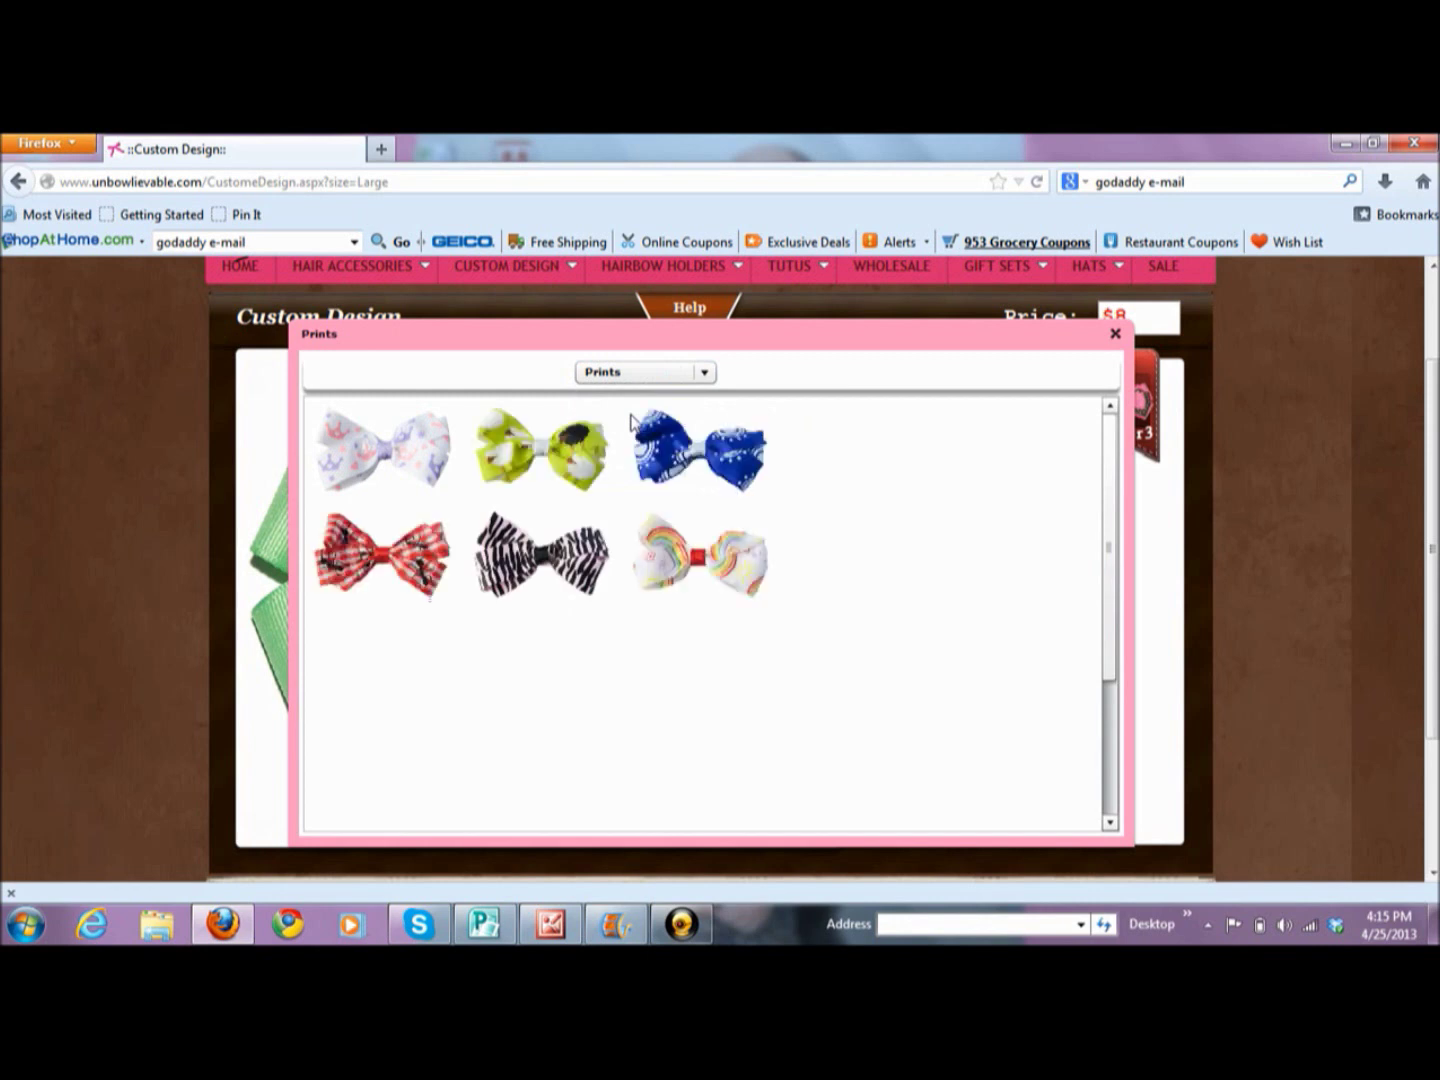
pyautogui.moveTo(1111, 451); pyautogui.dragTo(1120, 659)
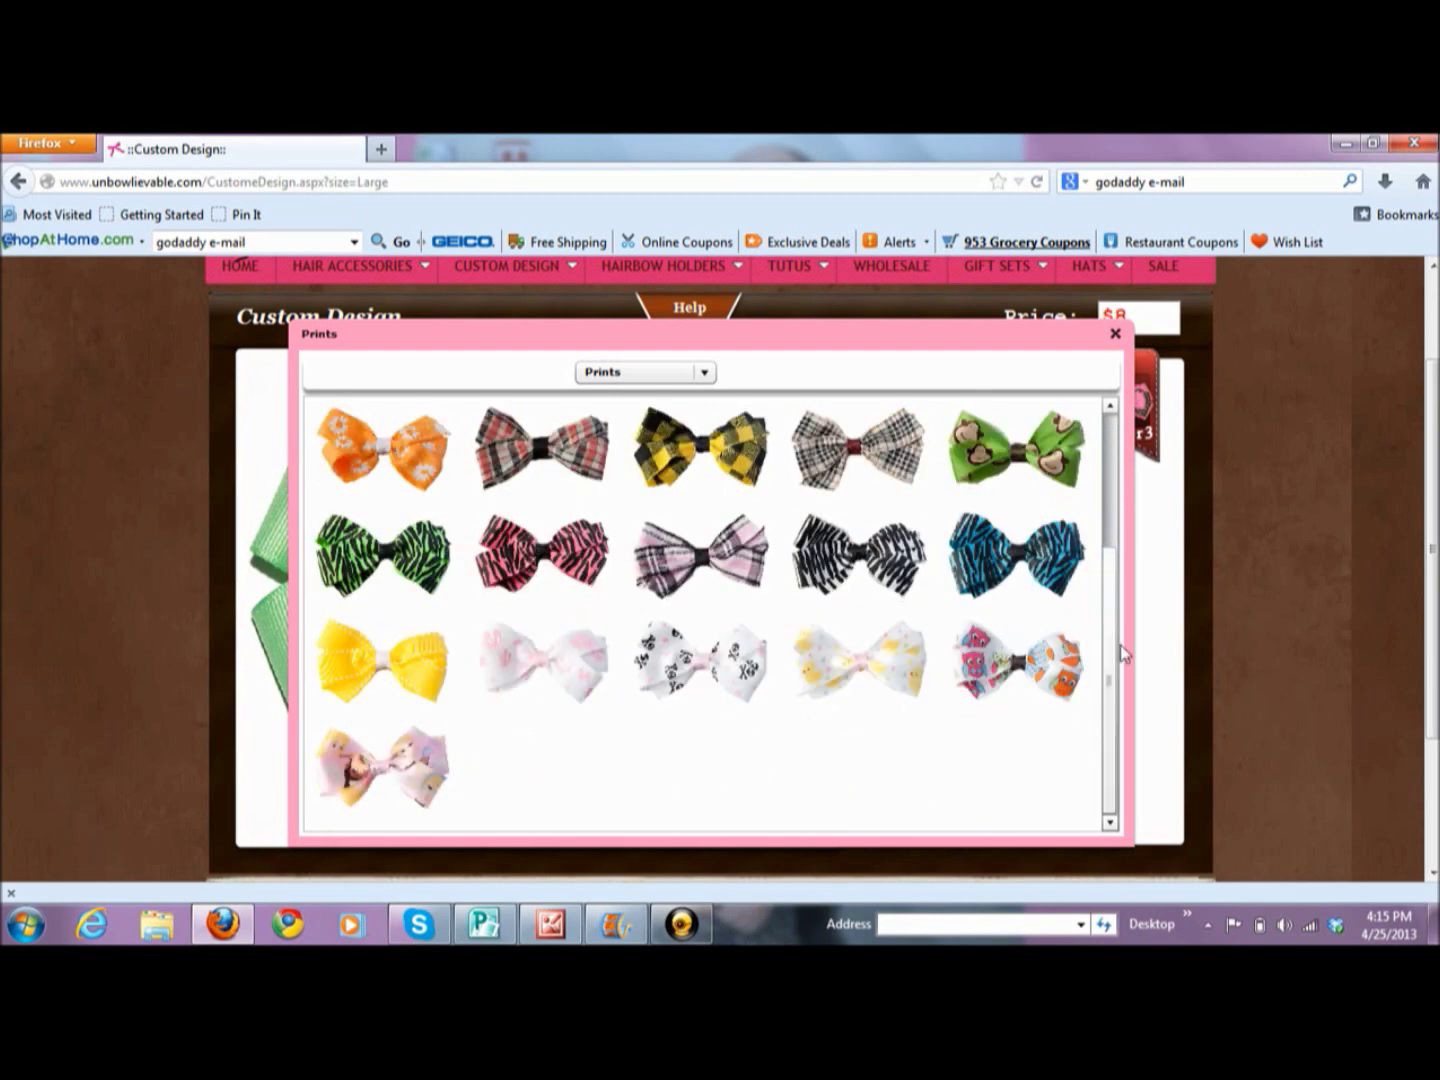
pyautogui.click(1040, 671)
pyautogui.click(1039, 671)
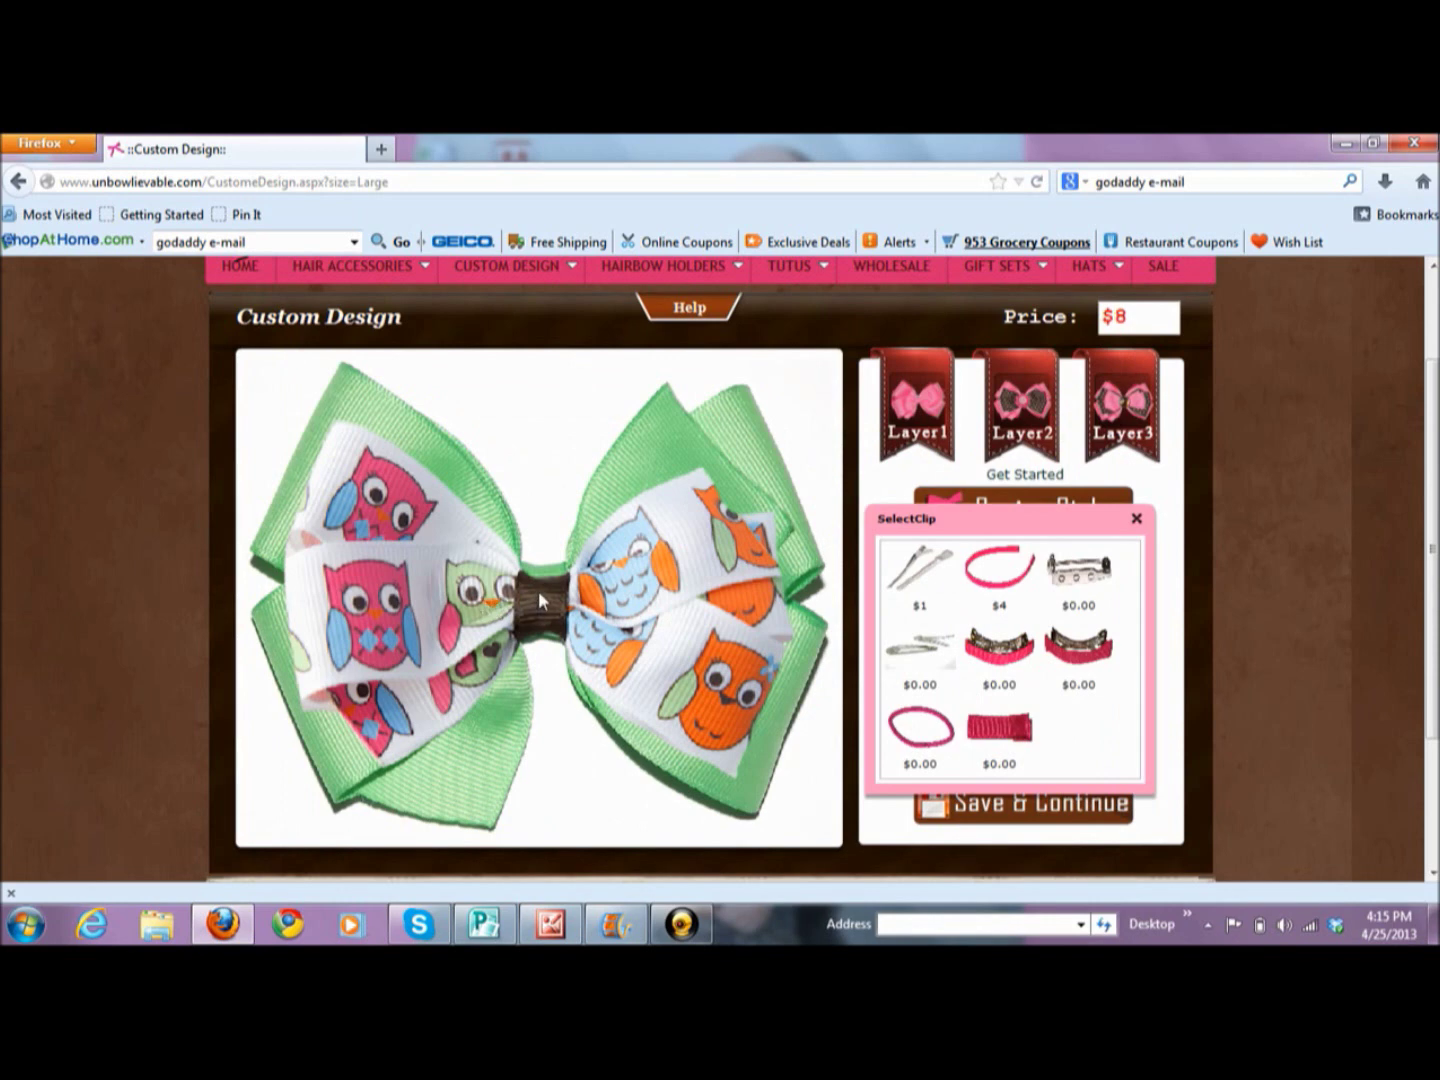
pyautogui.click(1136, 518)
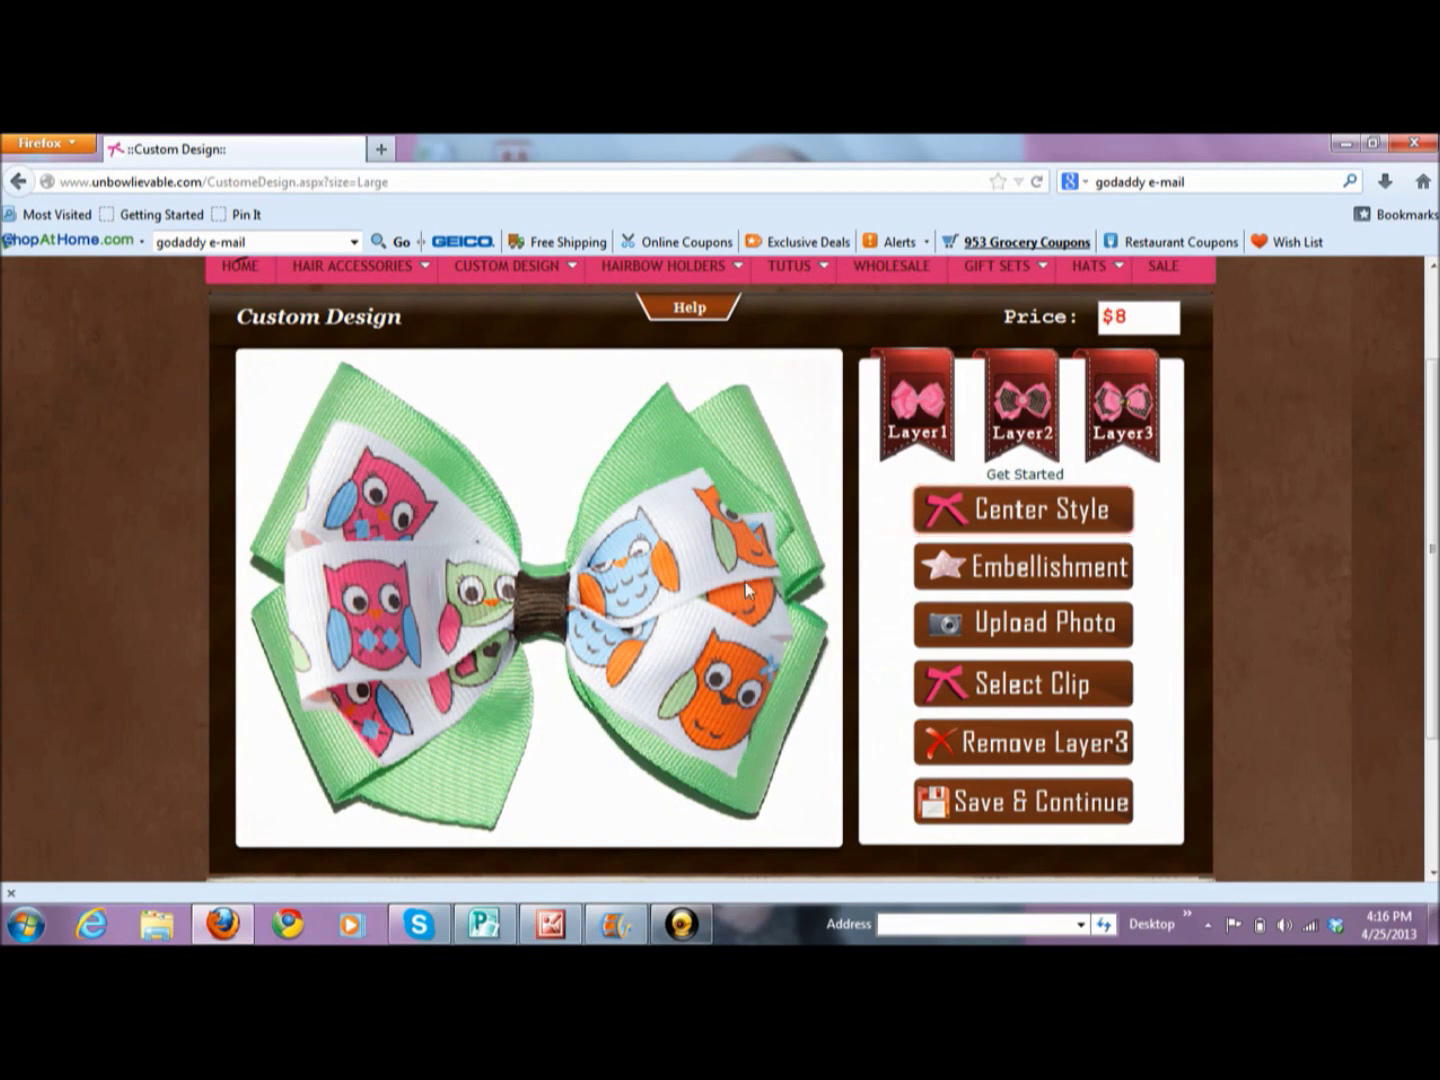
pyautogui.click(929, 414)
pyautogui.click(768, 373)
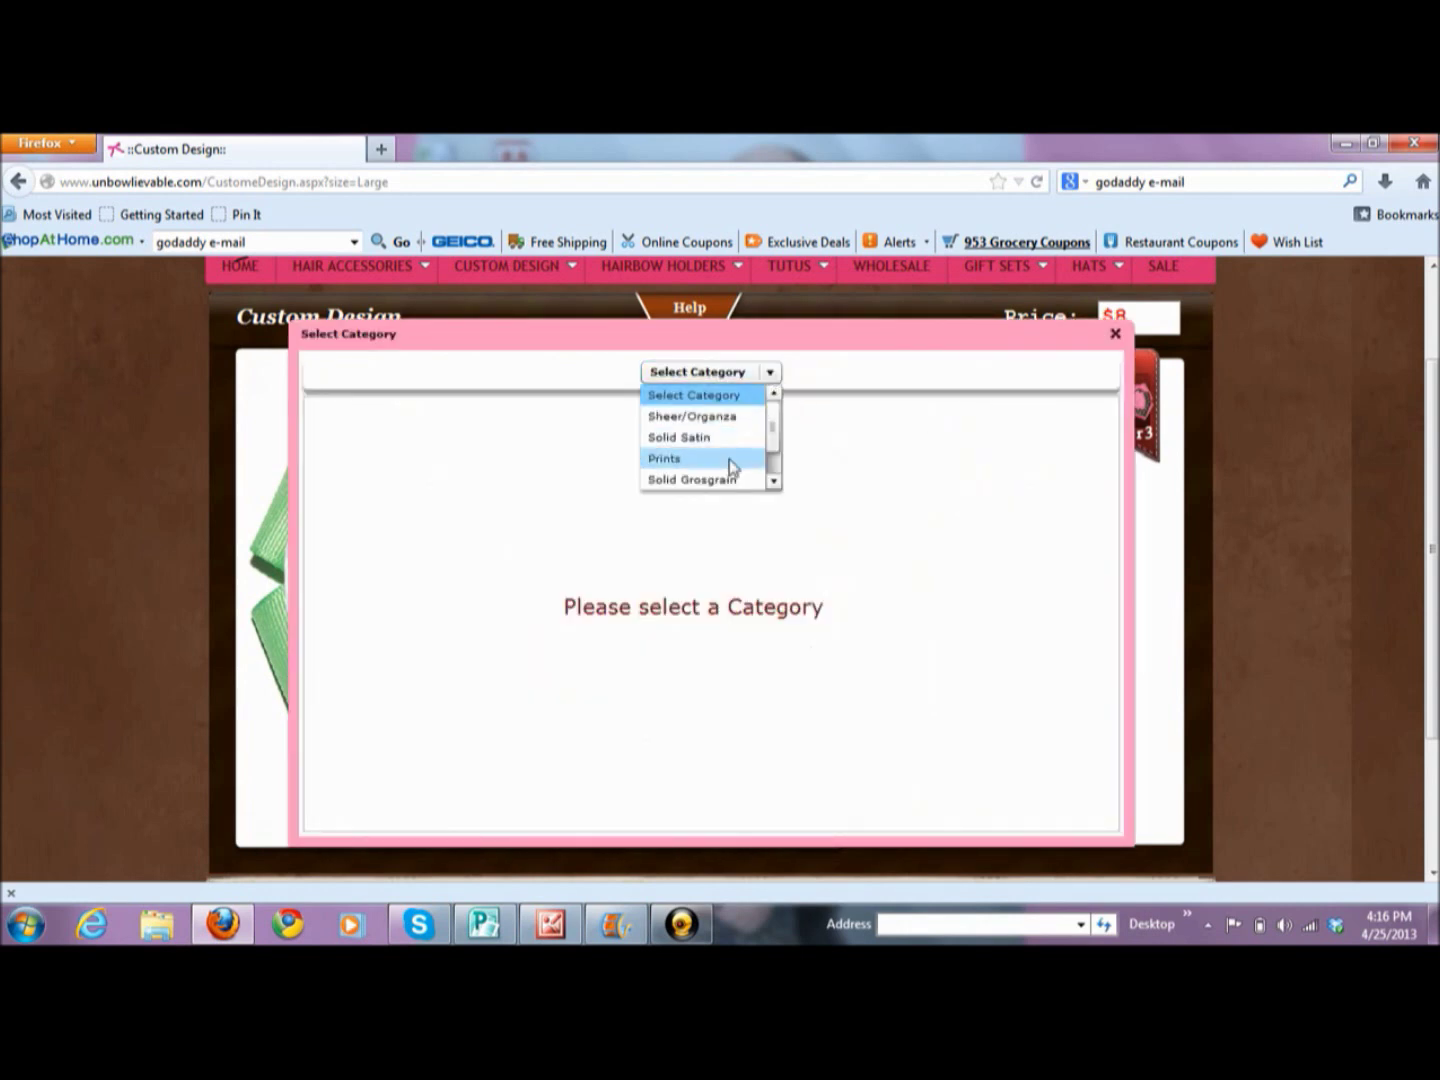
pyautogui.scroll(-1, 773, 439)
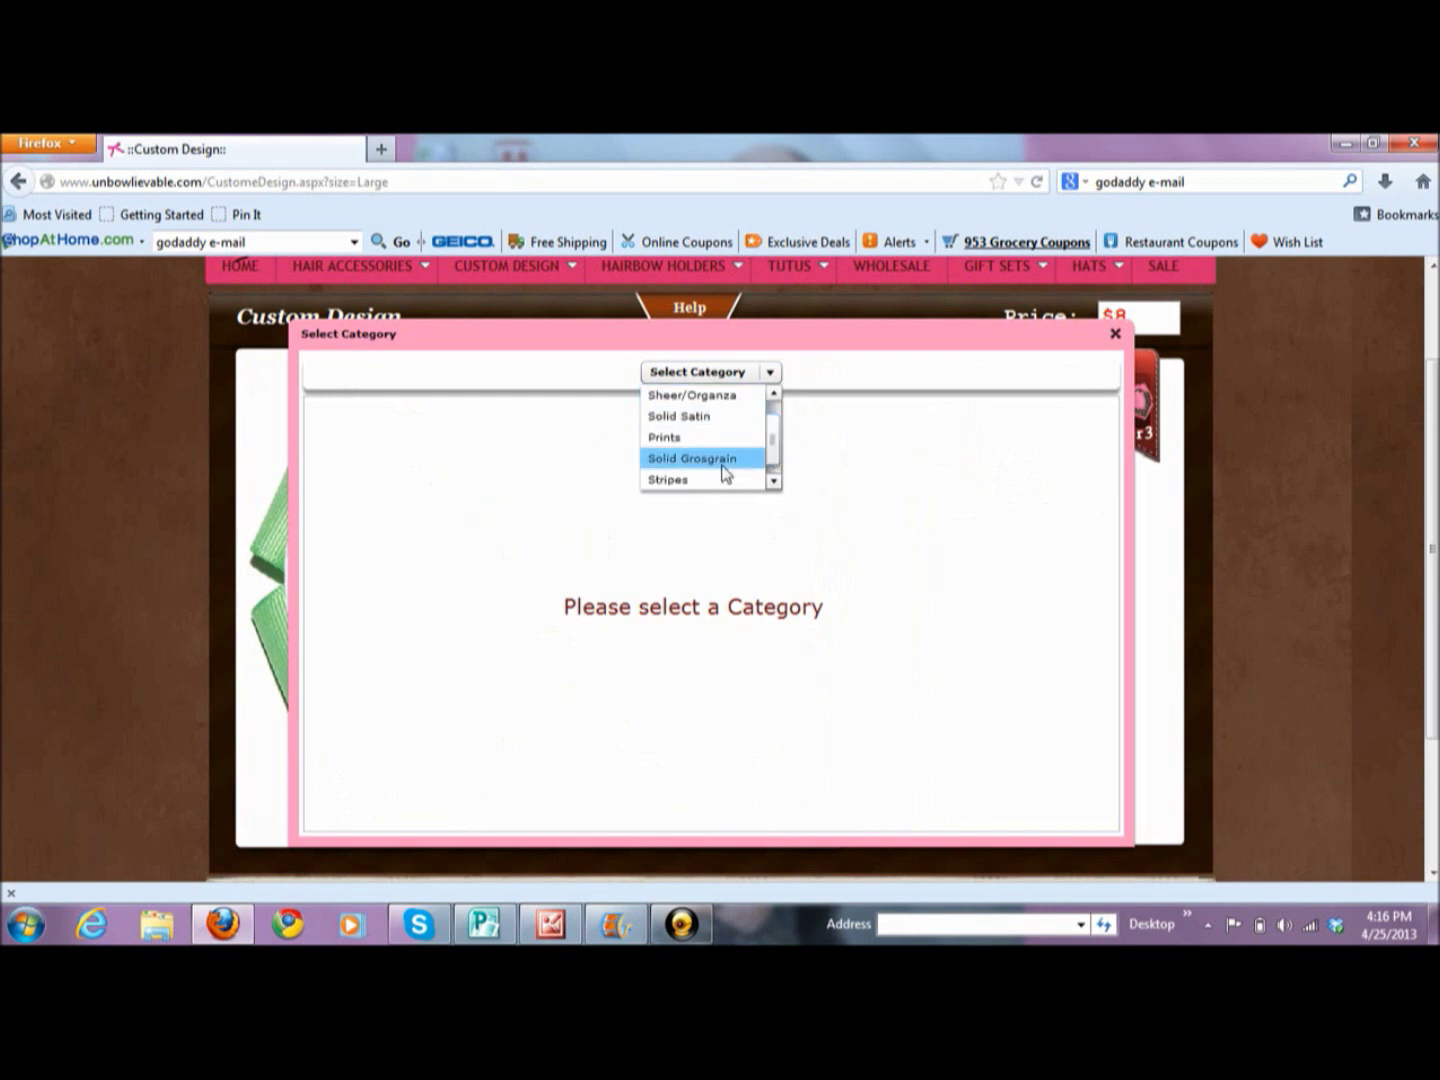
pyautogui.click(726, 465)
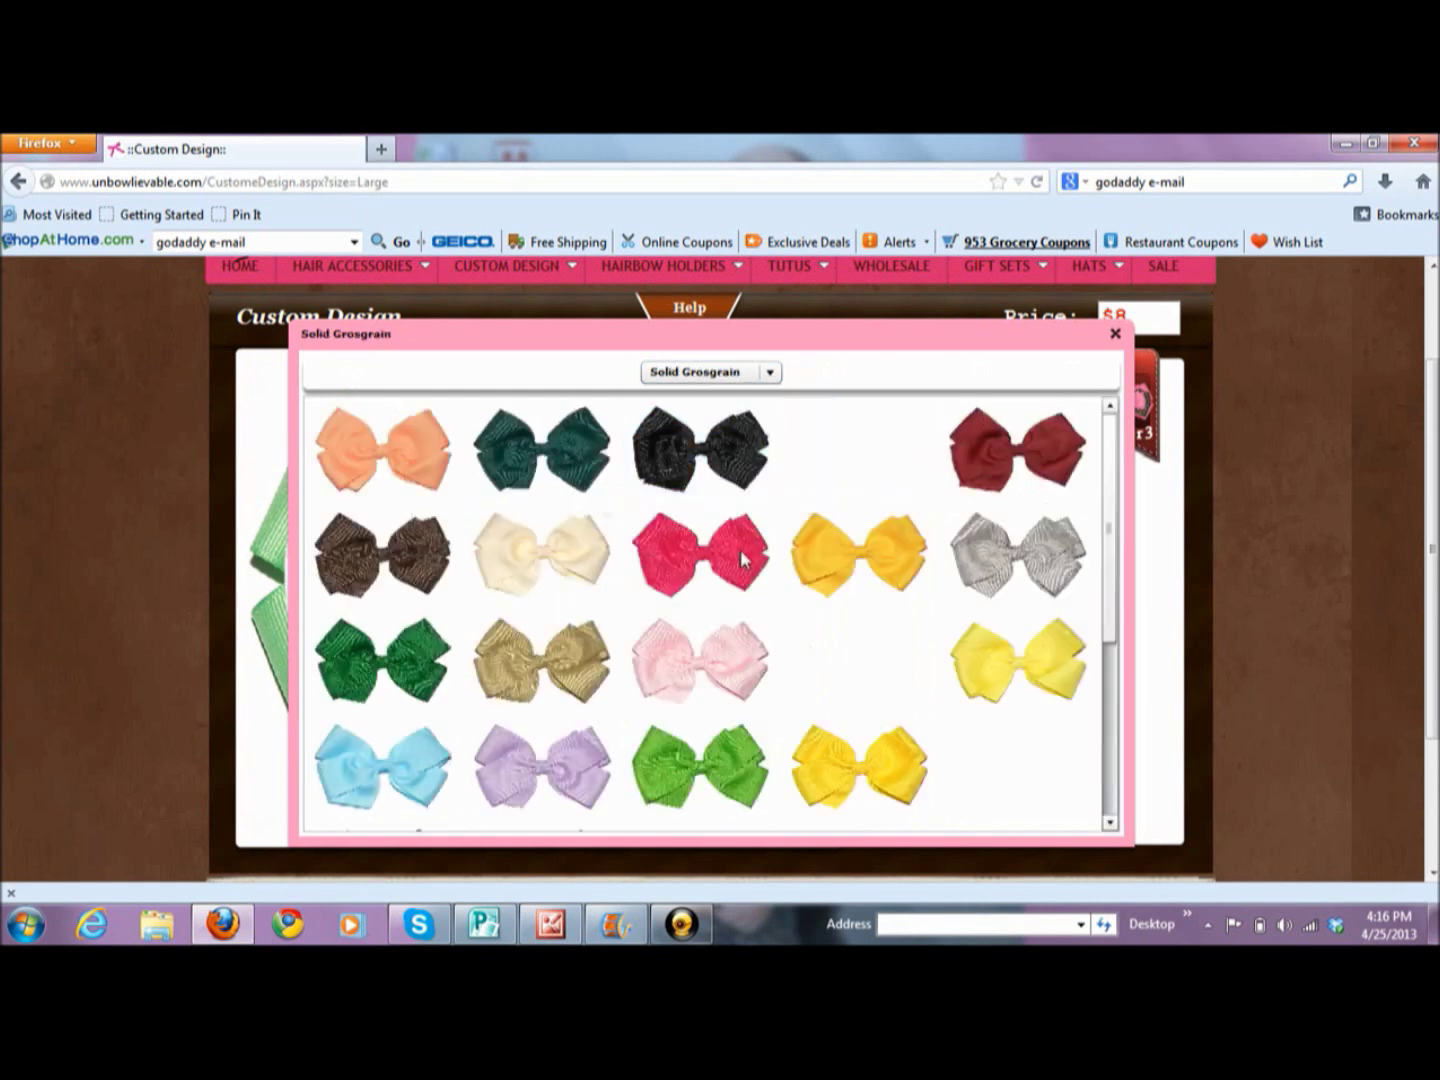
pyautogui.click(743, 550)
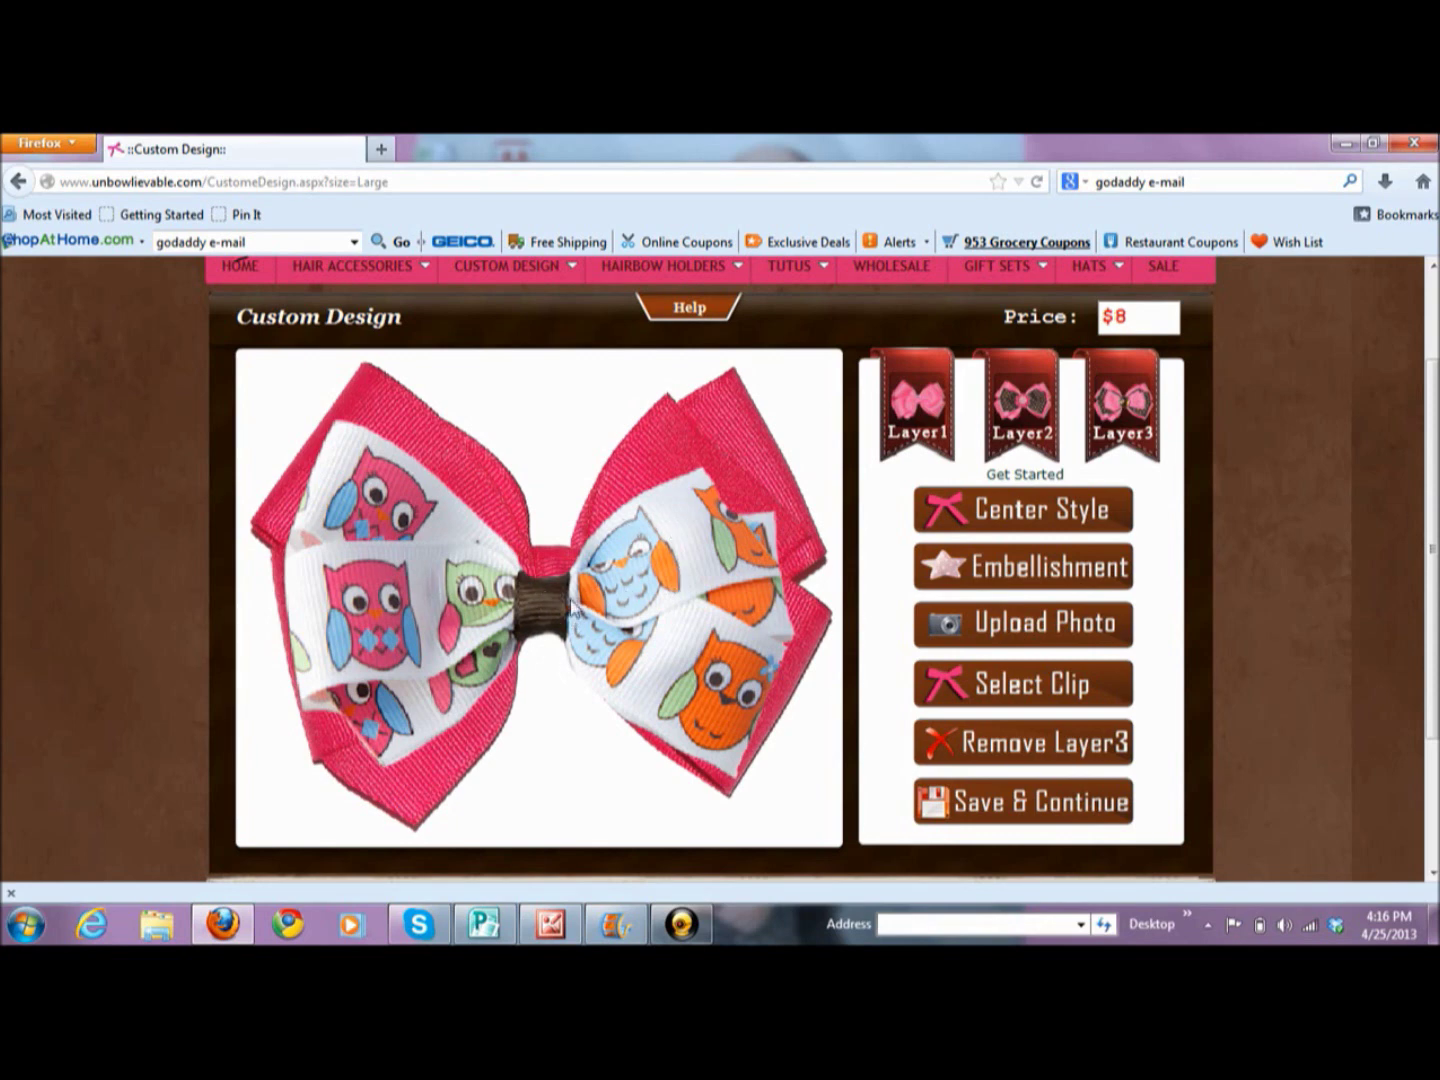
pyautogui.click(913, 439)
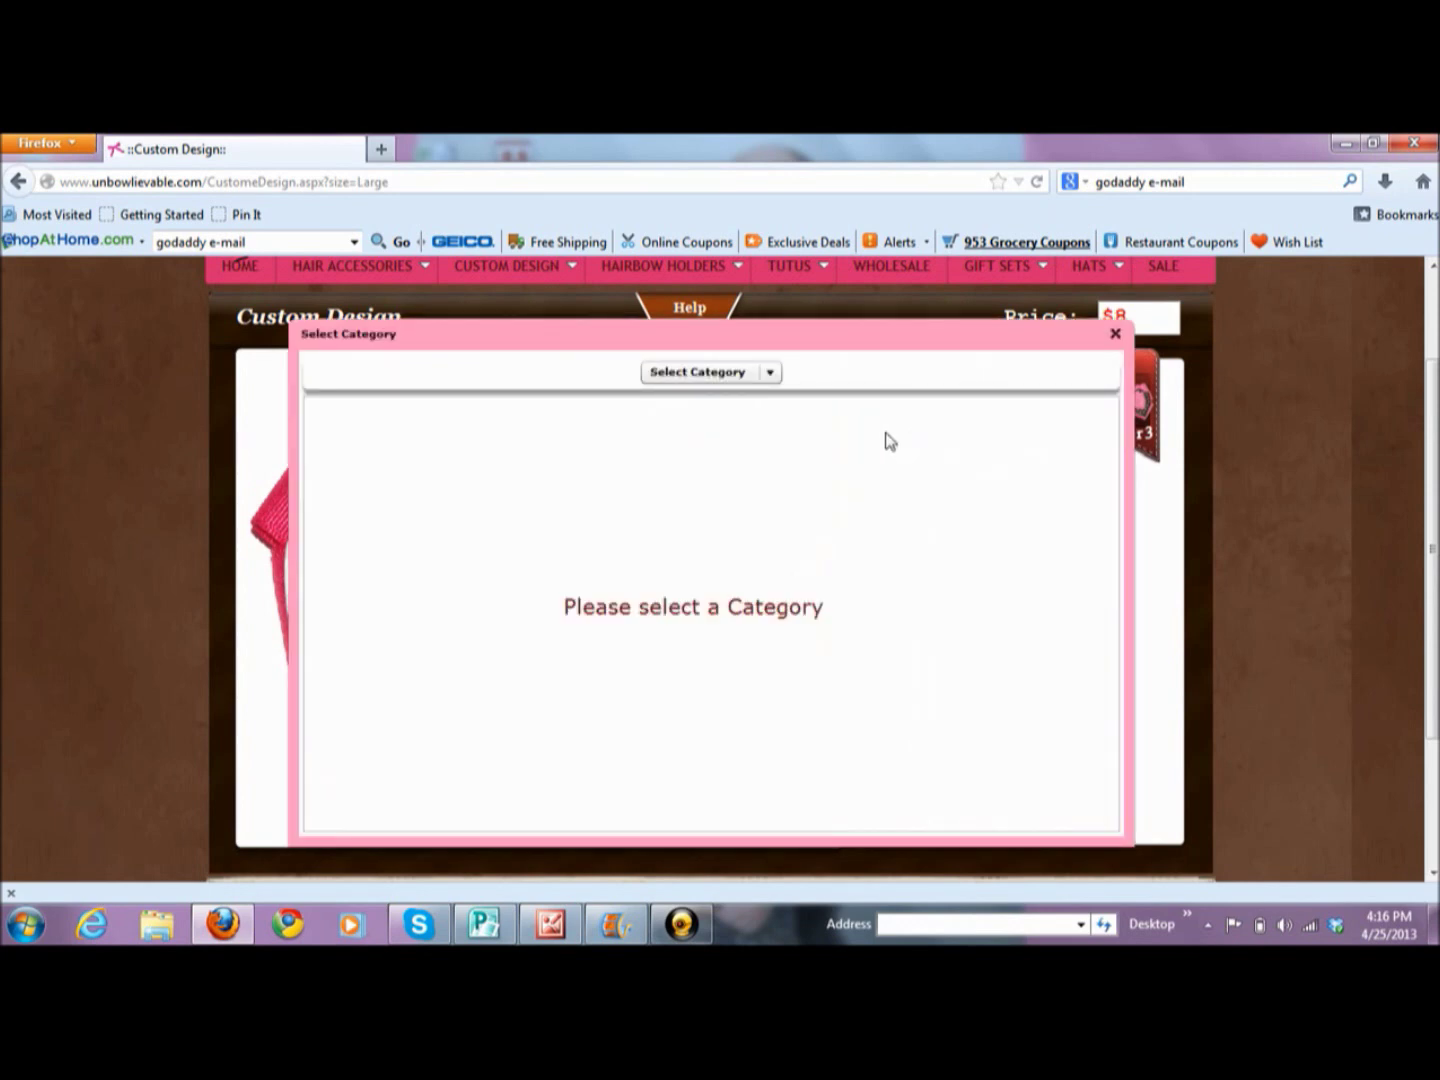
pyautogui.click(768, 372)
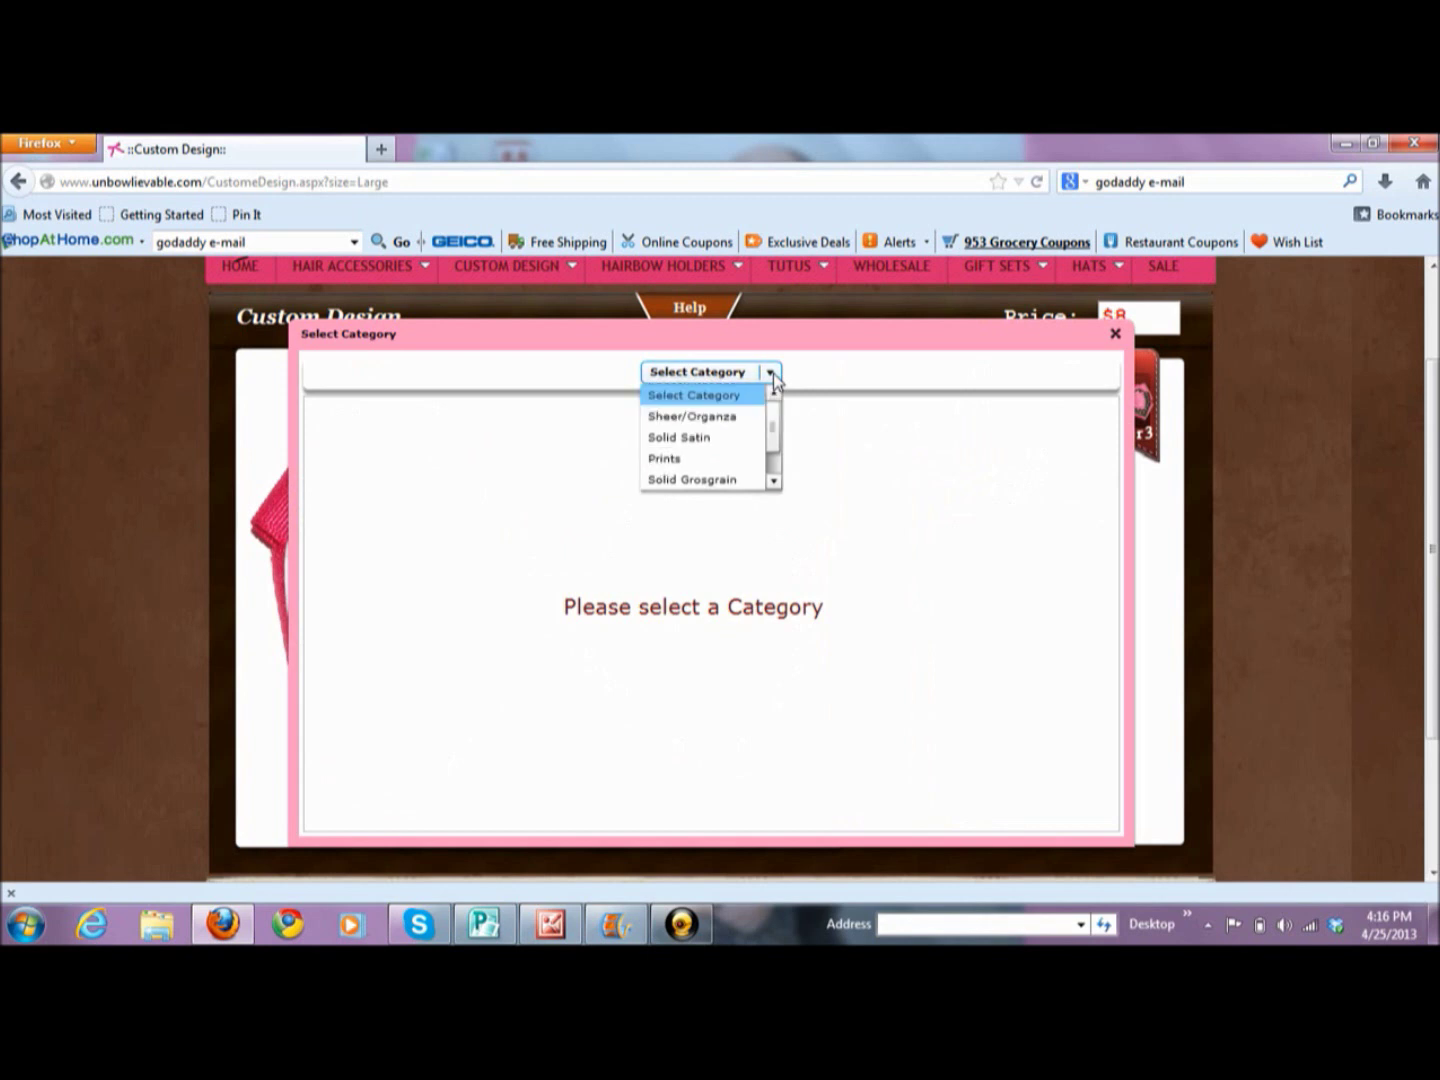
pyautogui.click(734, 481)
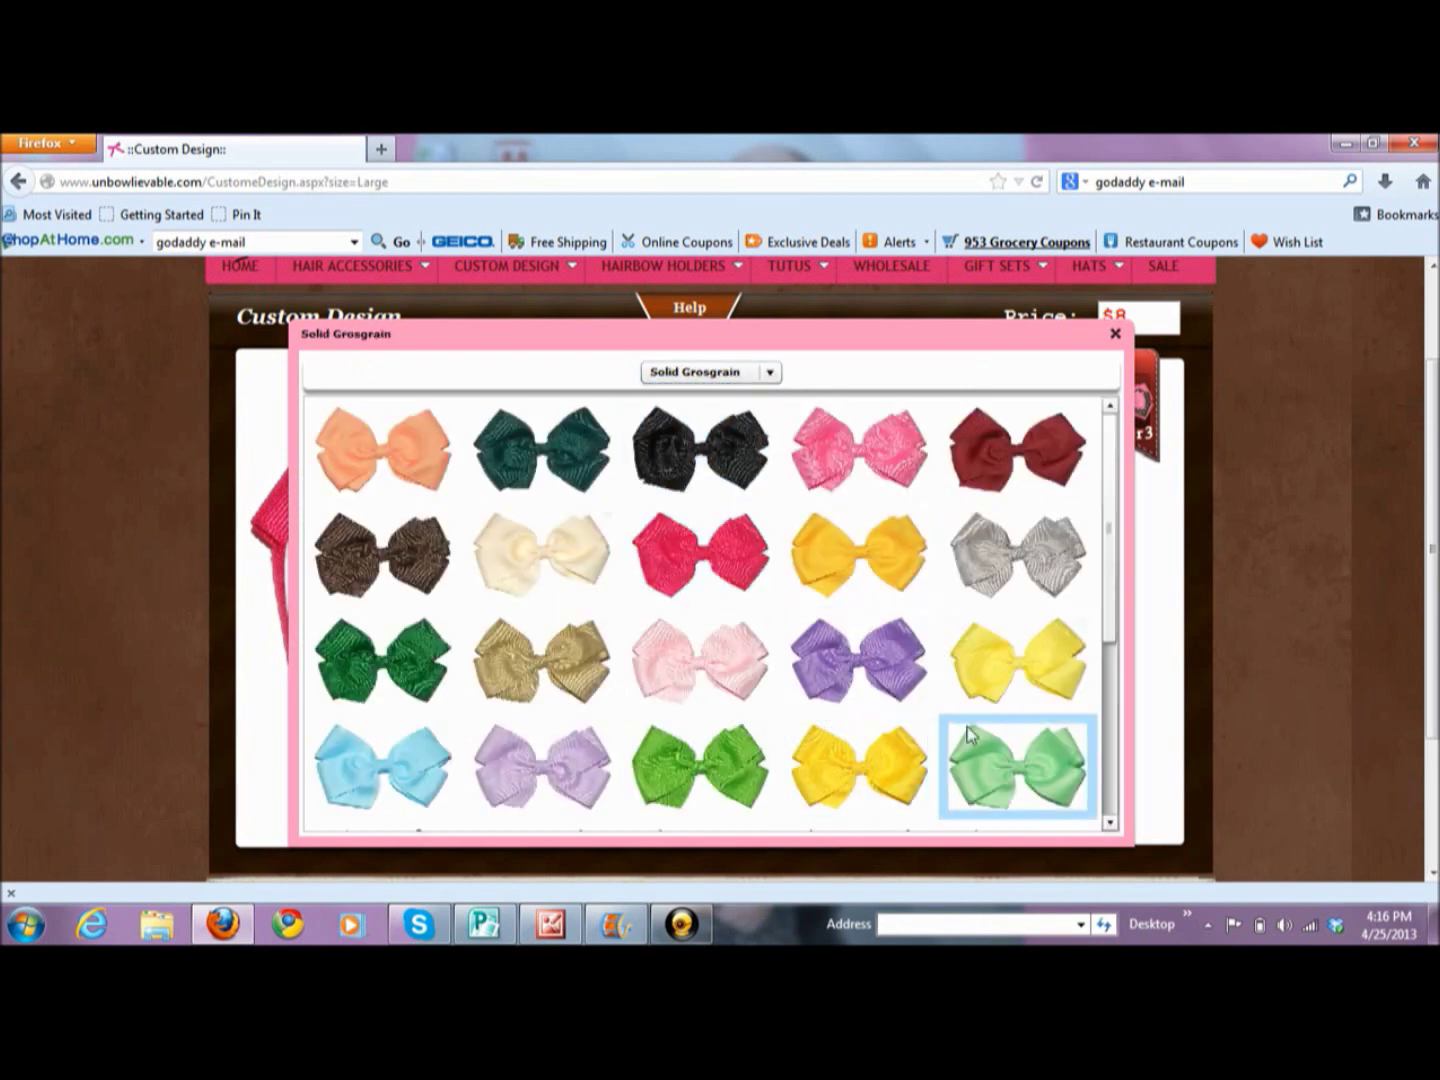
pyautogui.click(1005, 749)
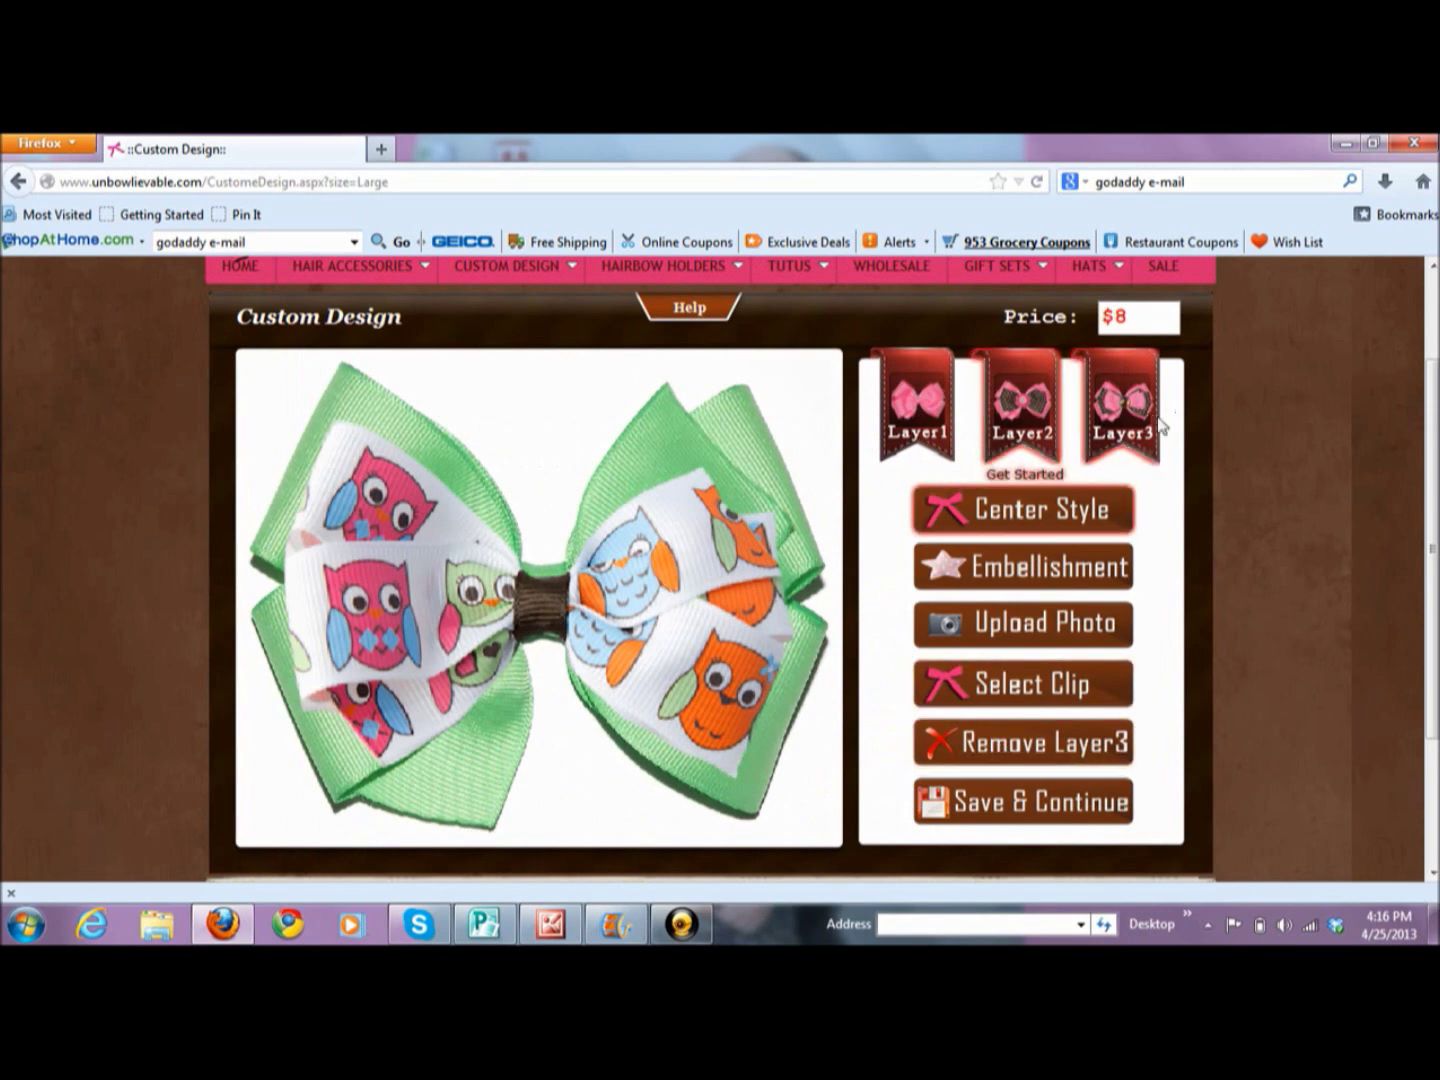
# - Add a hot-pink Solid Grosgrain bow as Layer 3, raising the price to $10
pyautogui.click(1130, 433)
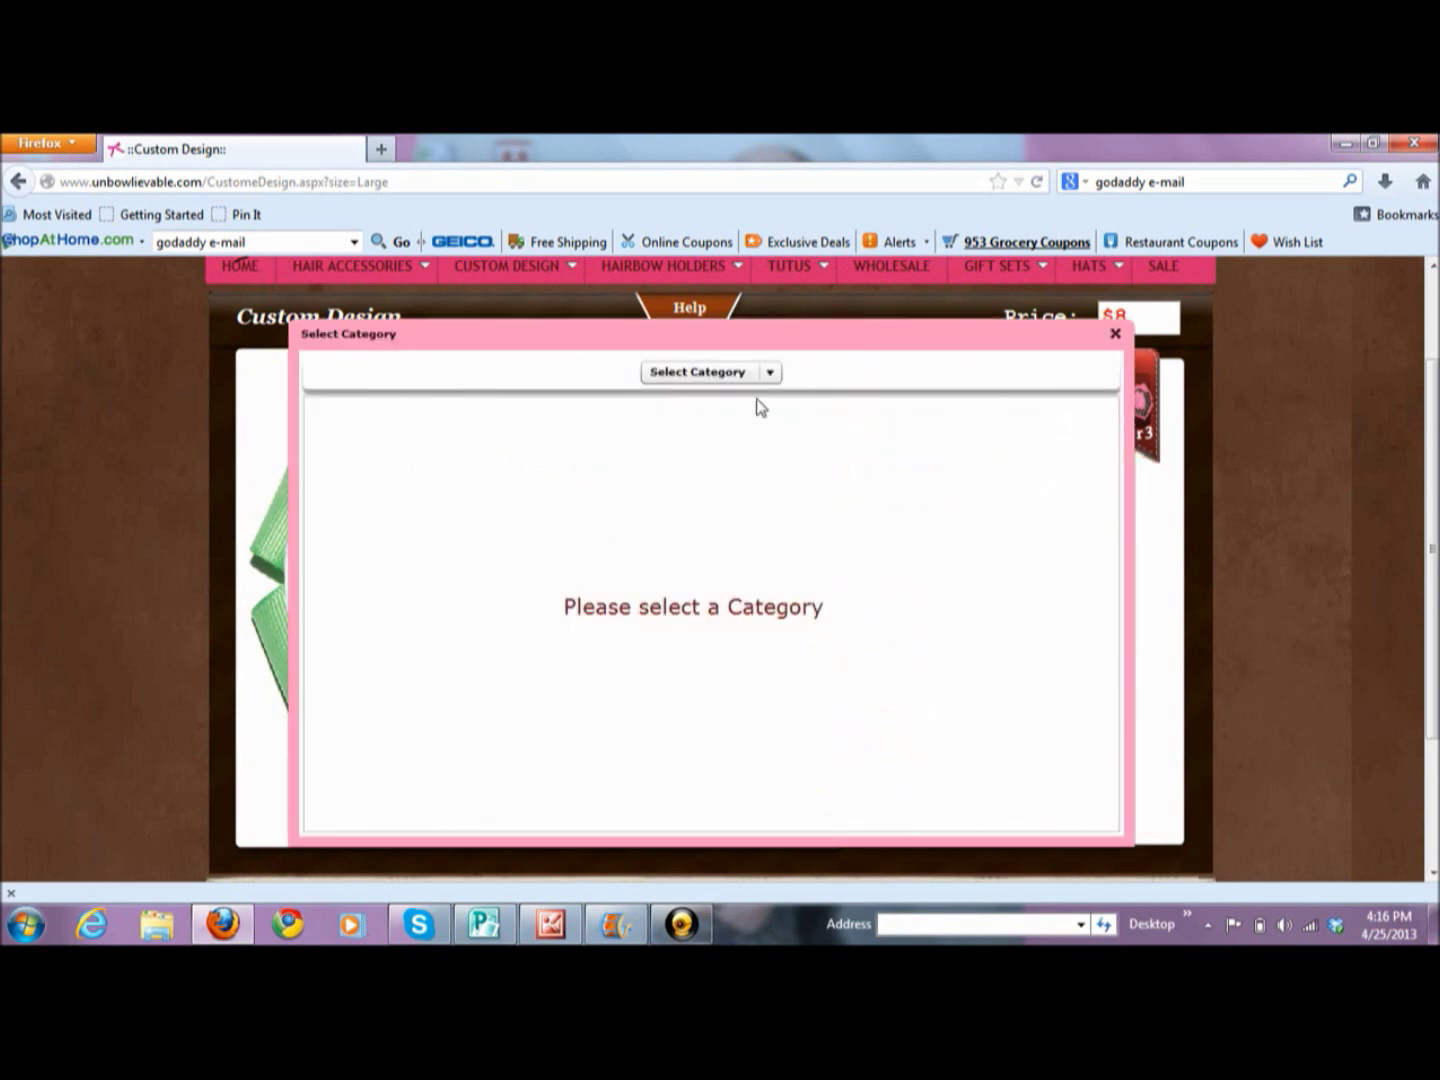
pyautogui.click(769, 373)
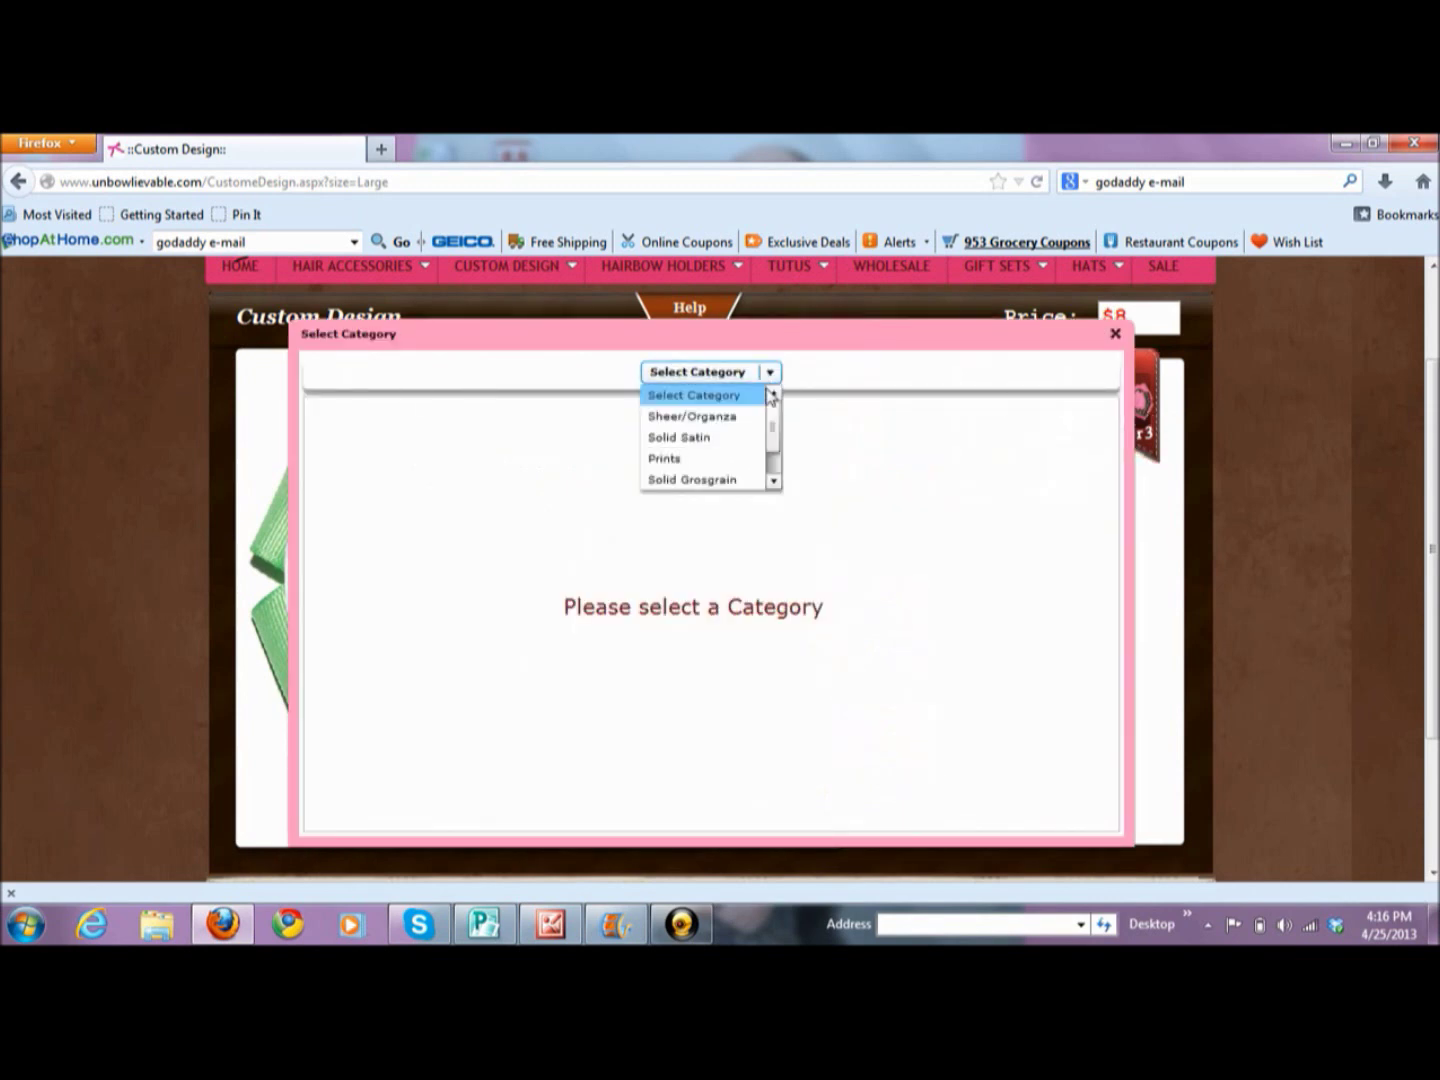
pyautogui.click(723, 480)
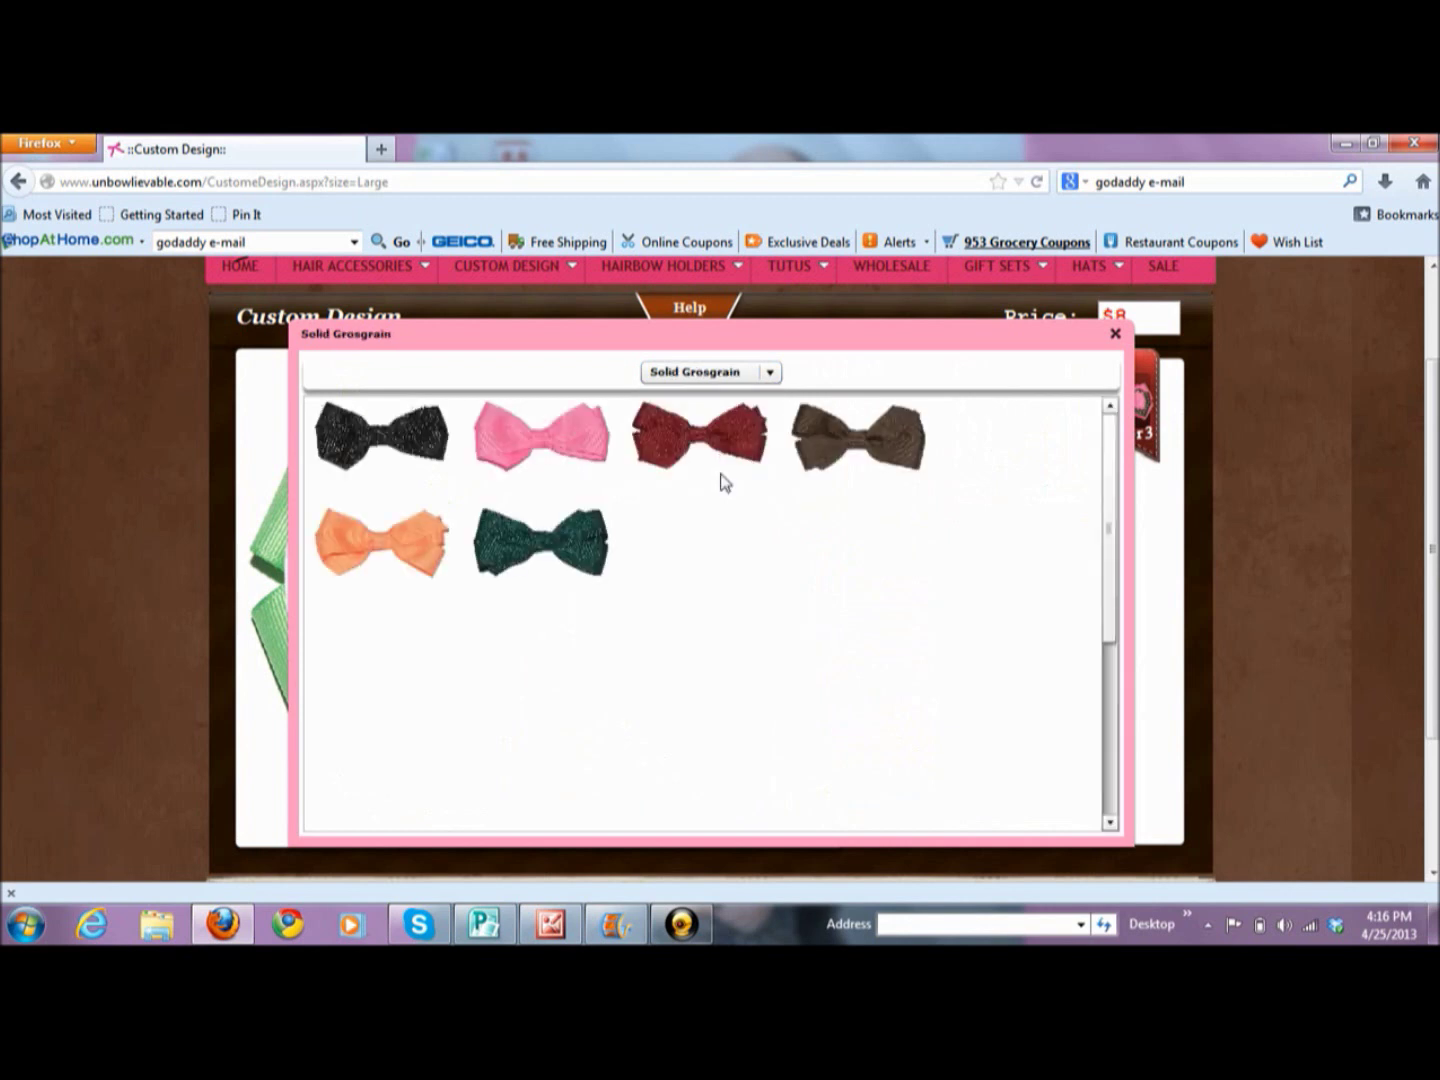
pyautogui.click(571, 441)
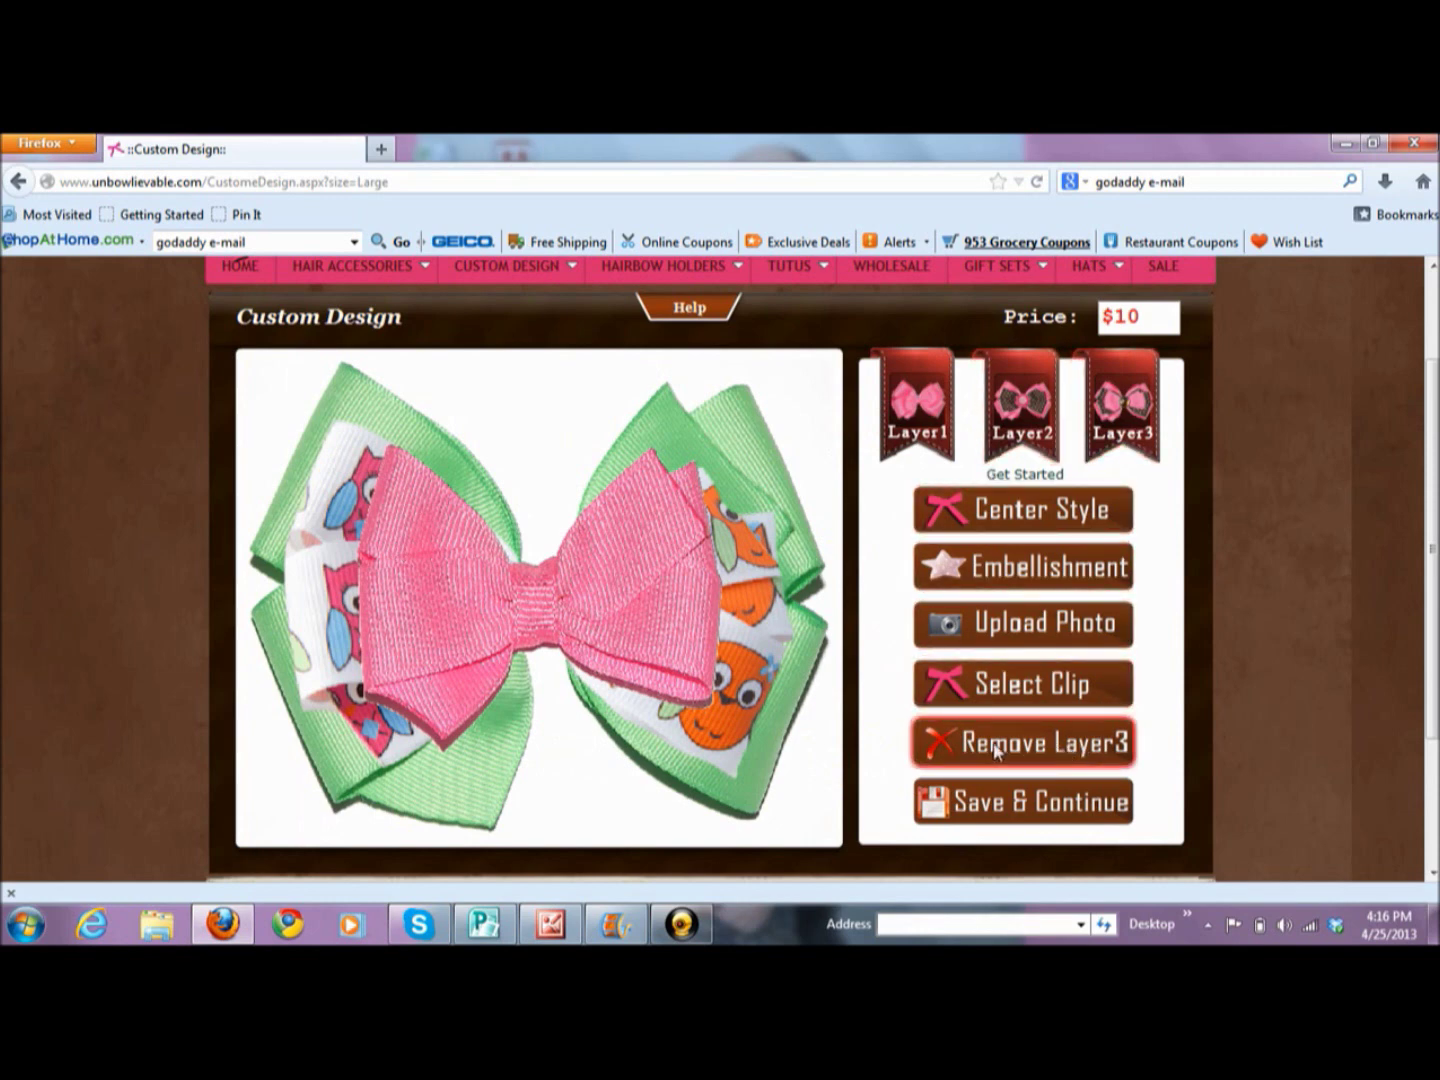
# - Remove the pink third layer and look at the Center Style options without choosing one
pyautogui.click(1037, 751)
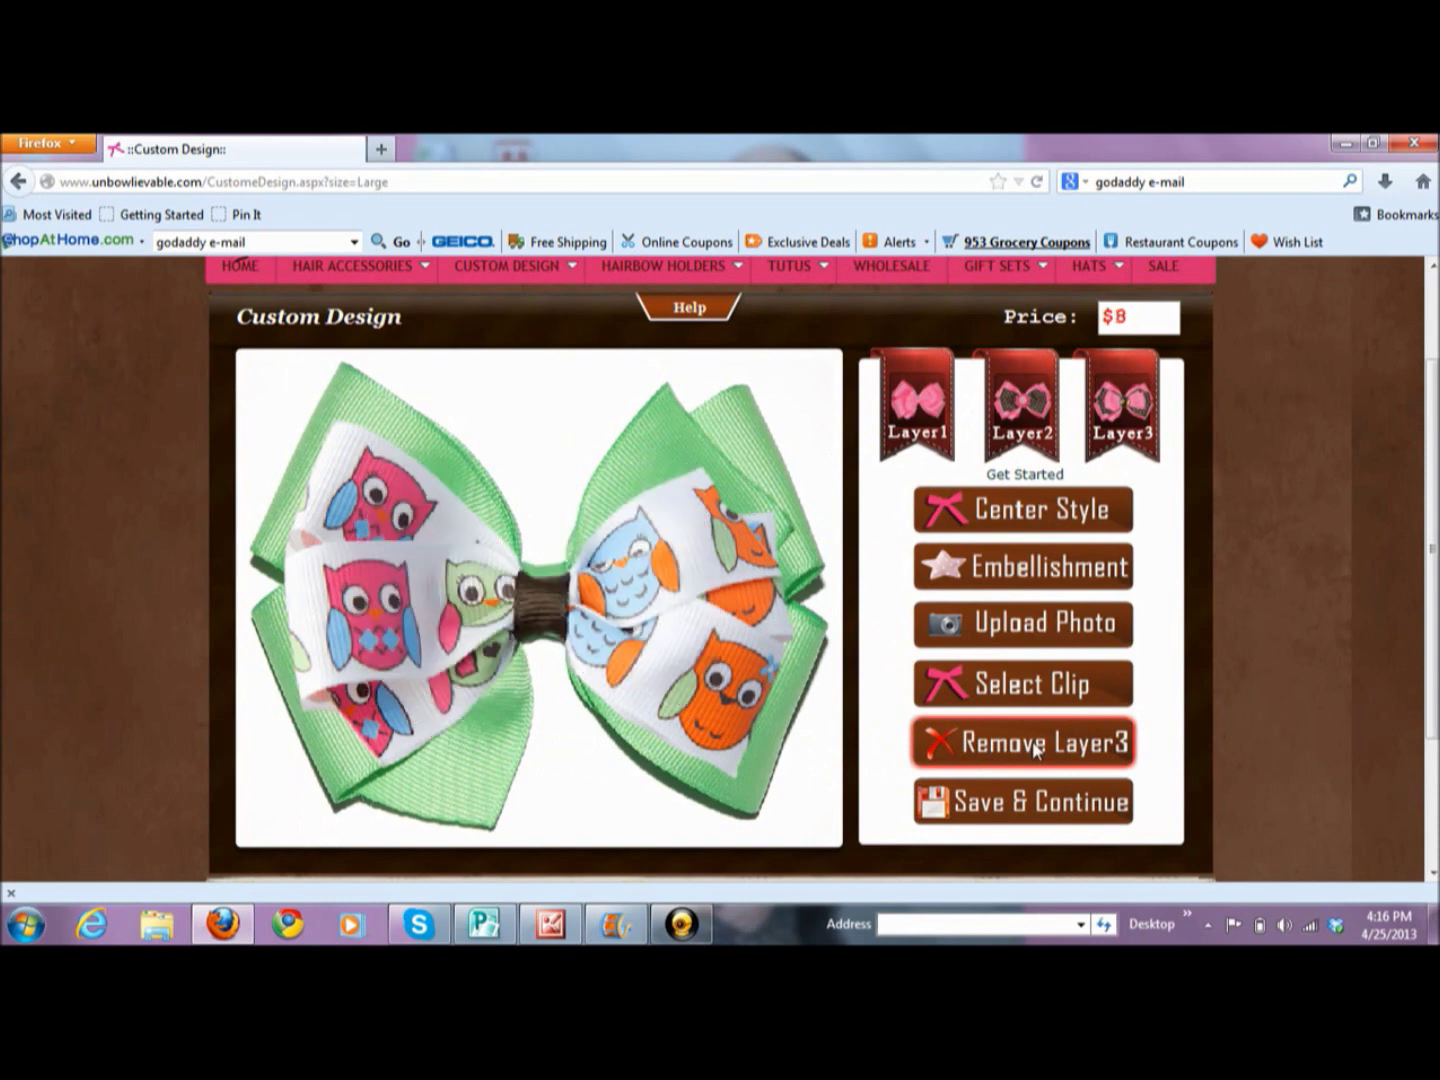
pyautogui.click(1090, 526)
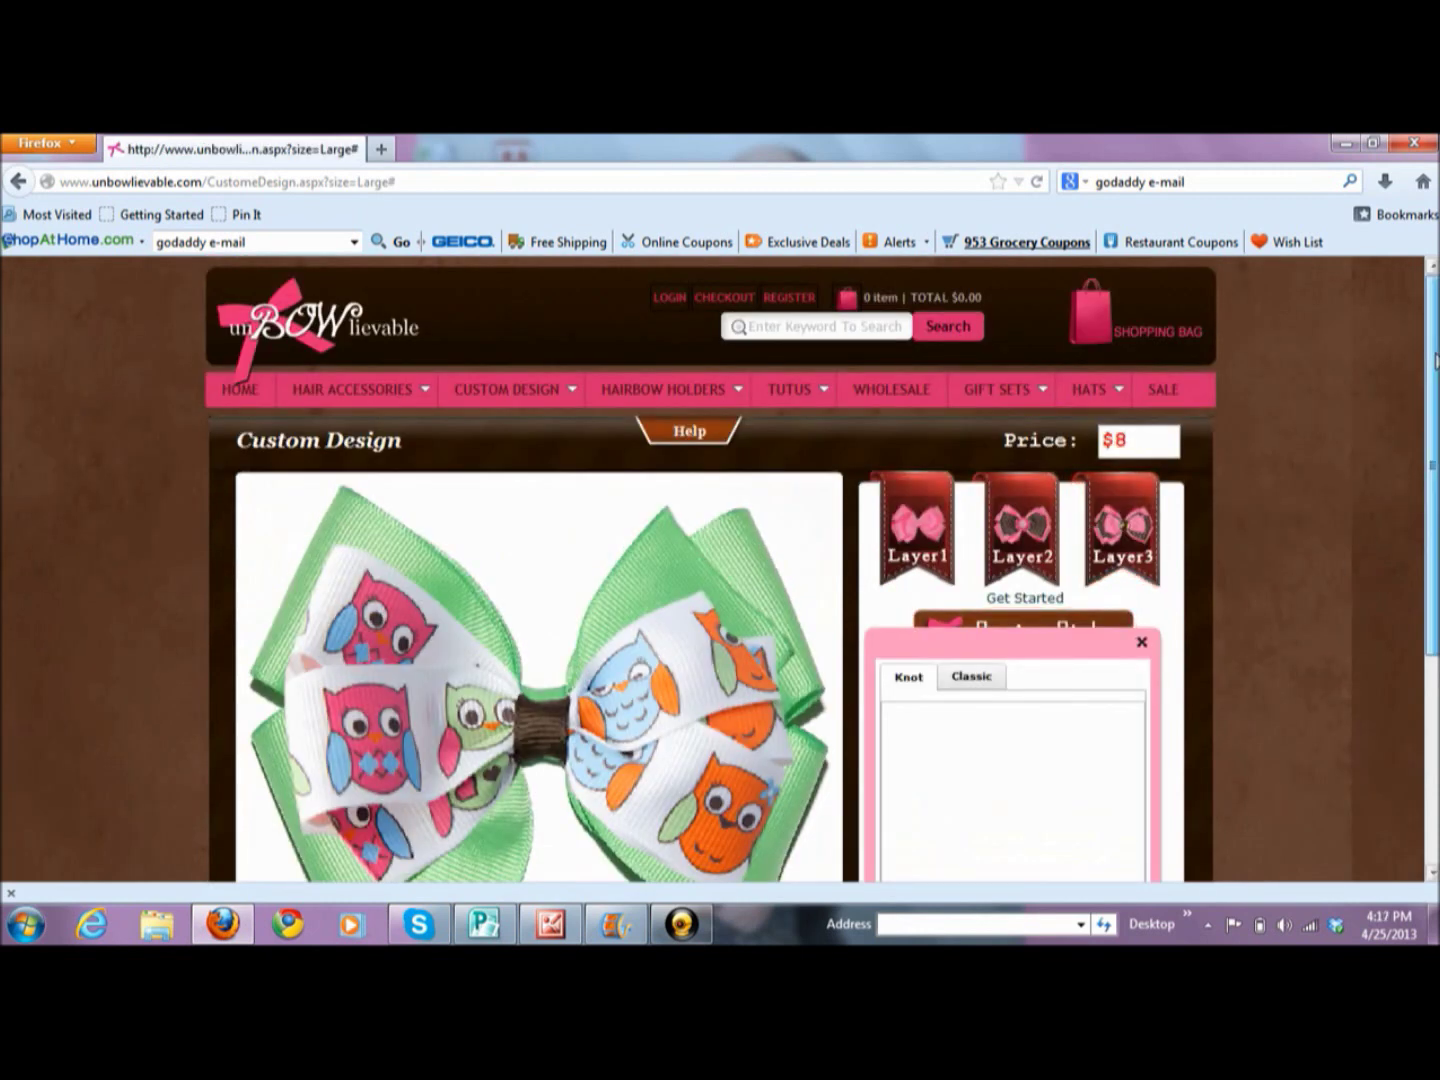
pyautogui.scroll(-3, 1388, 491)
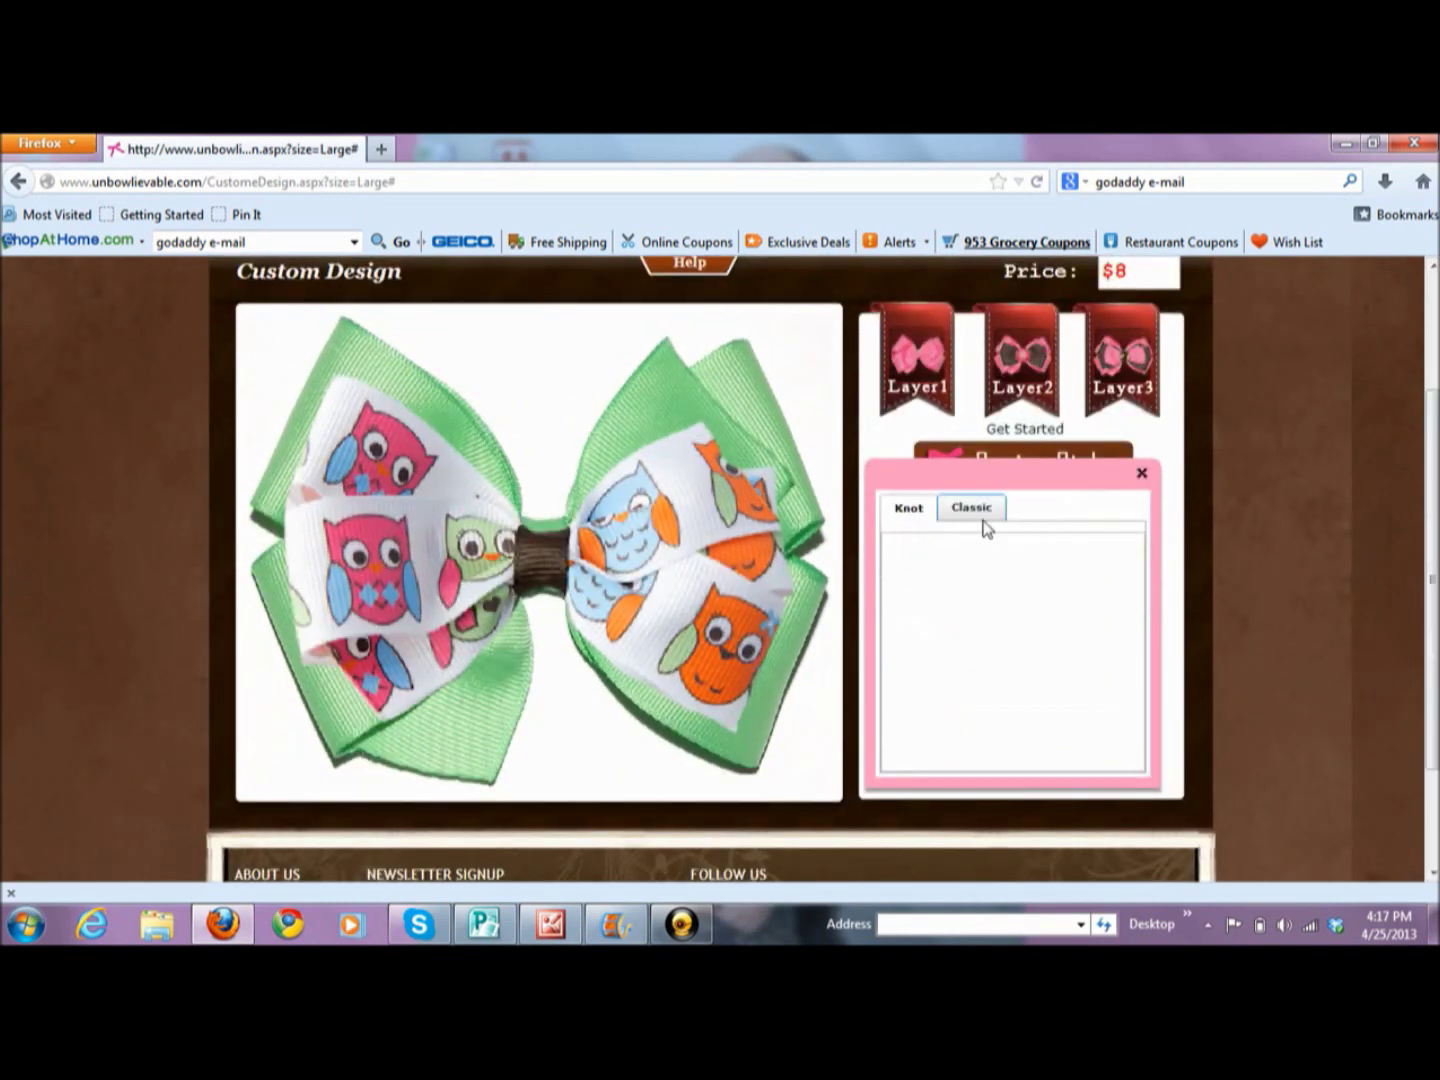
pyautogui.click(1141, 473)
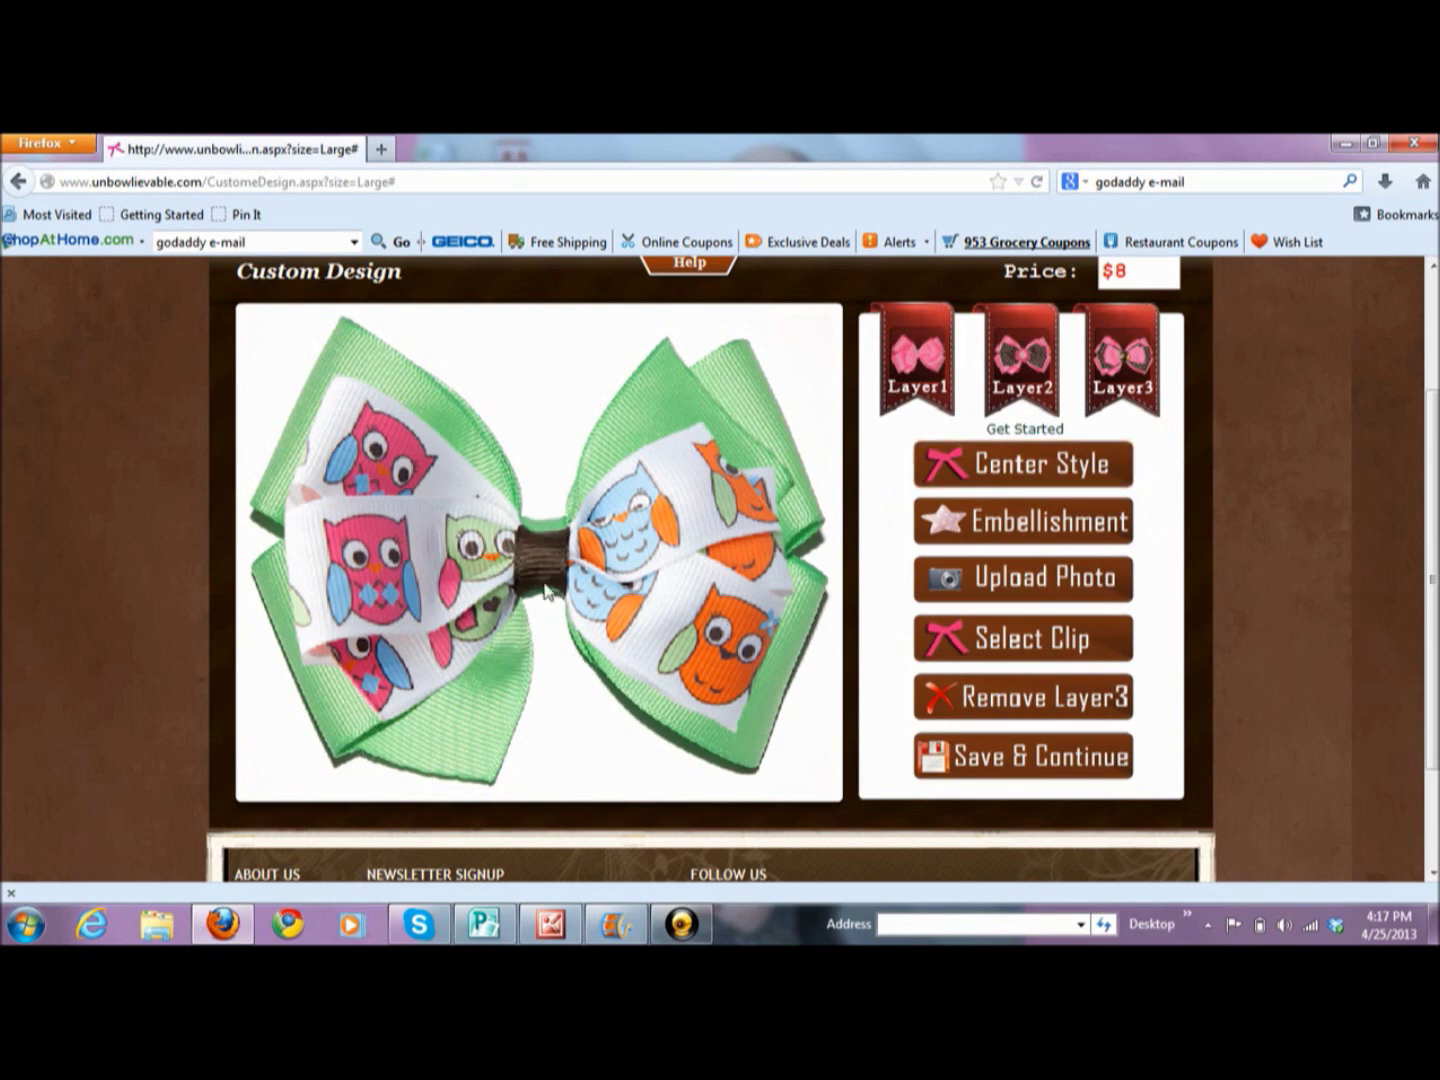
pyautogui.click(1068, 470)
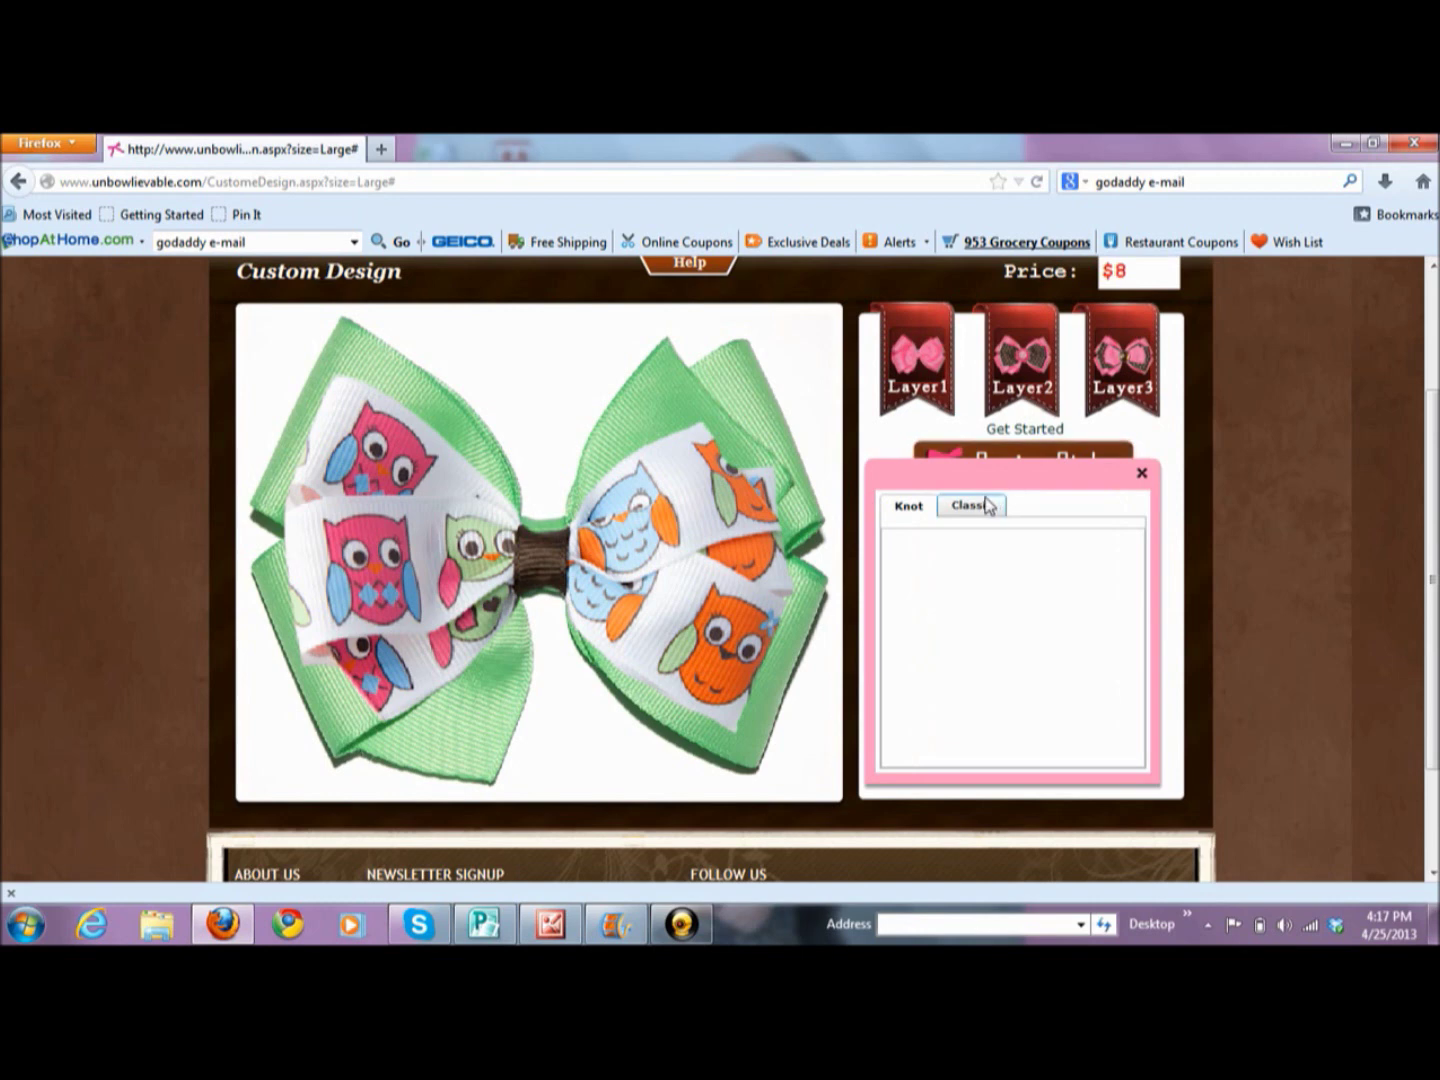
pyautogui.click(1138, 472)
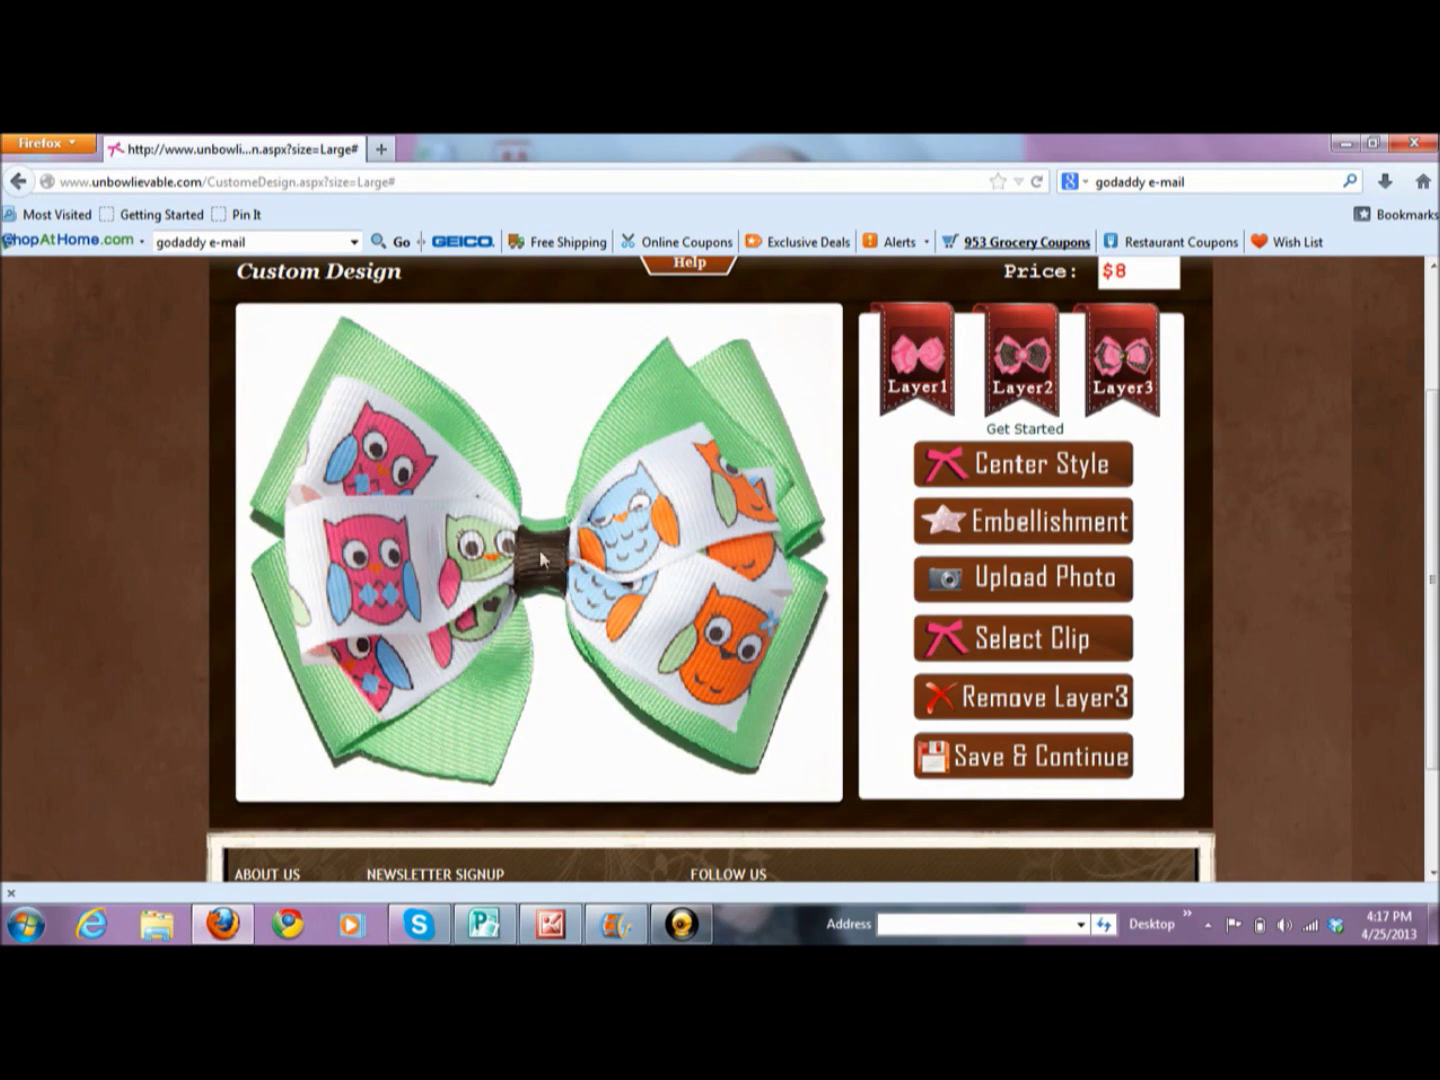
# - Add the $2 bottle cap from the BottleCap embellishments to the bow's centre
pyautogui.click(1068, 536)
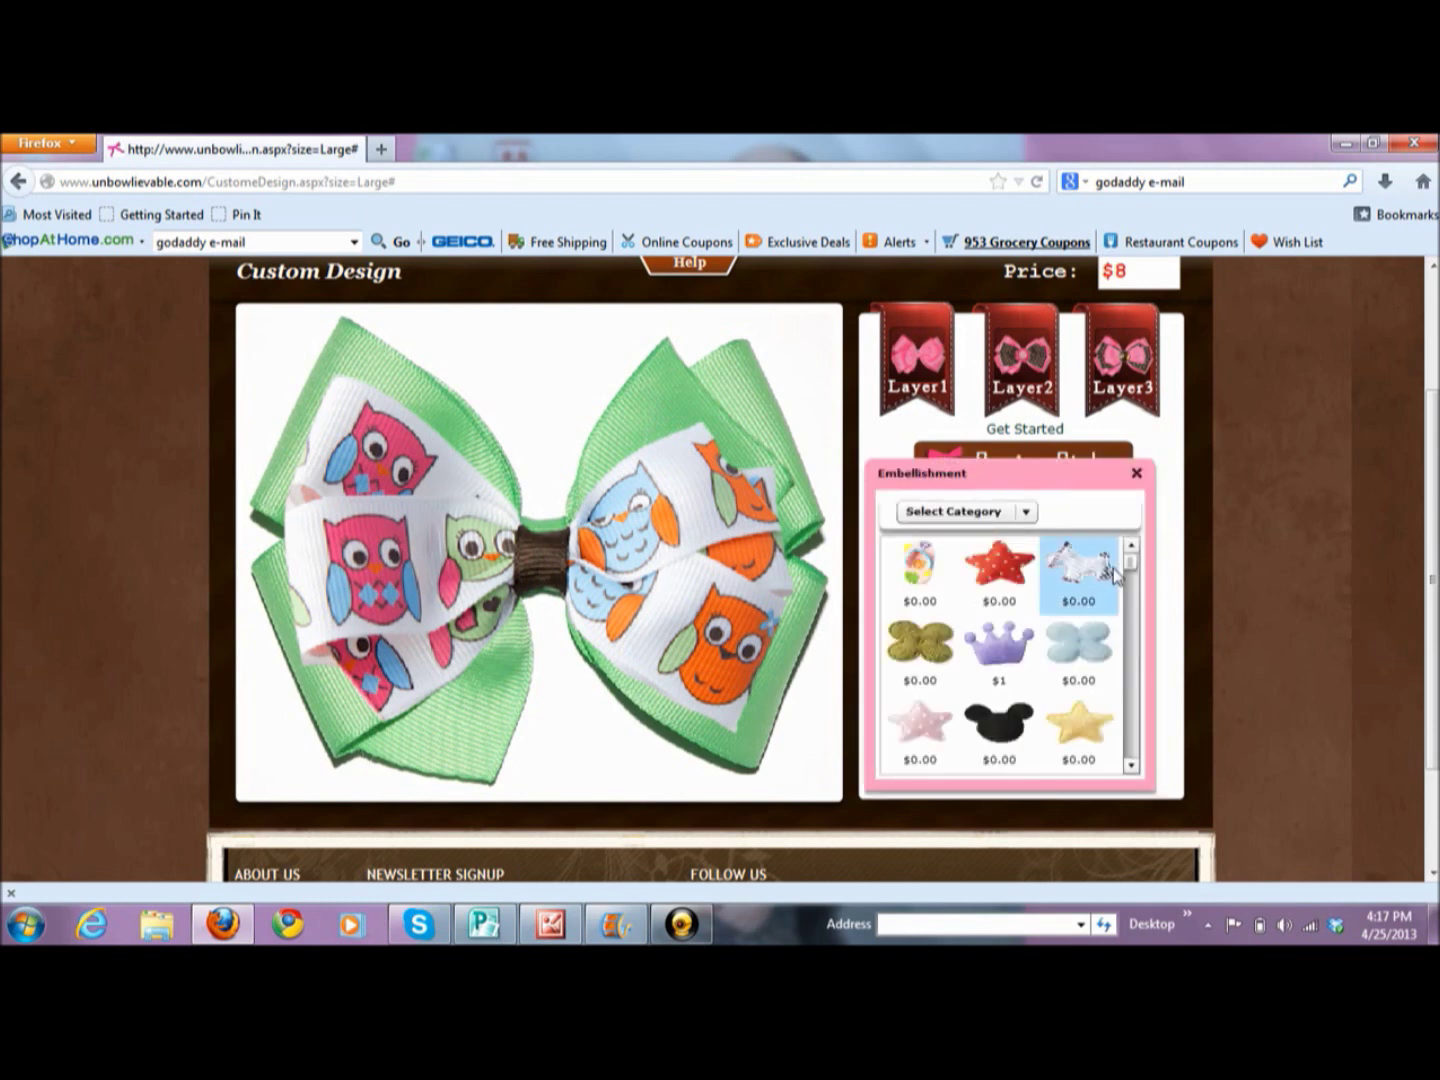
pyautogui.scroll(-1, 1133, 574)
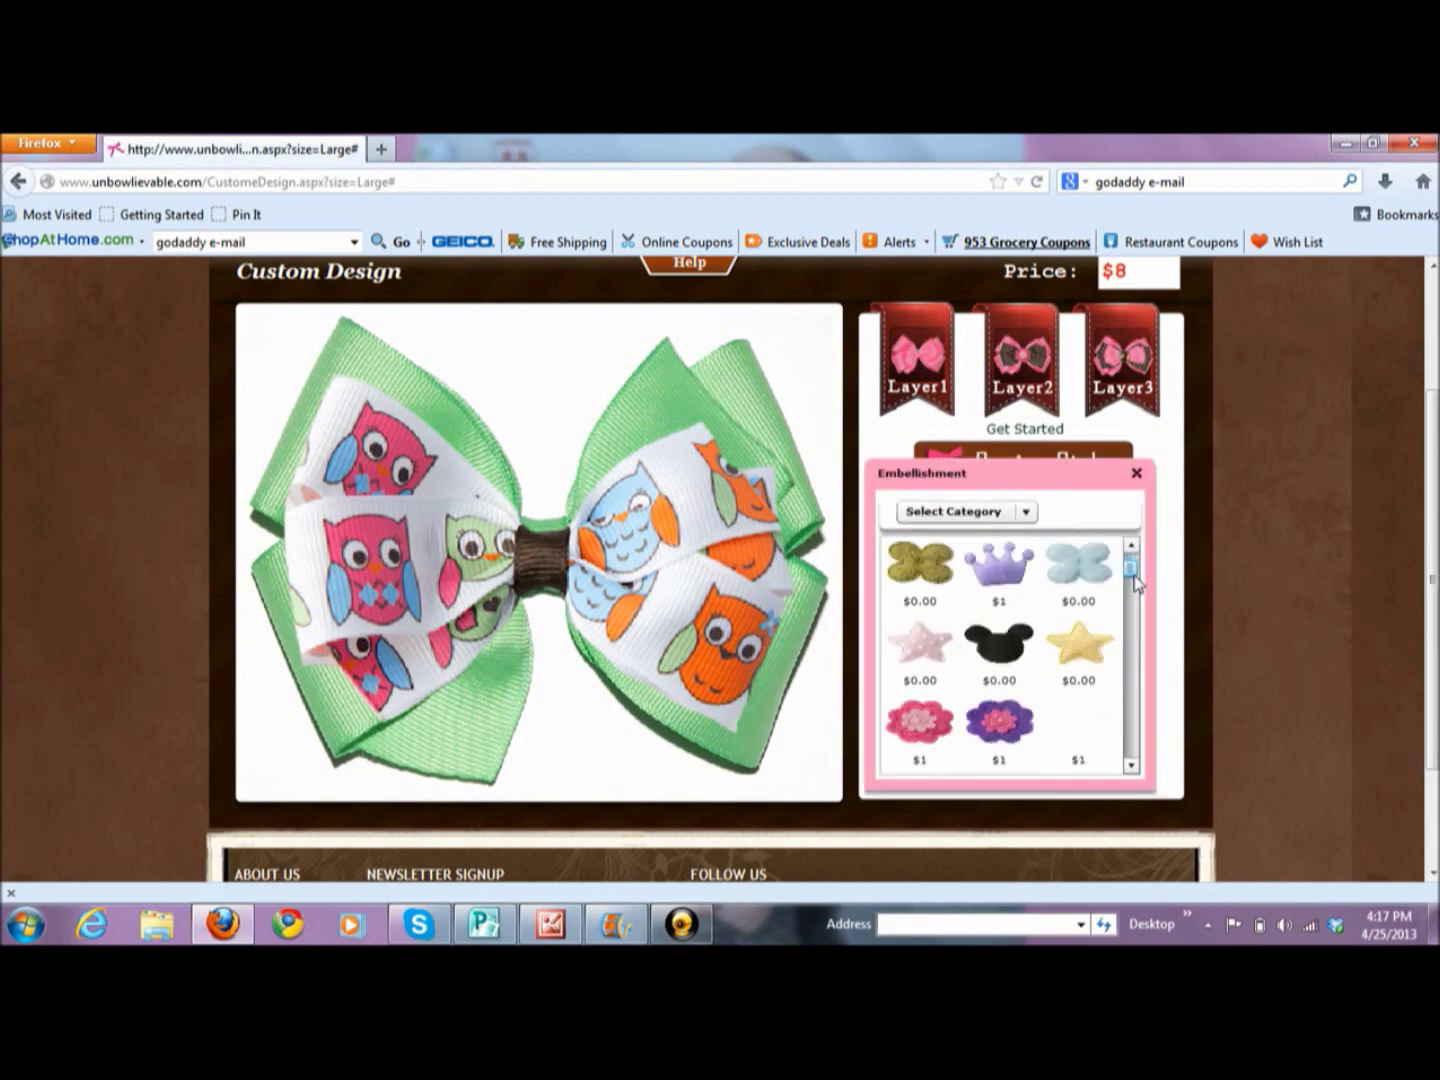
pyautogui.scroll(-1, 1137, 584)
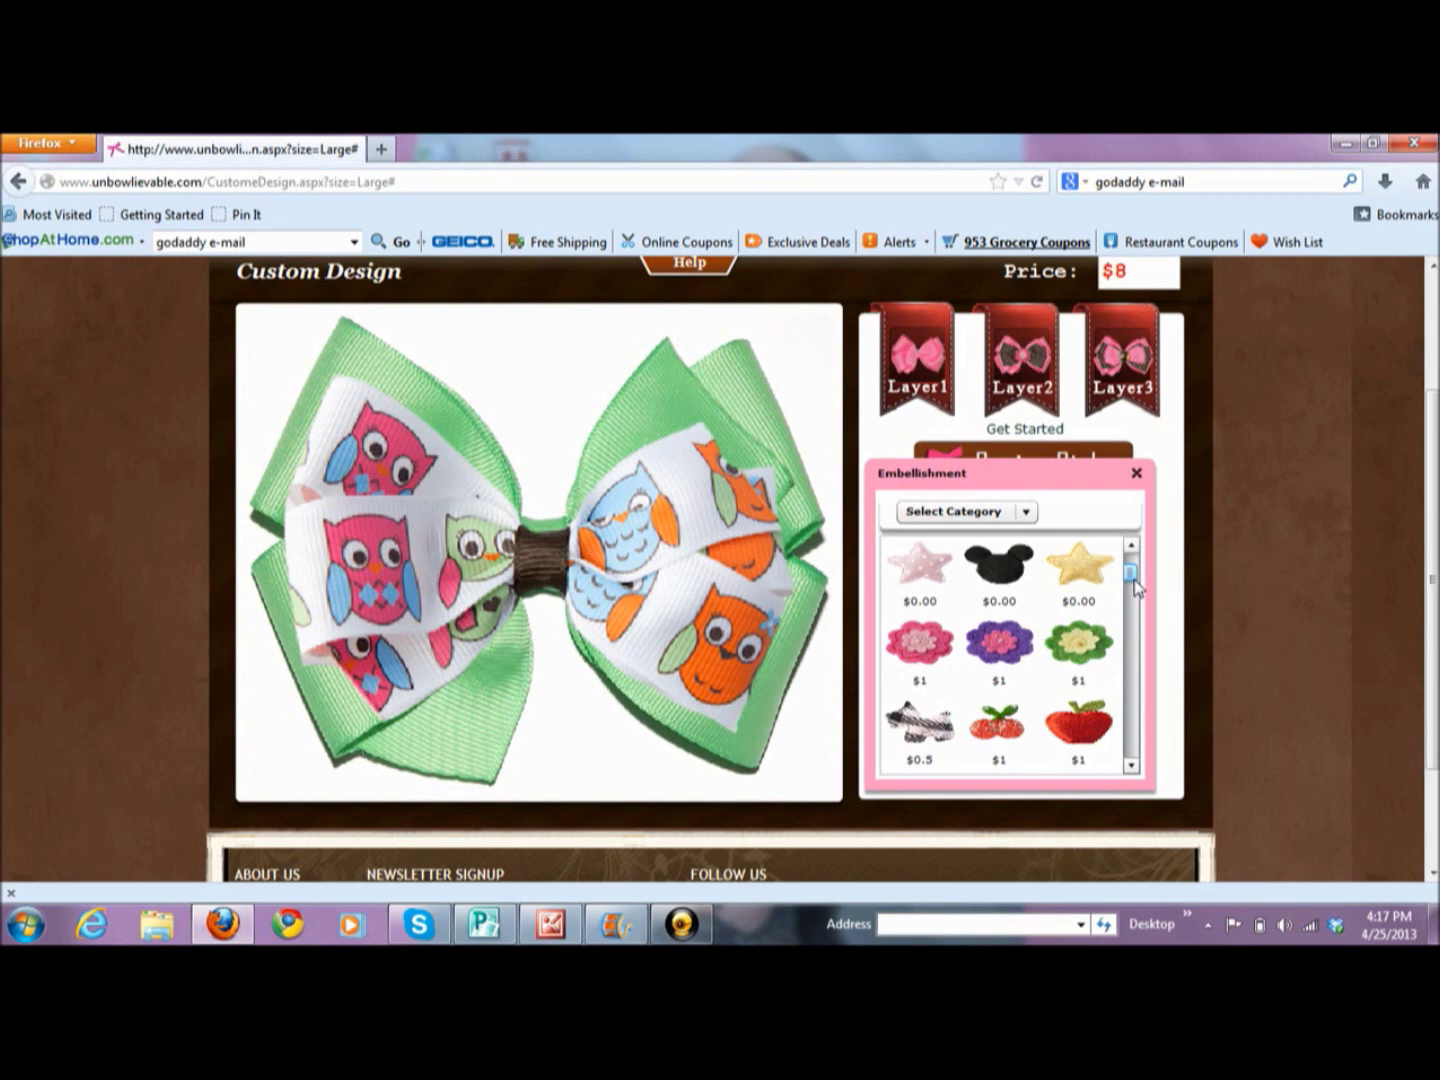
pyautogui.scroll(-1, 1137, 589)
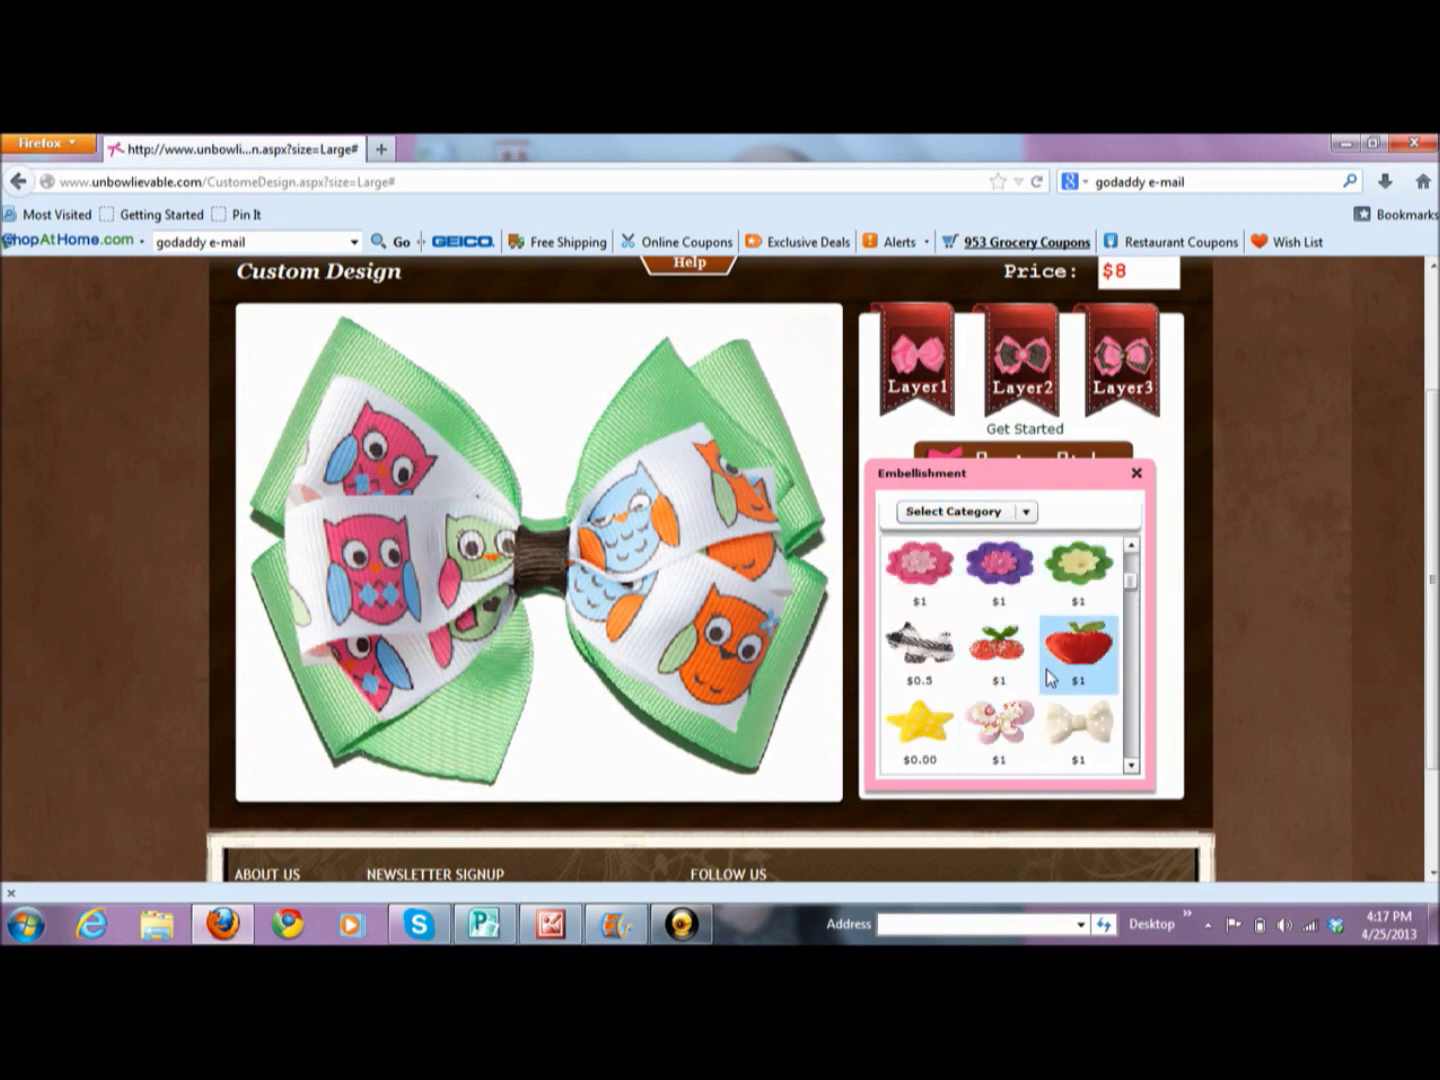
pyautogui.click(1026, 512)
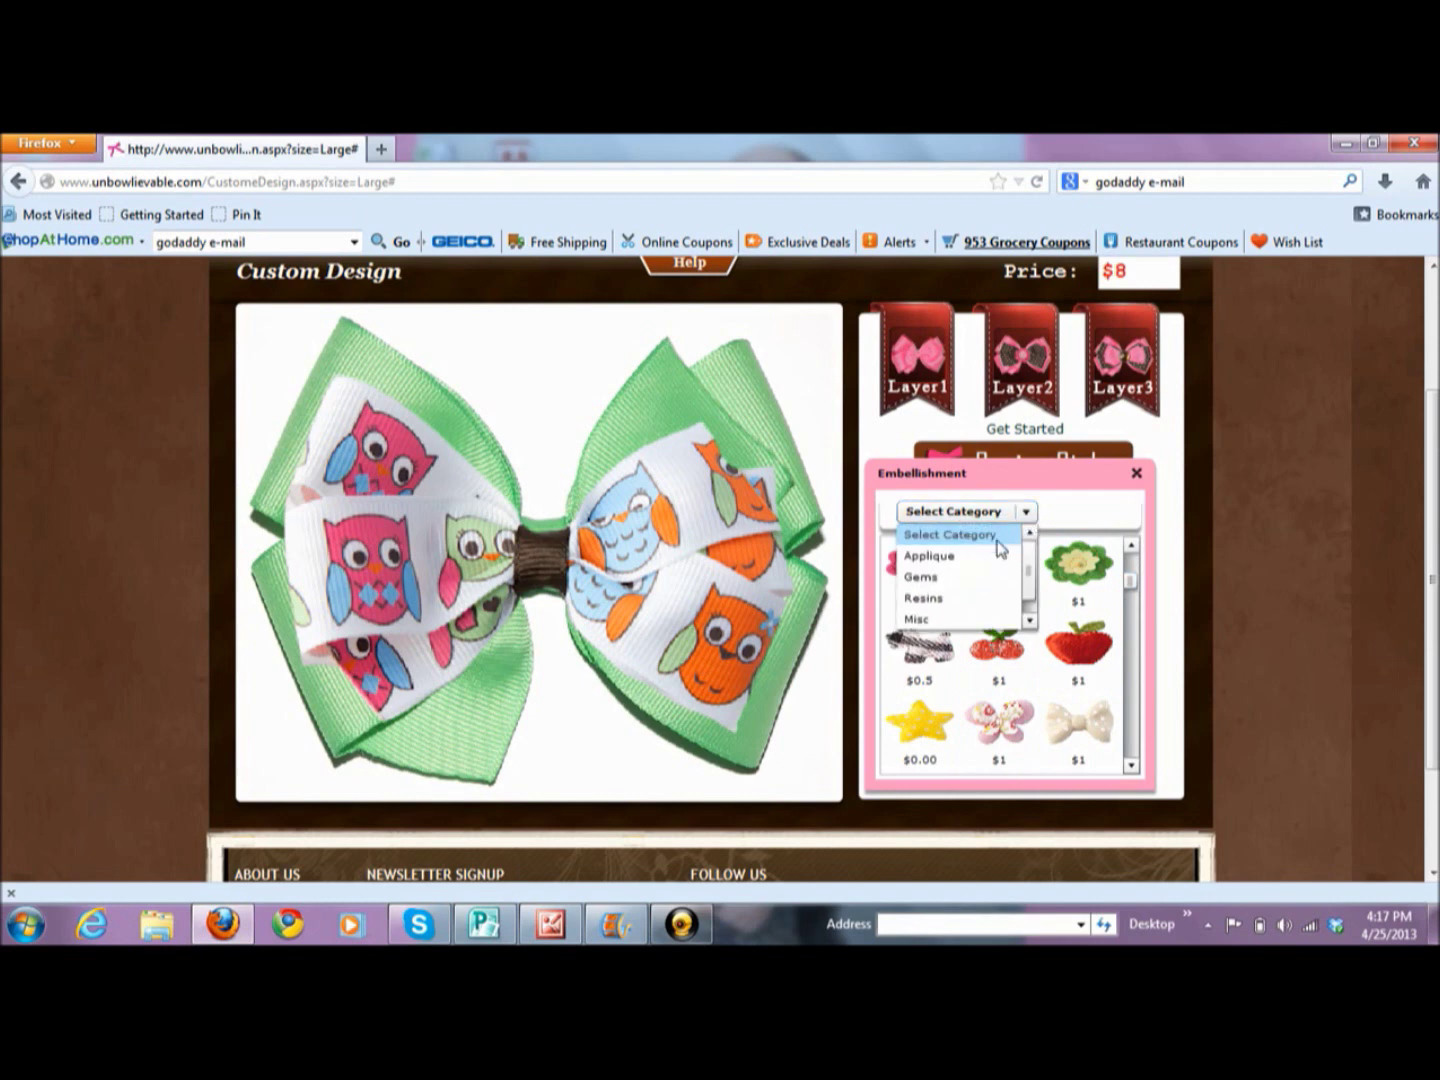
pyautogui.click(972, 594)
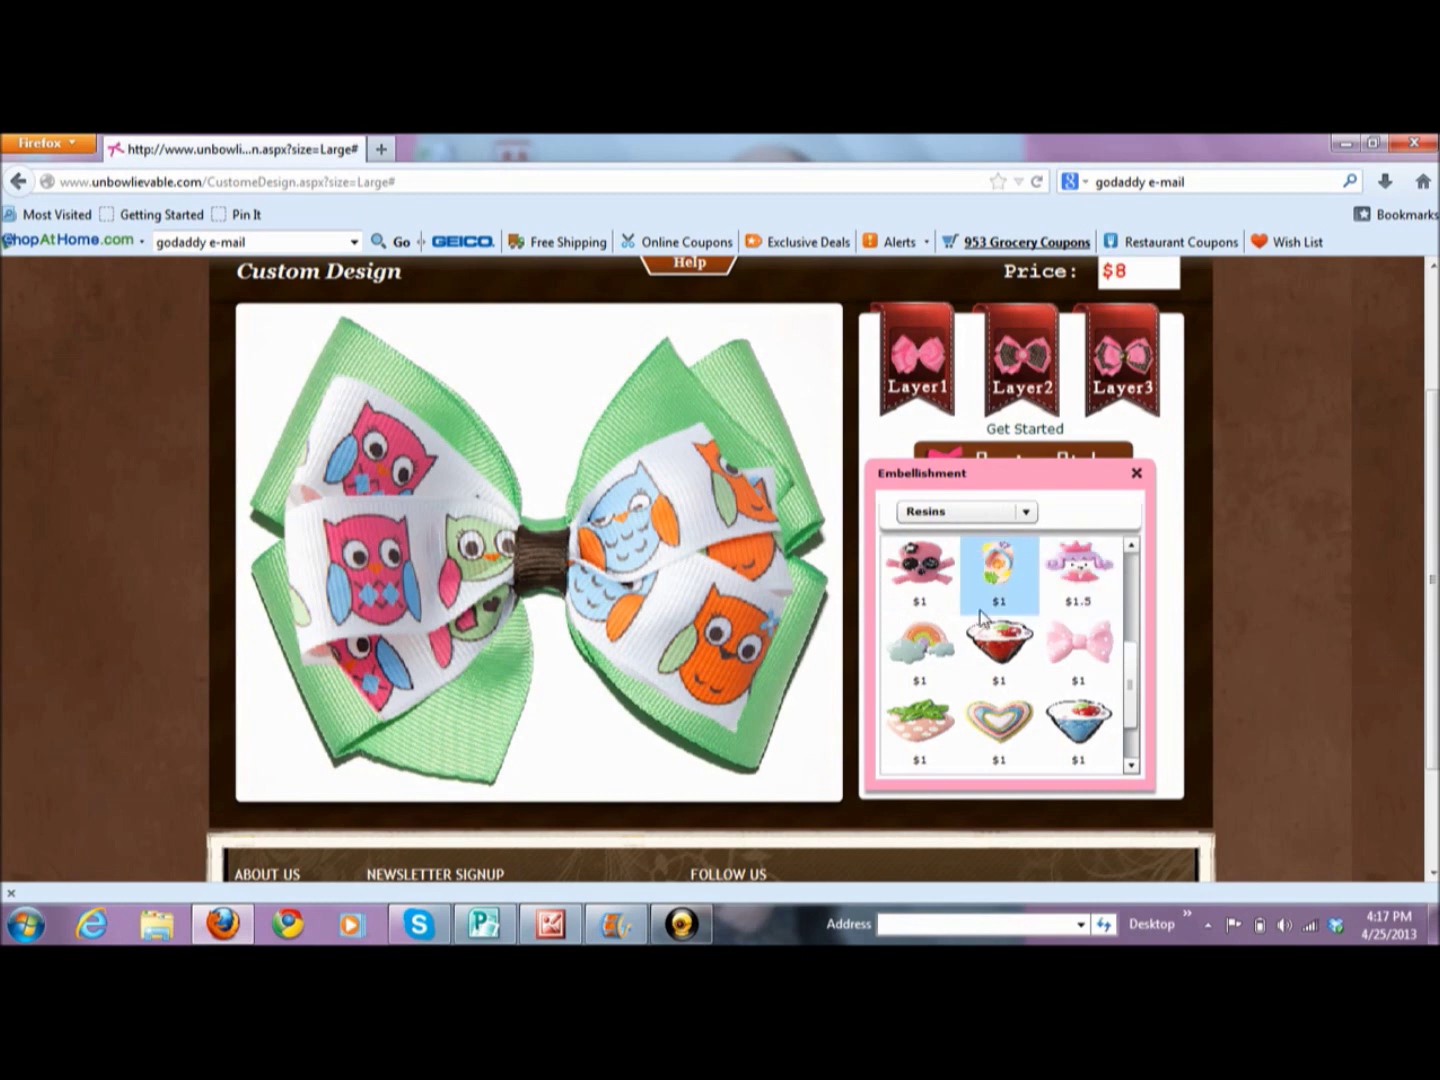
pyautogui.click(1024, 512)
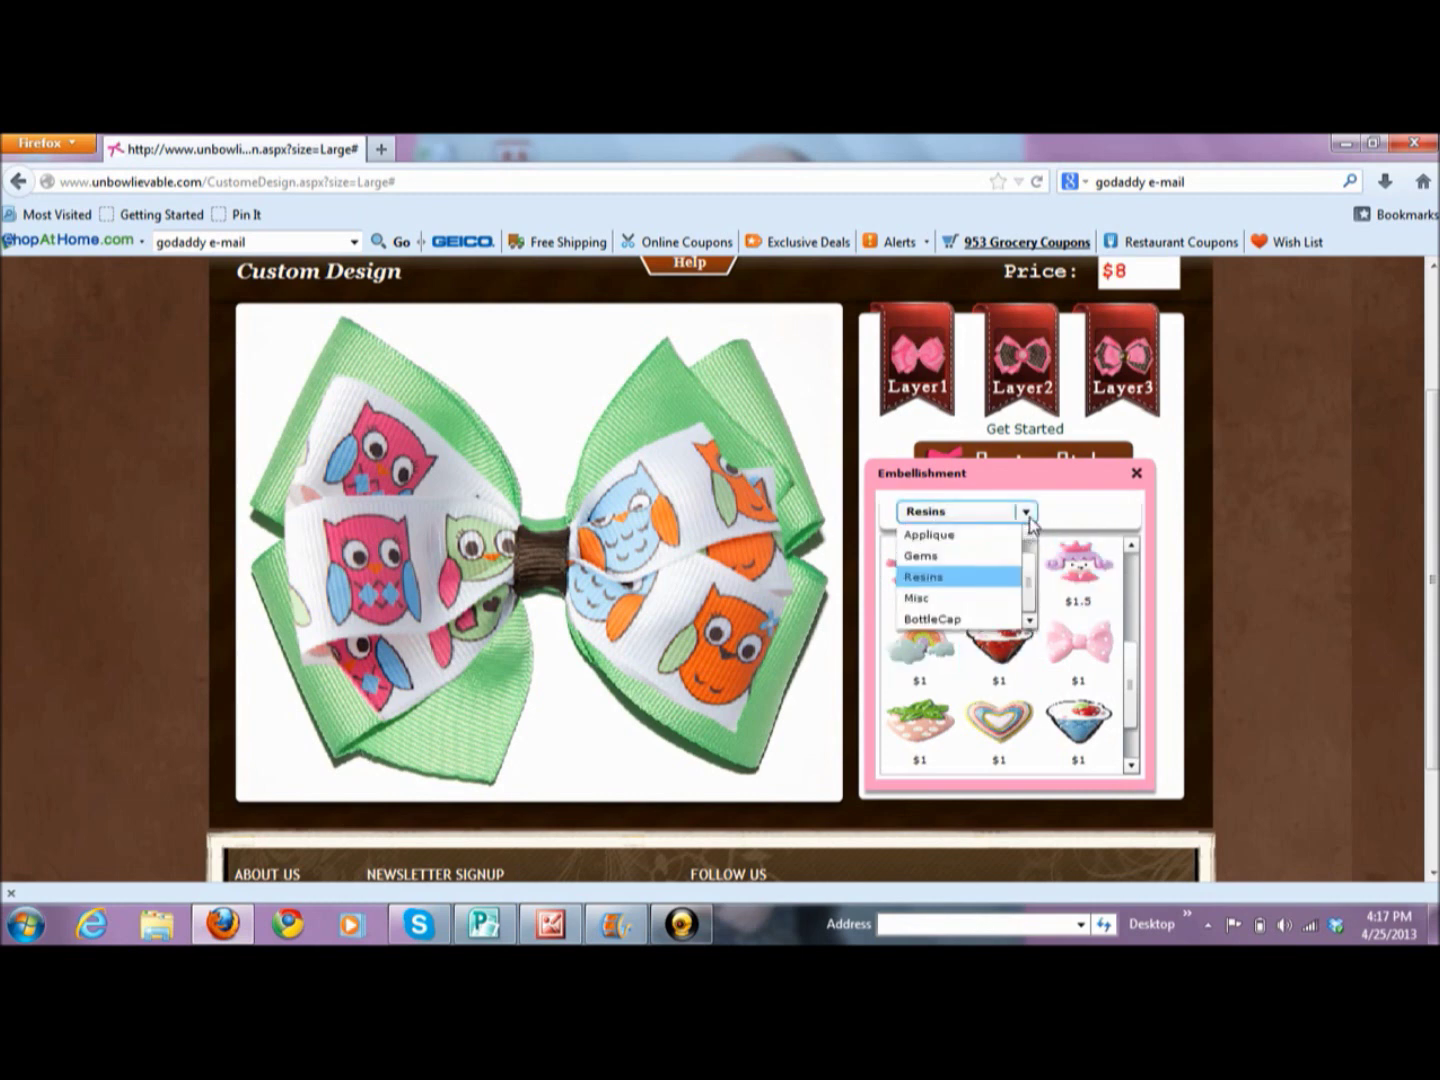
pyautogui.click(986, 620)
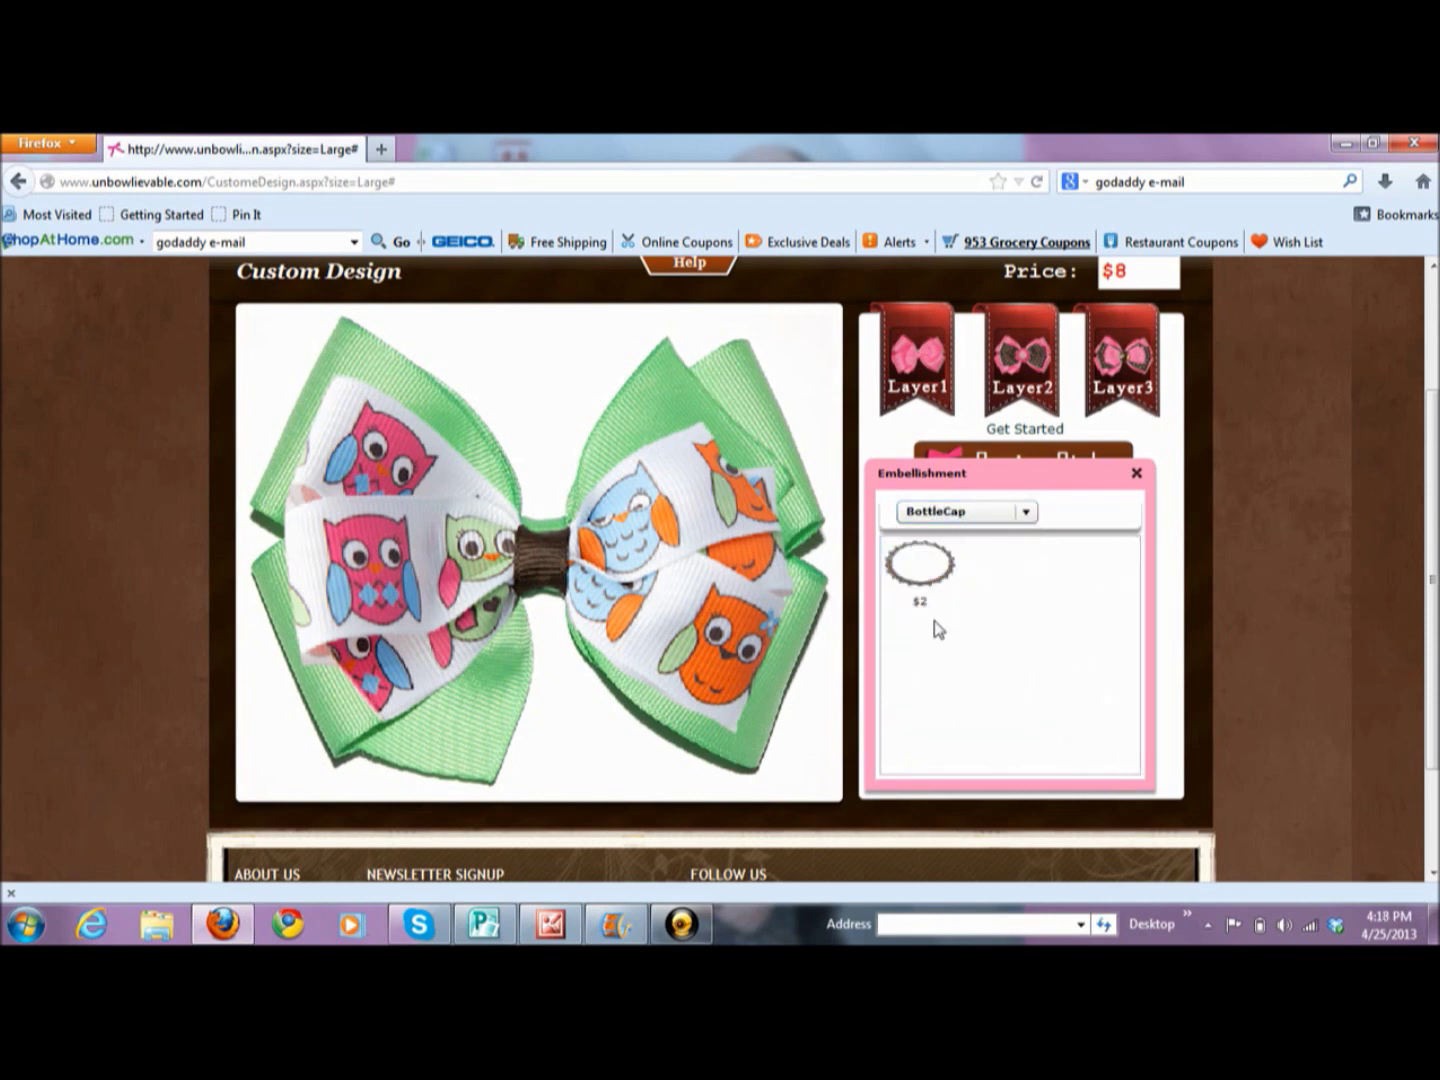
pyautogui.click(927, 572)
pyautogui.click(927, 573)
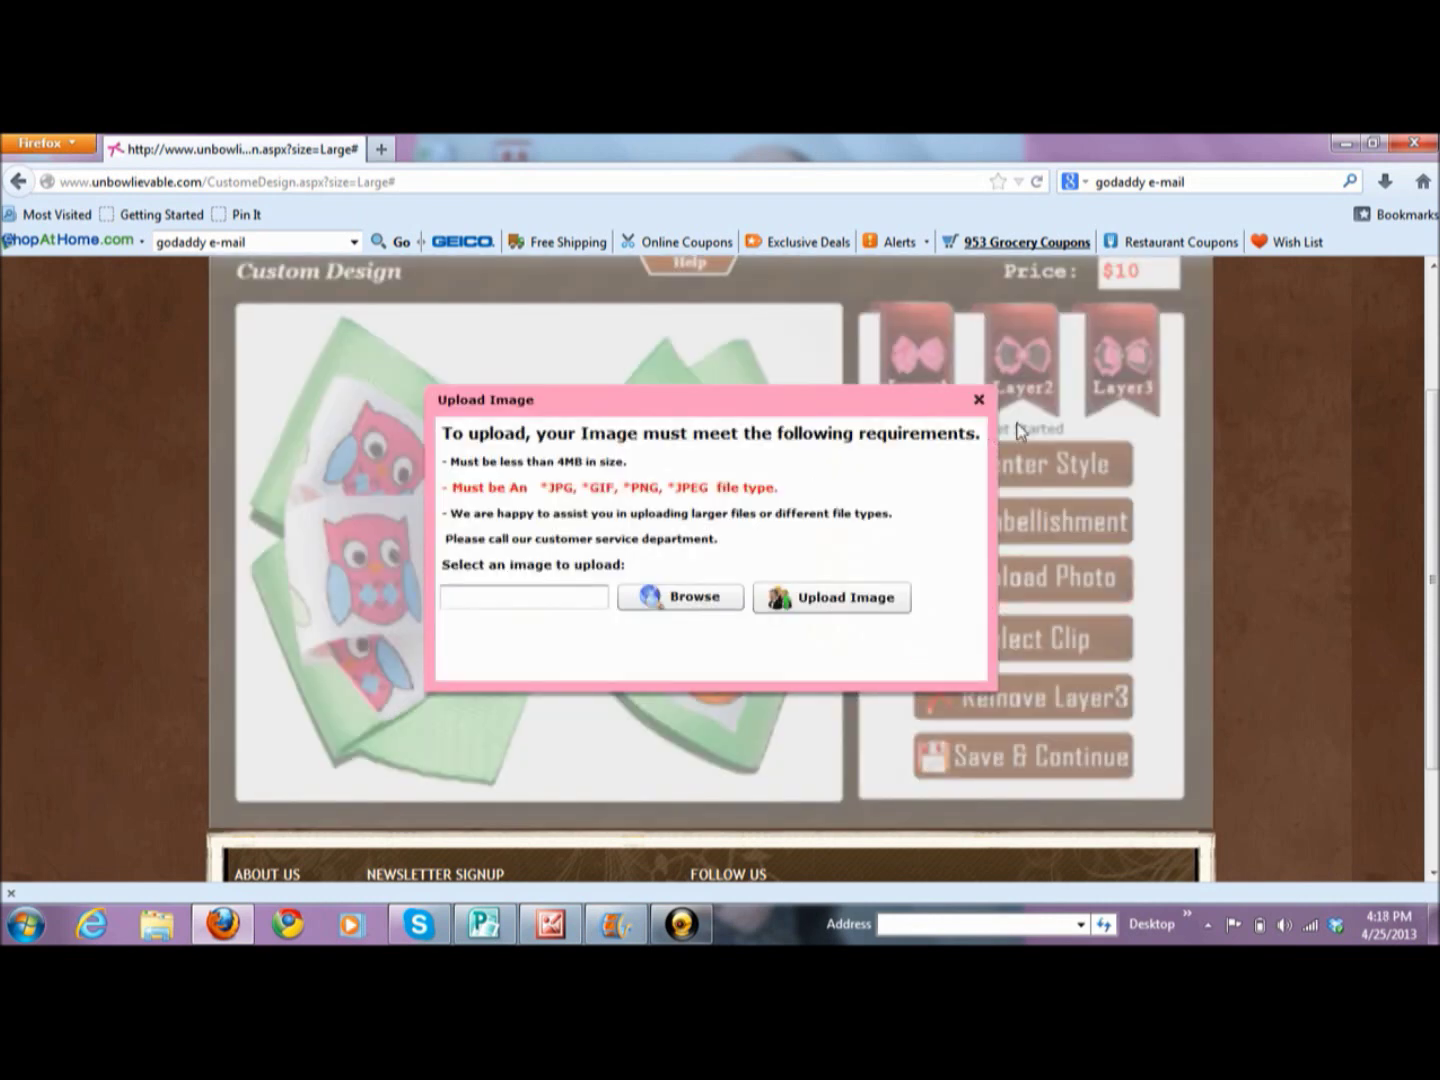
# - Reposition the bottle cap and upload the child's photo into it
pyautogui.click(978, 400)
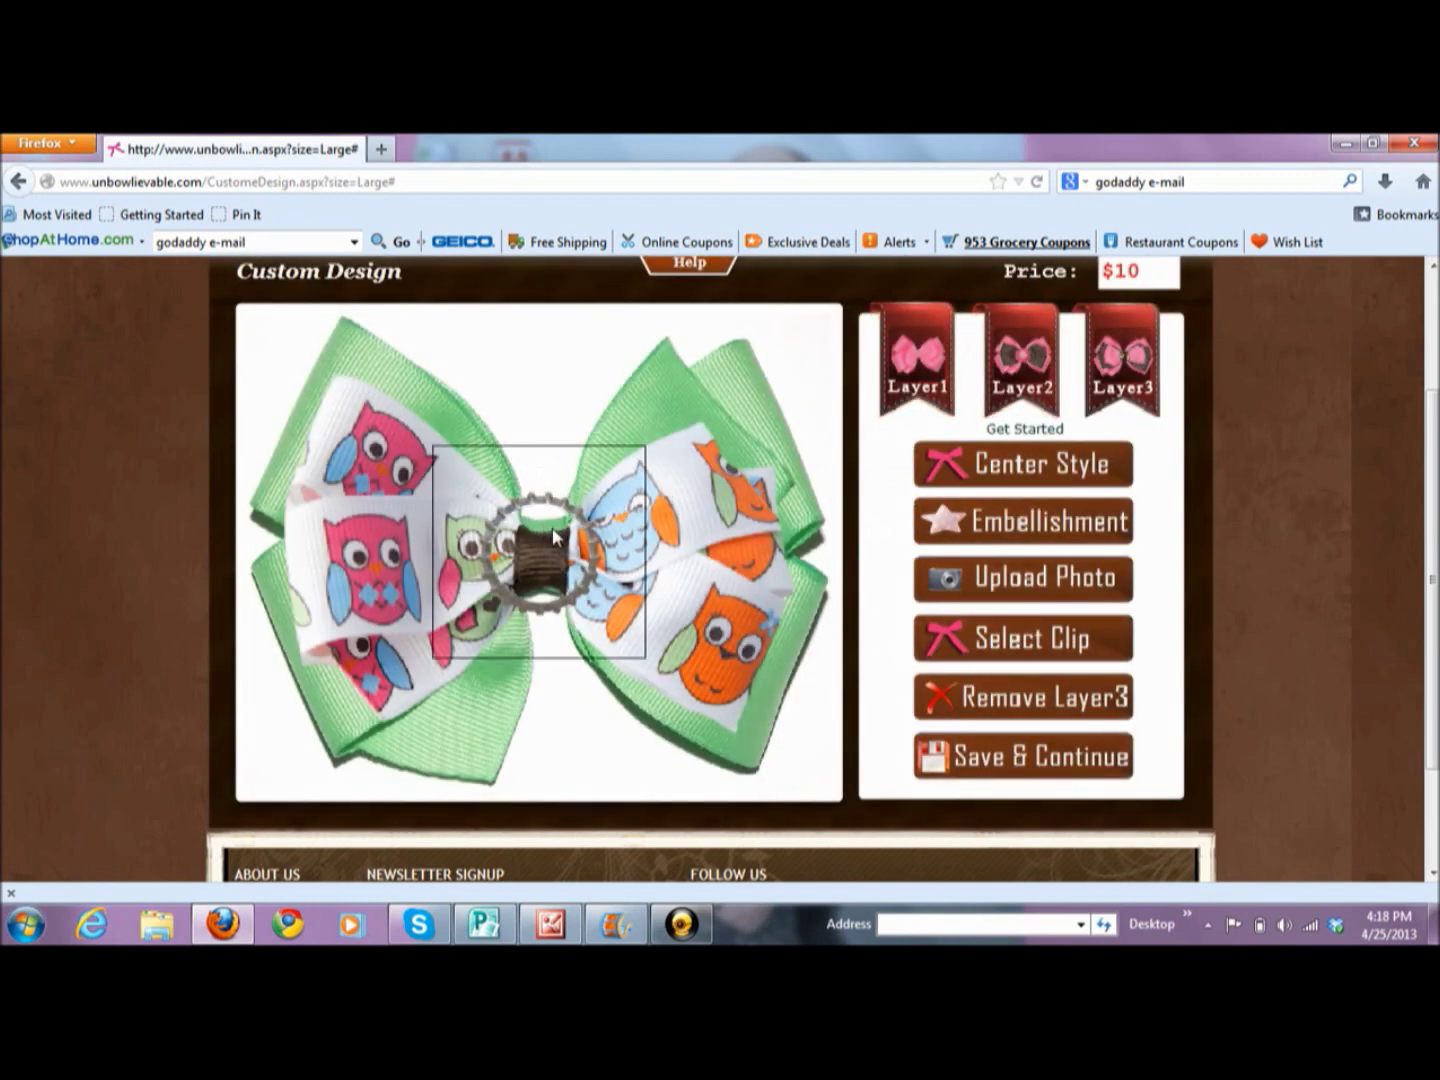
pyautogui.moveTo(565, 535)
pyautogui.mouseDown()
pyautogui.moveTo(616, 495)
pyautogui.moveTo(631, 502)
pyautogui.moveTo(415, 517)
pyautogui.moveTo(690, 362)
pyautogui.moveTo(557, 443)
pyautogui.moveTo(557, 537)
pyautogui.mouseUp()
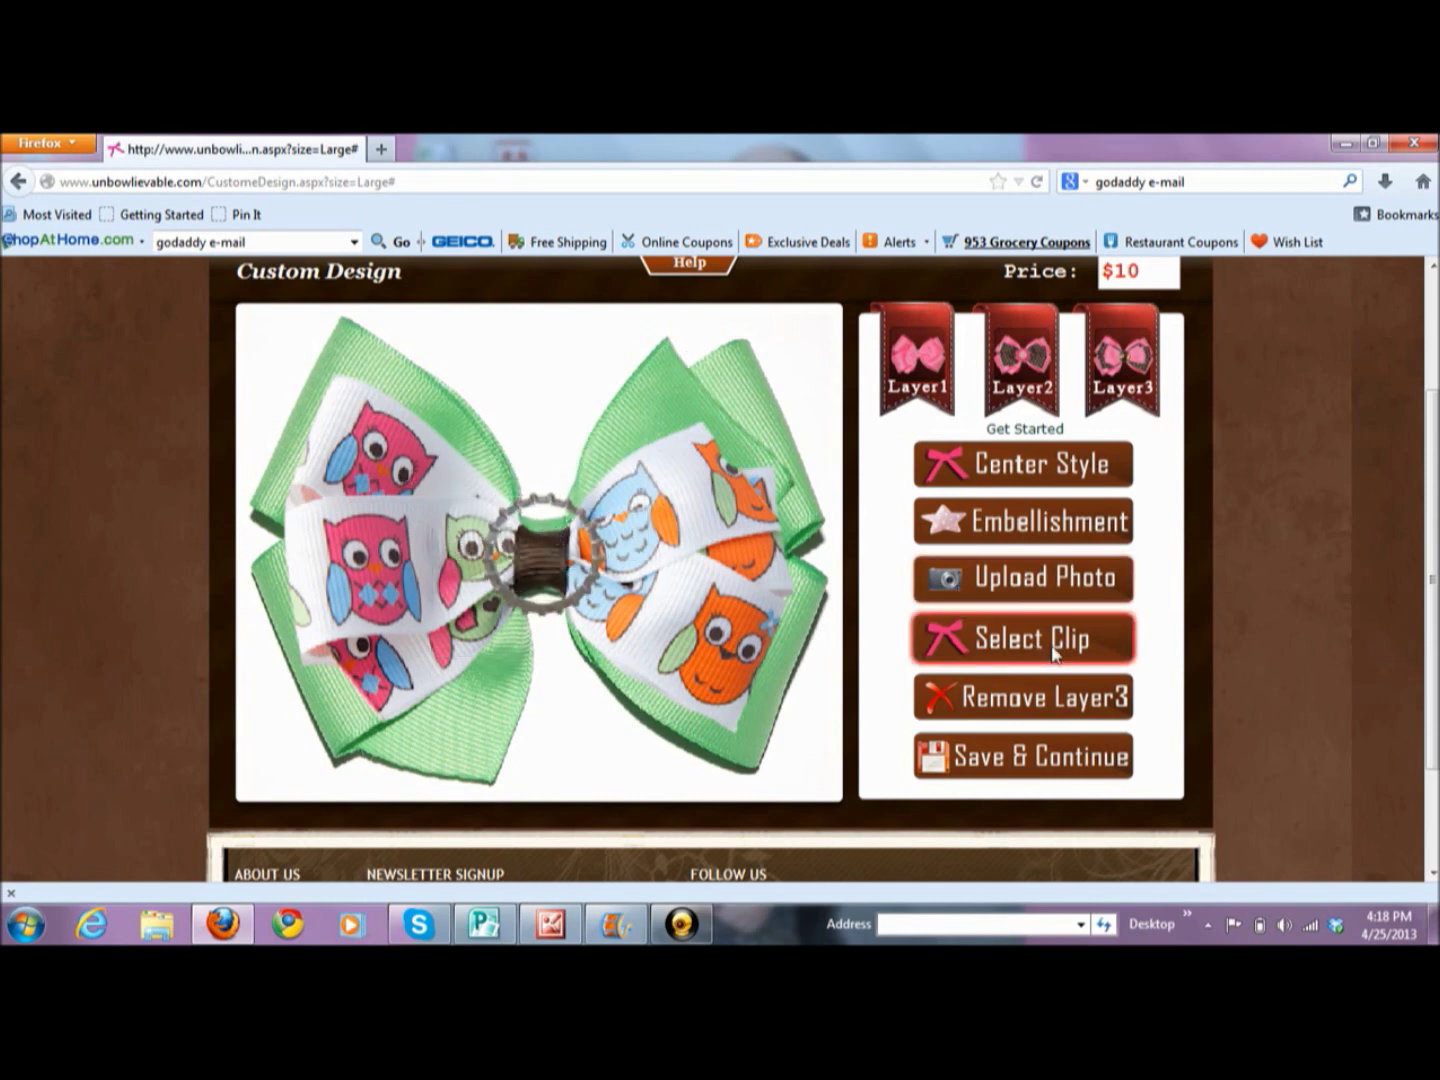
pyautogui.click(1067, 592)
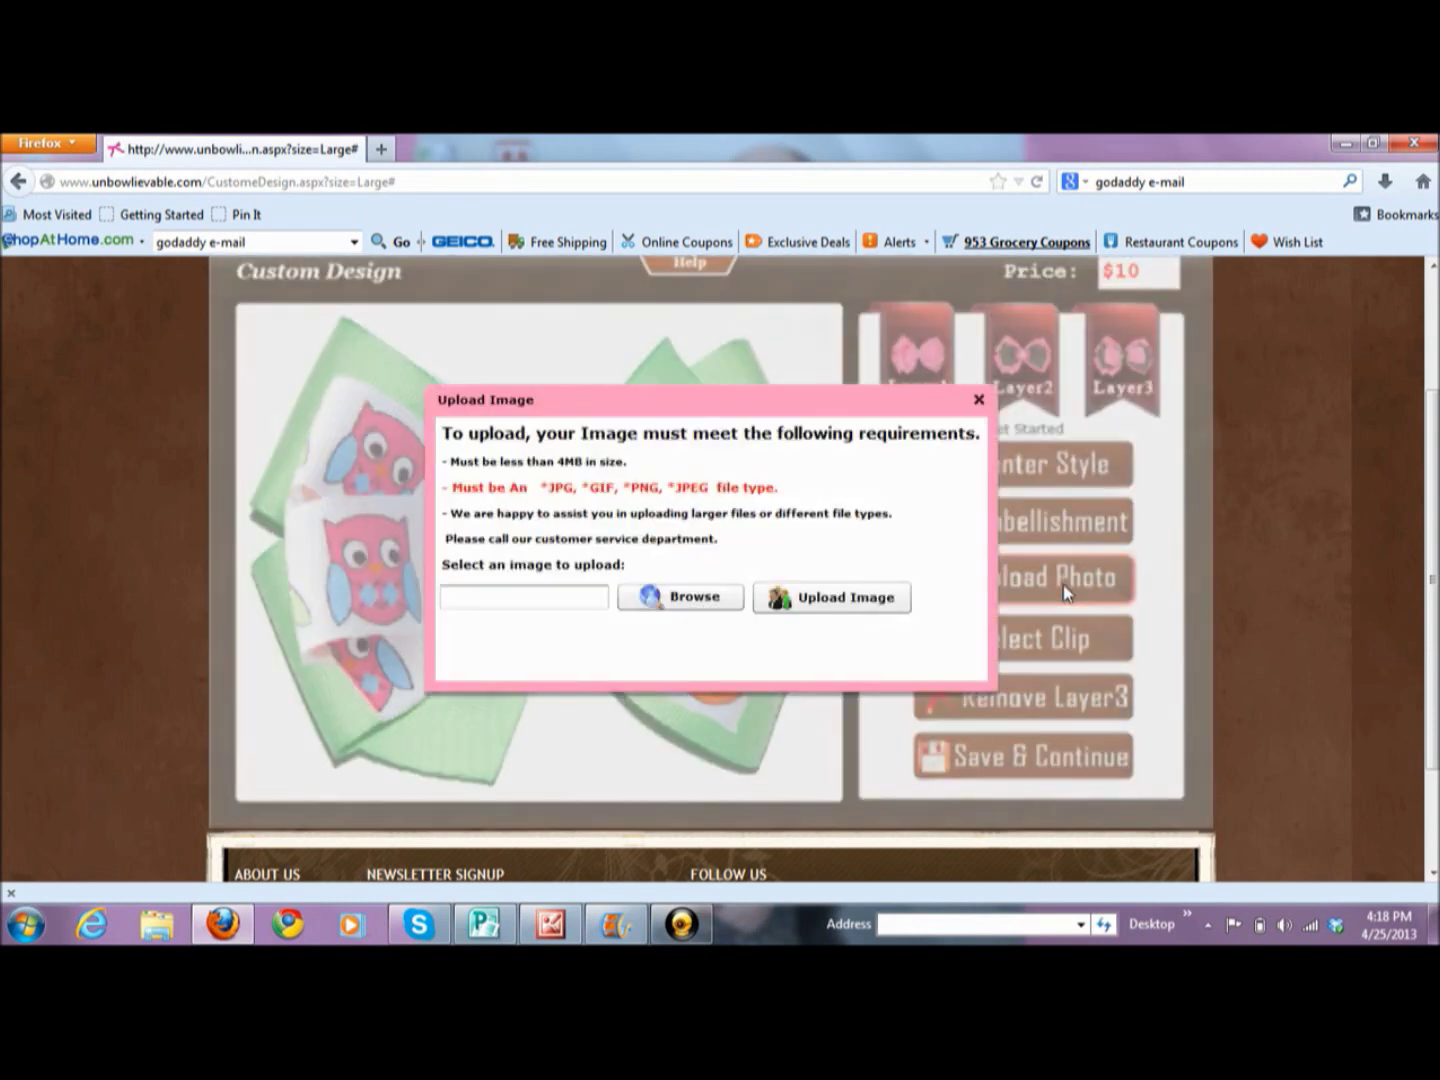
pyautogui.click(687, 600)
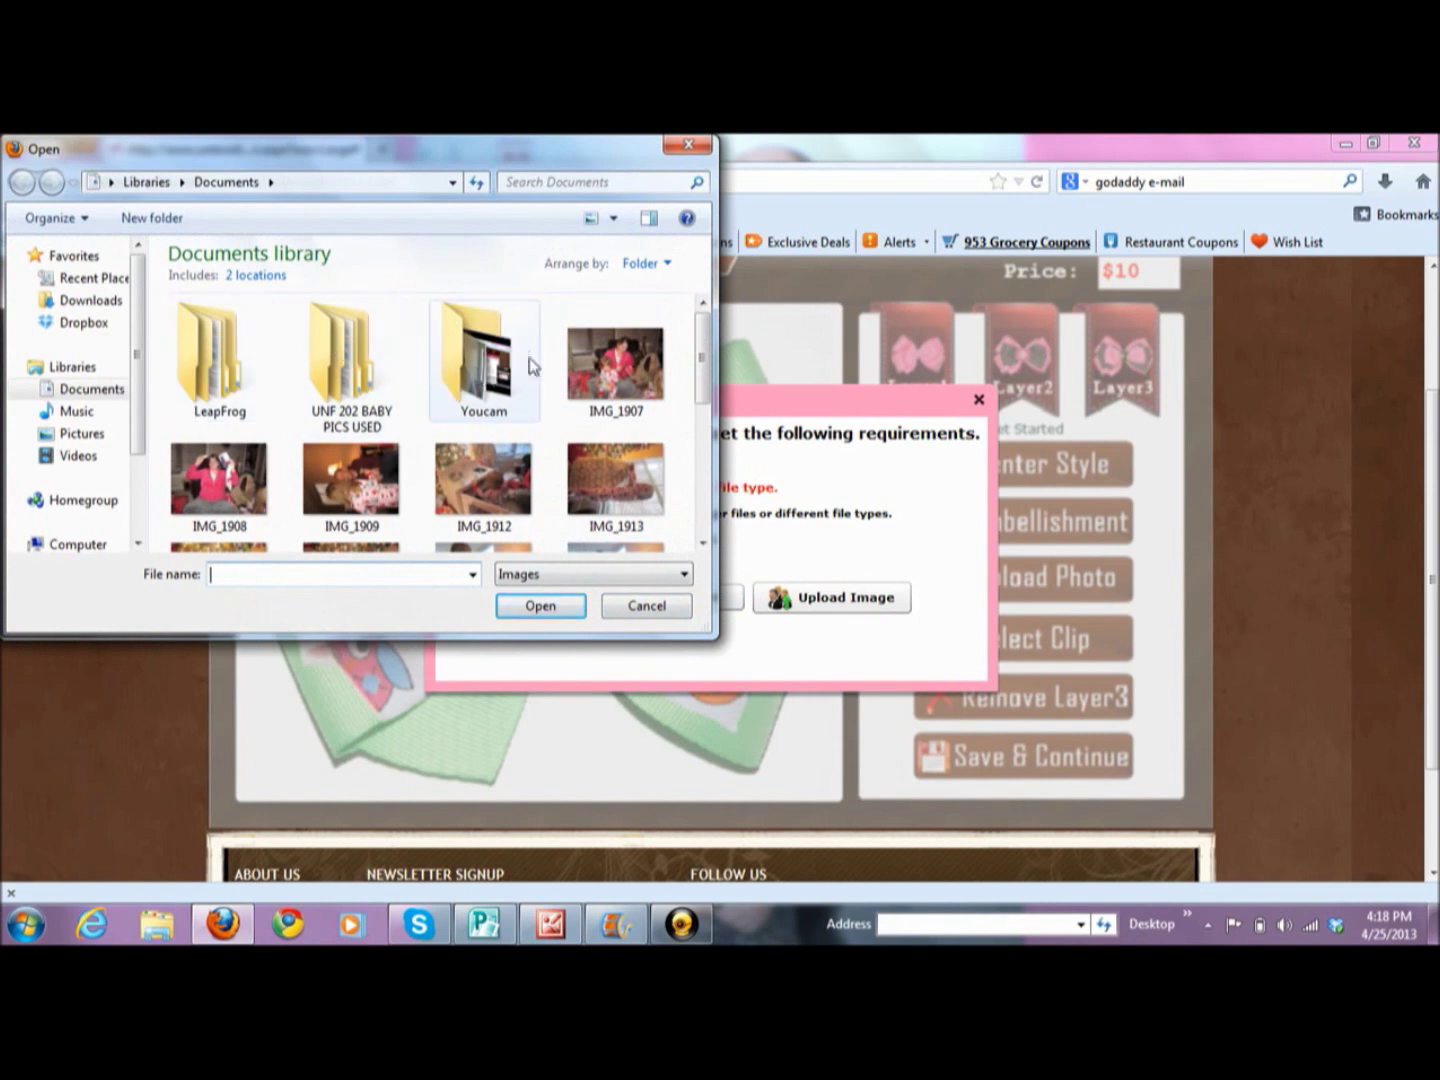
pyautogui.moveTo(707, 360); pyautogui.dragTo(702, 478)
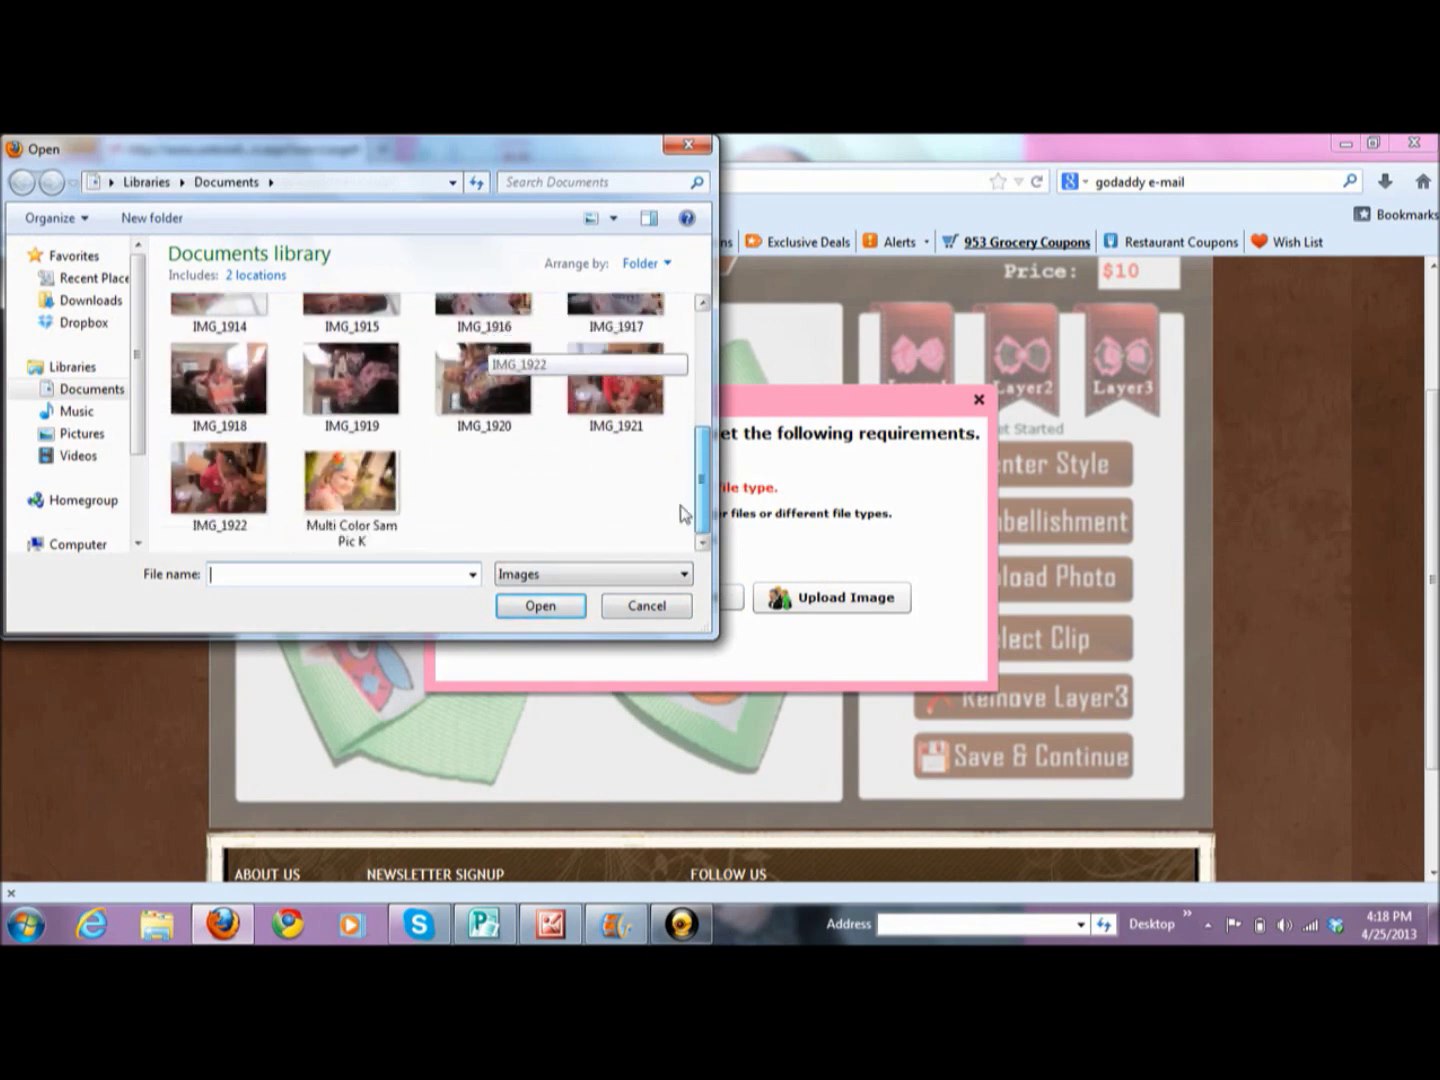
pyautogui.doubleClick(343, 484)
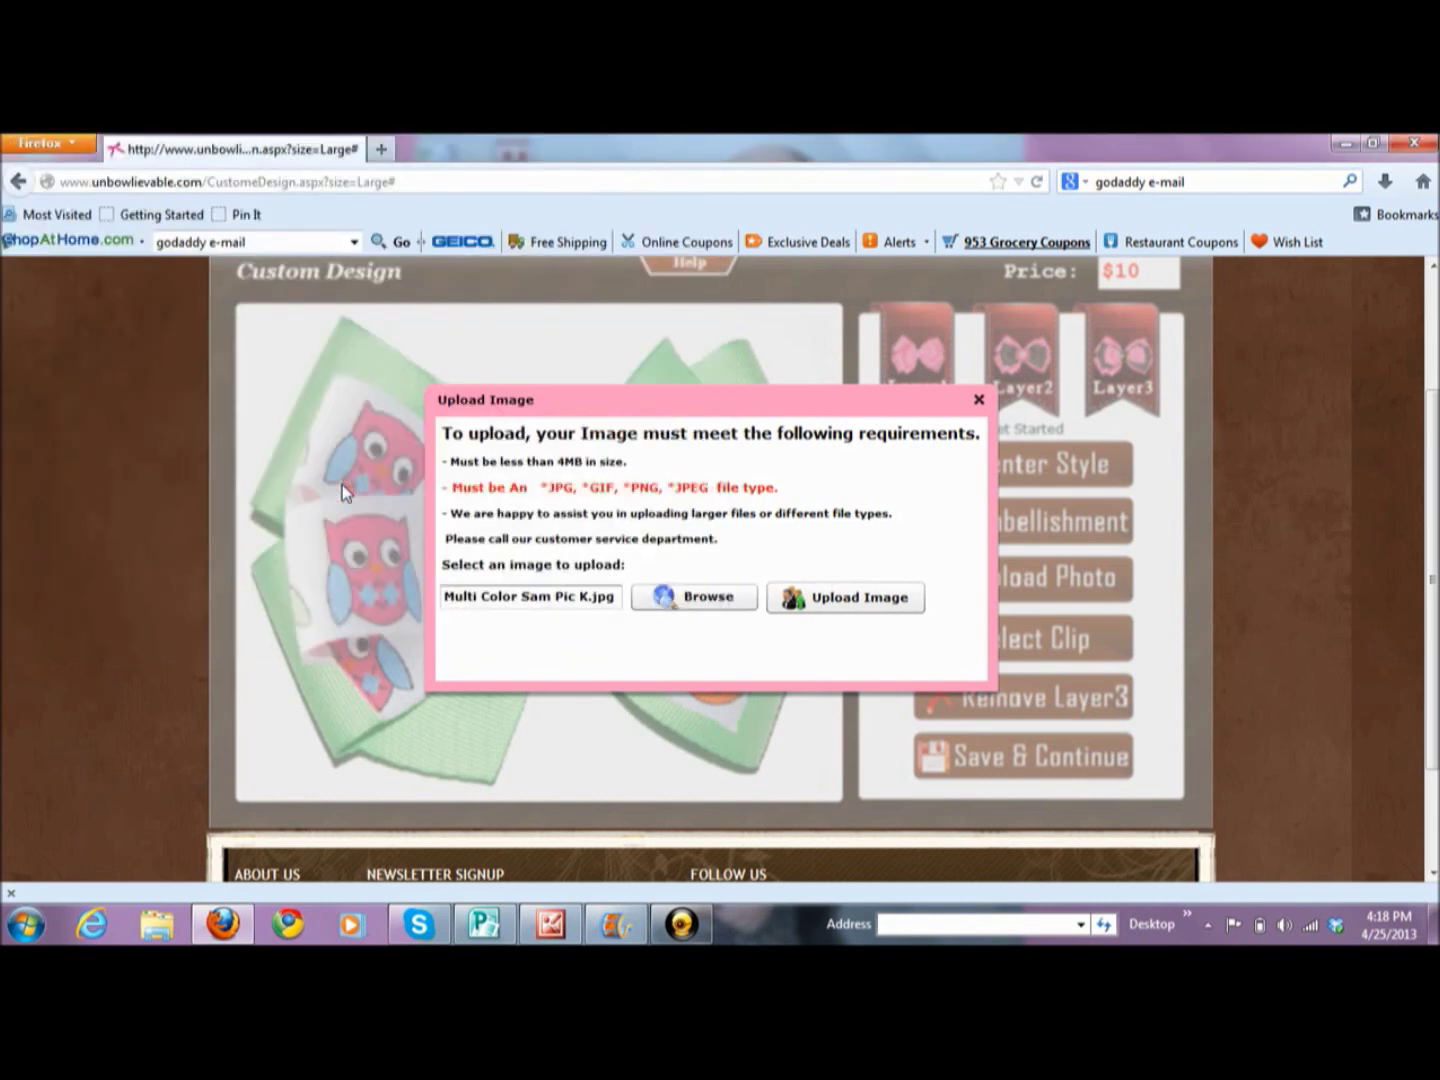
pyautogui.click(900, 598)
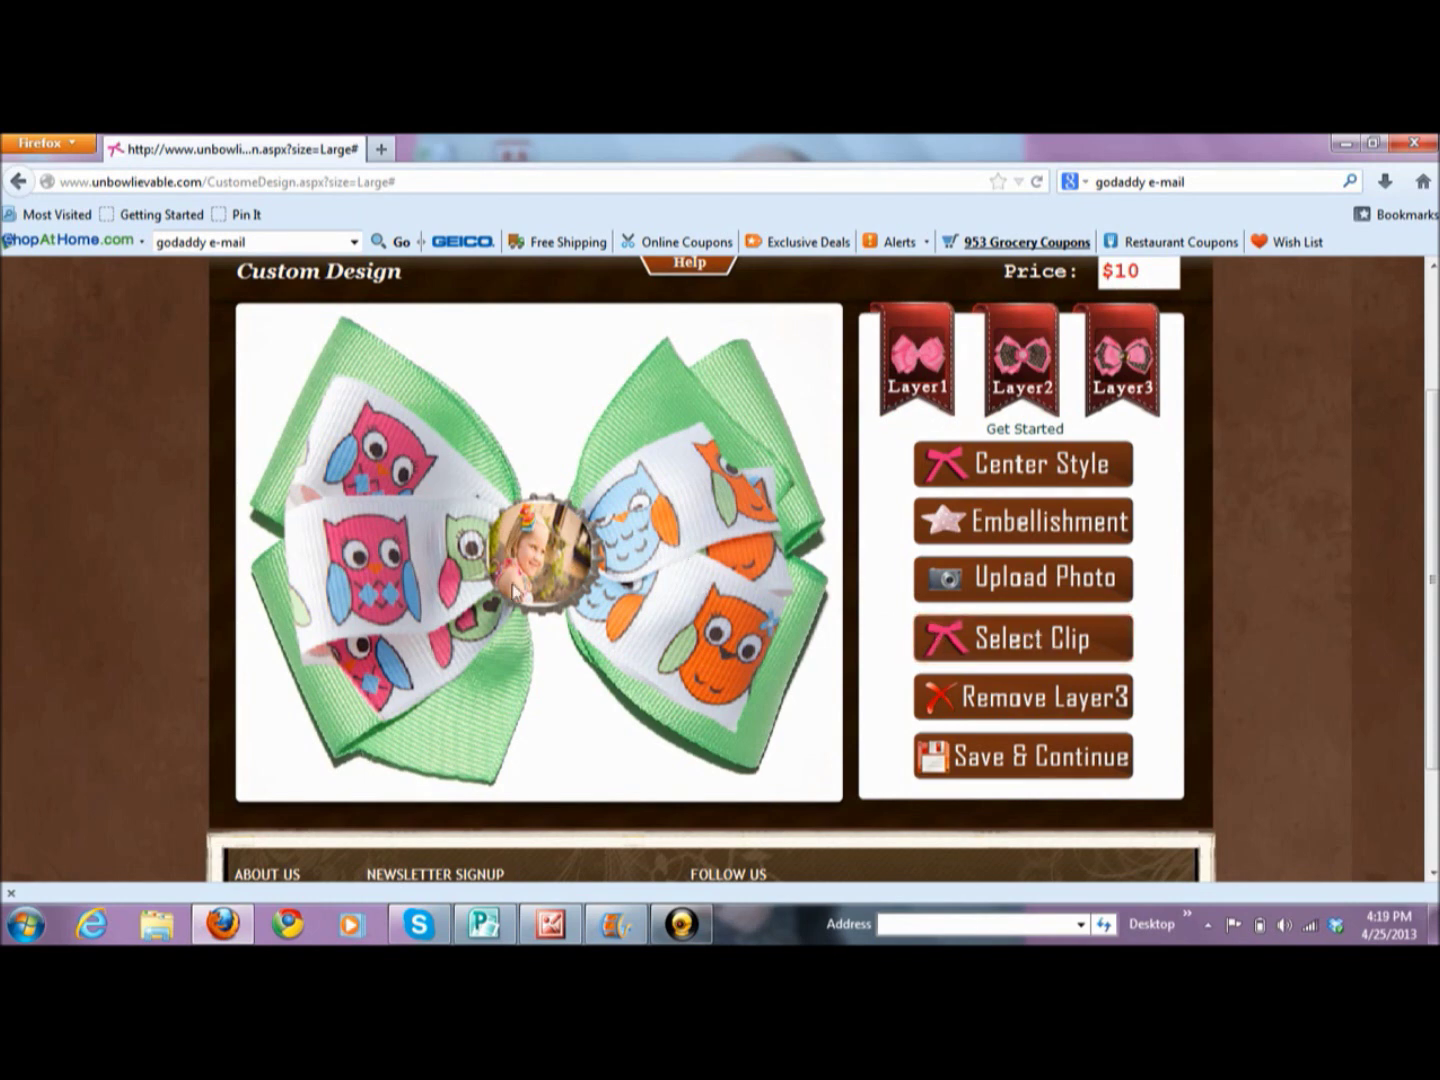
# - Replace the photo bottle cap with the pink flower centre, bringing the price to $9
pyautogui.click(1072, 541)
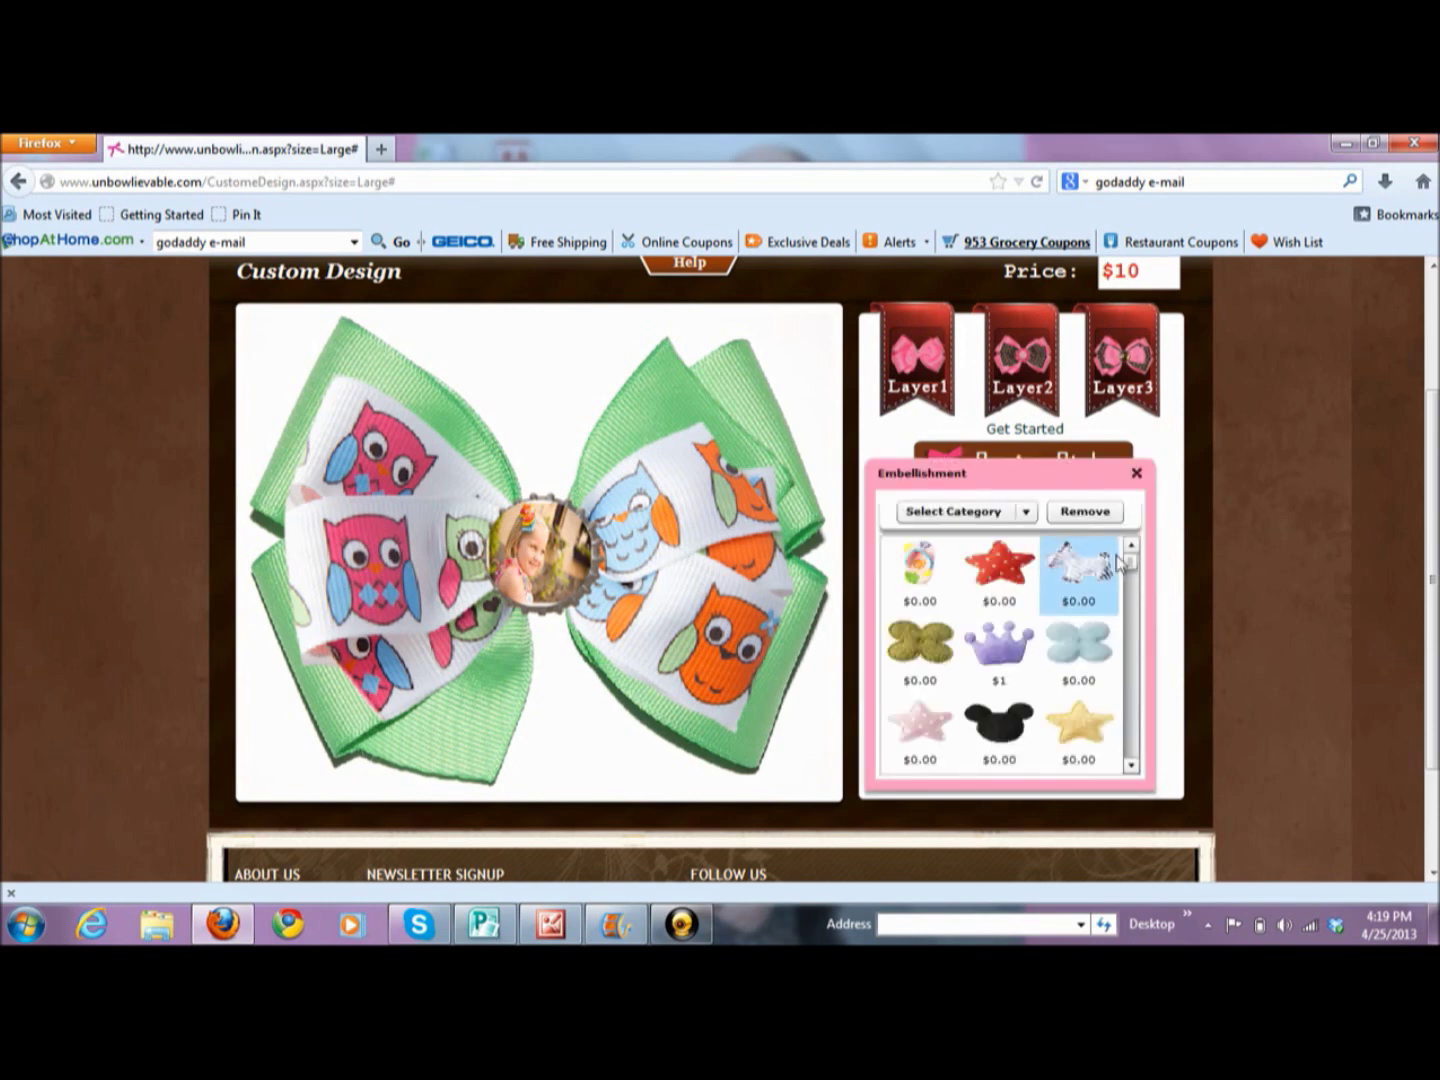
pyautogui.moveTo(1131, 564); pyautogui.dragTo(1133, 586)
pyautogui.click(920, 566)
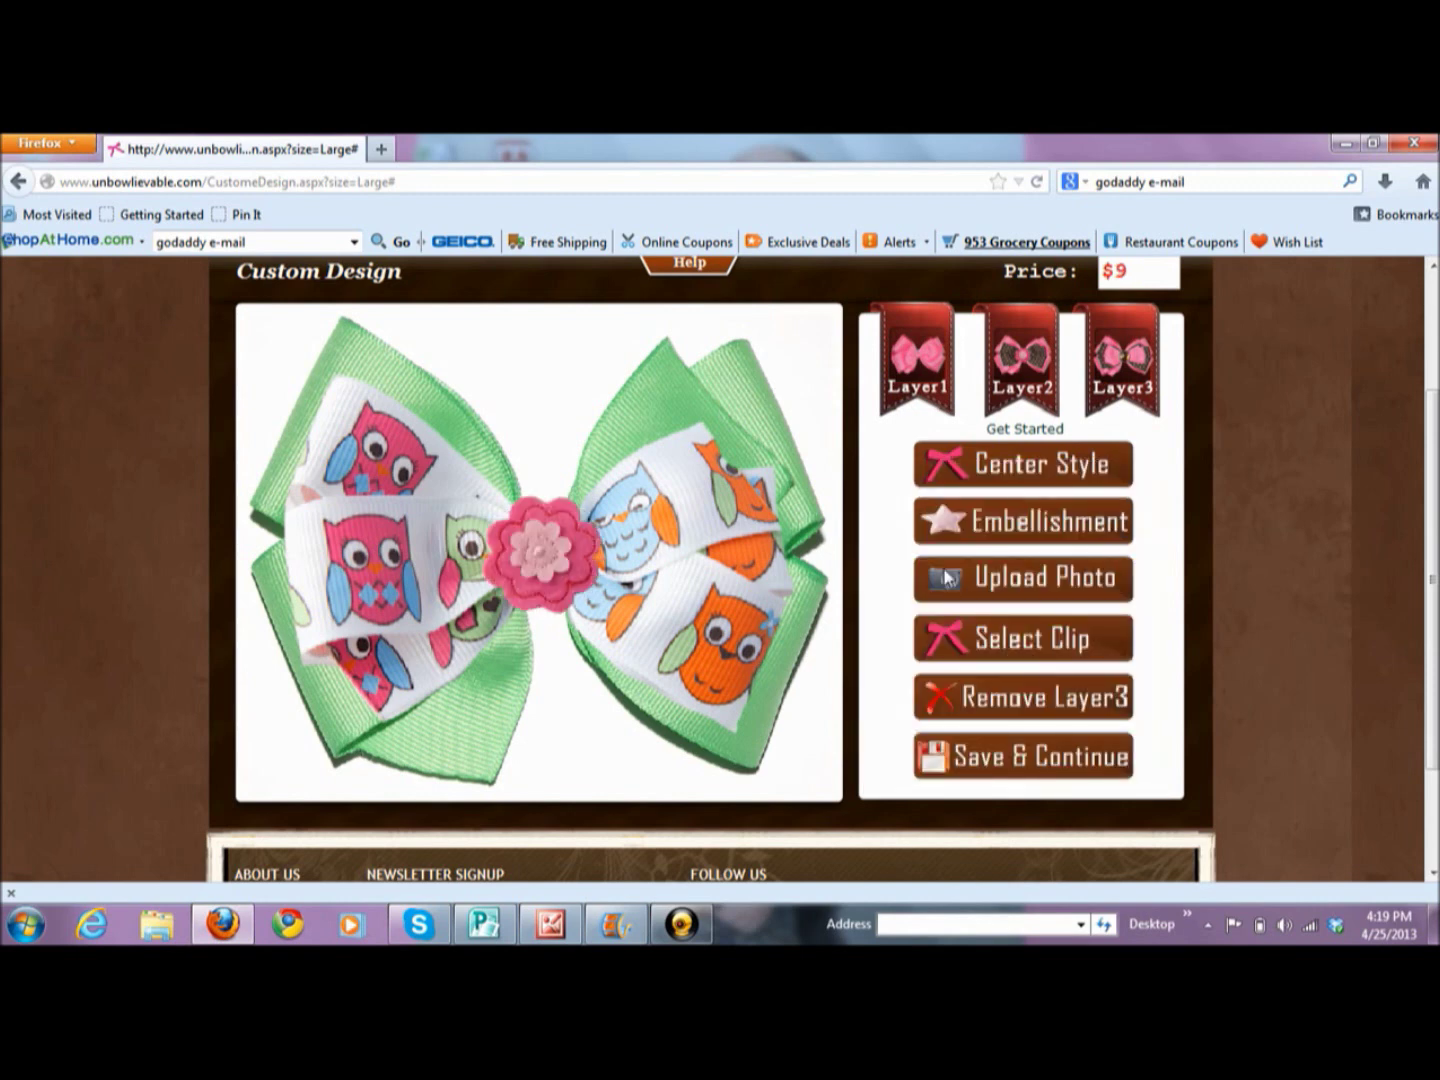
# - Attempt Save & Continue, dismiss the missing-clip warning, and bring up the clip choices
pyautogui.click(1055, 766)
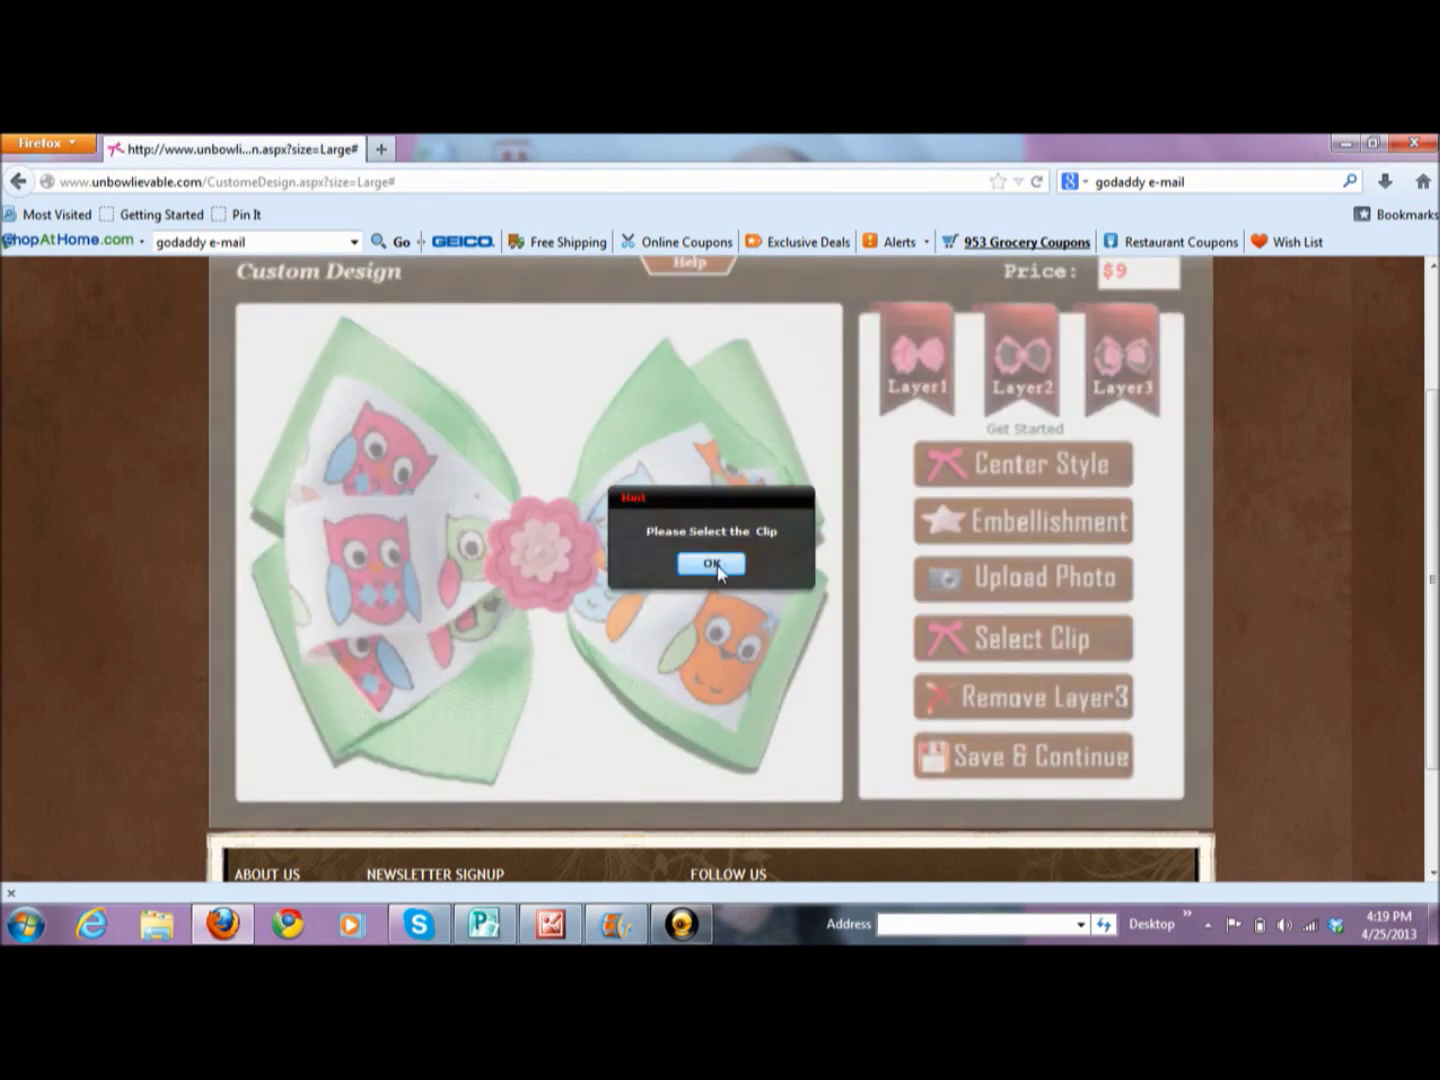
pyautogui.click(717, 565)
pyautogui.click(1049, 644)
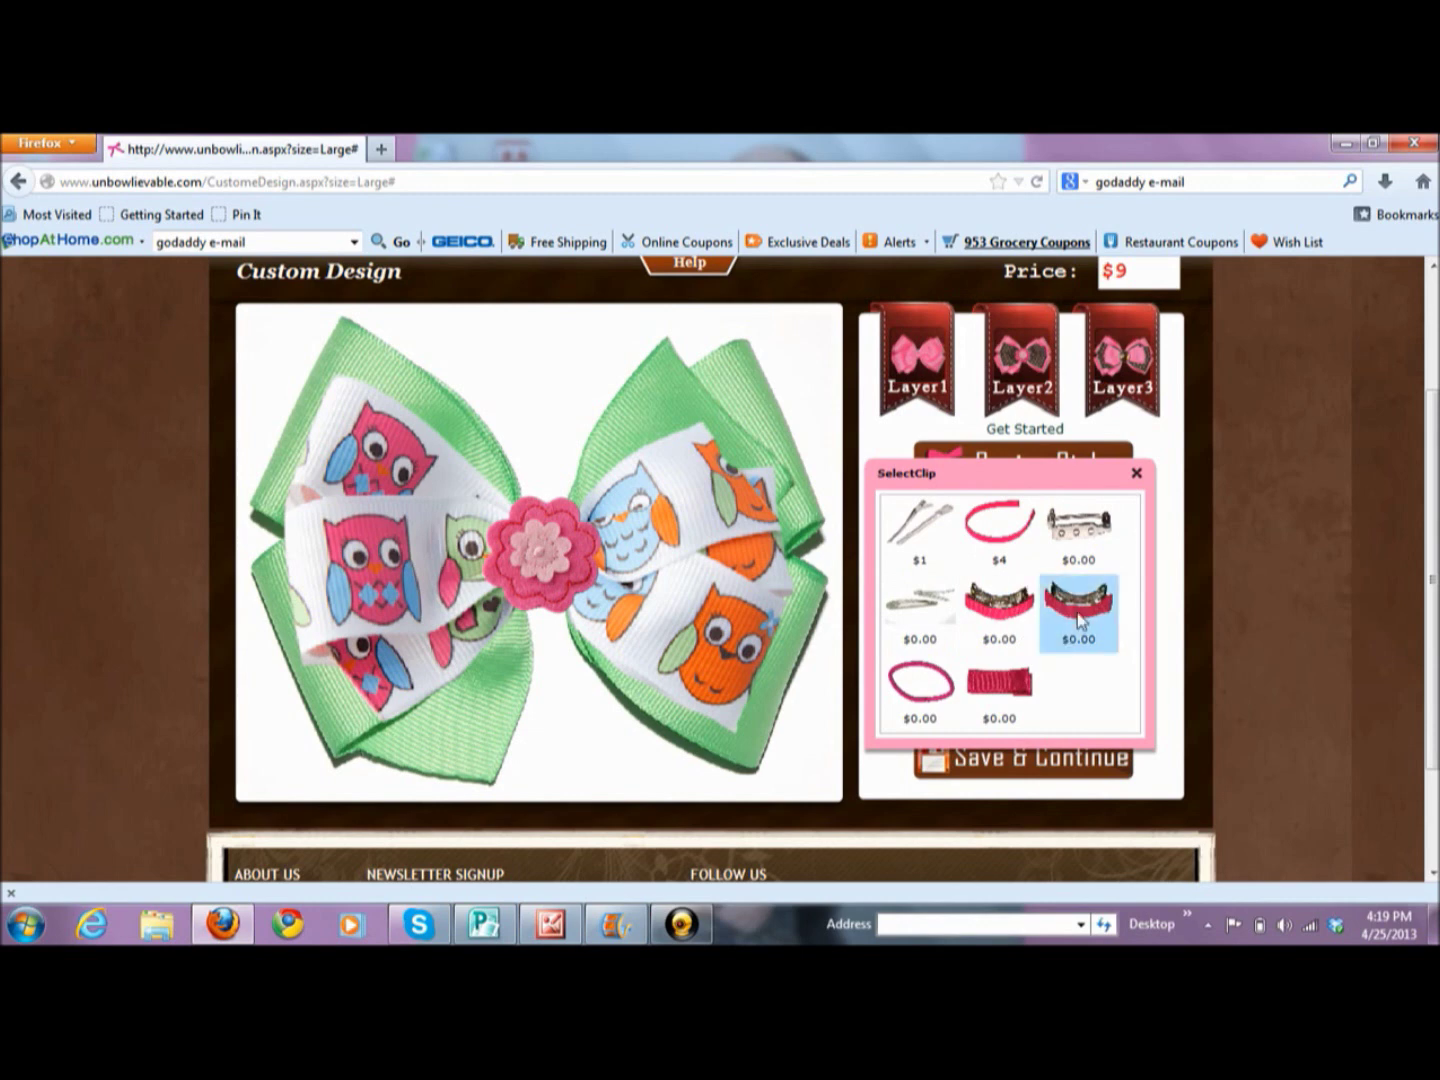
# - Pick a pink clip, then switch to a different free $0.00 pink clip
pyautogui.click(997, 689)
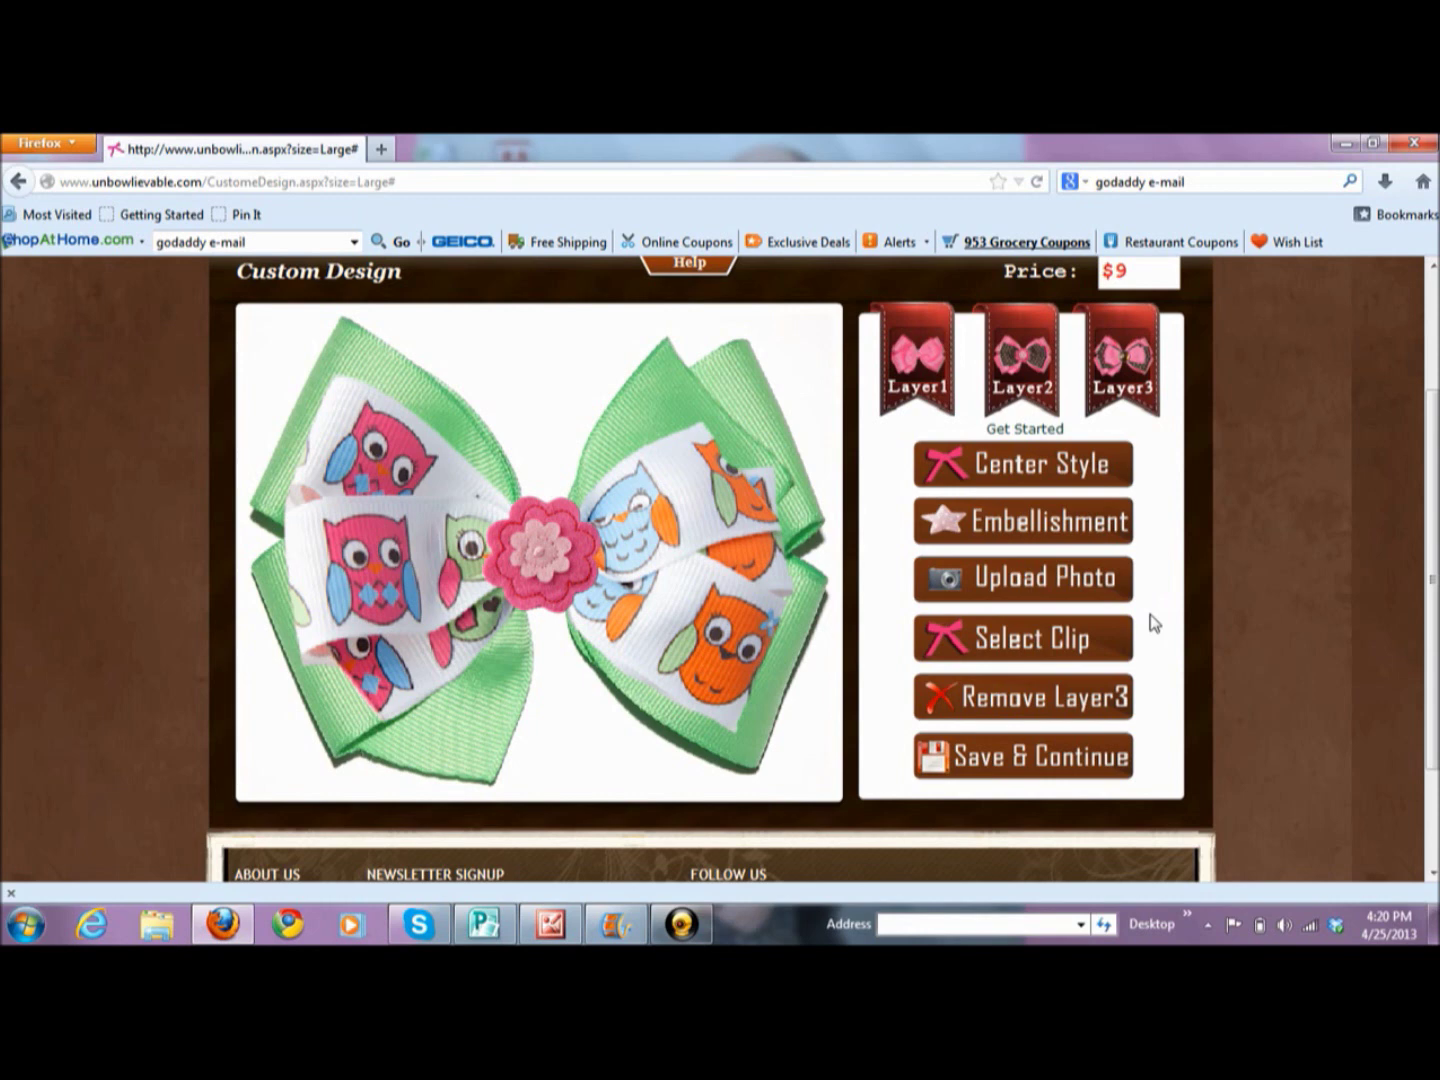
pyautogui.click(1070, 644)
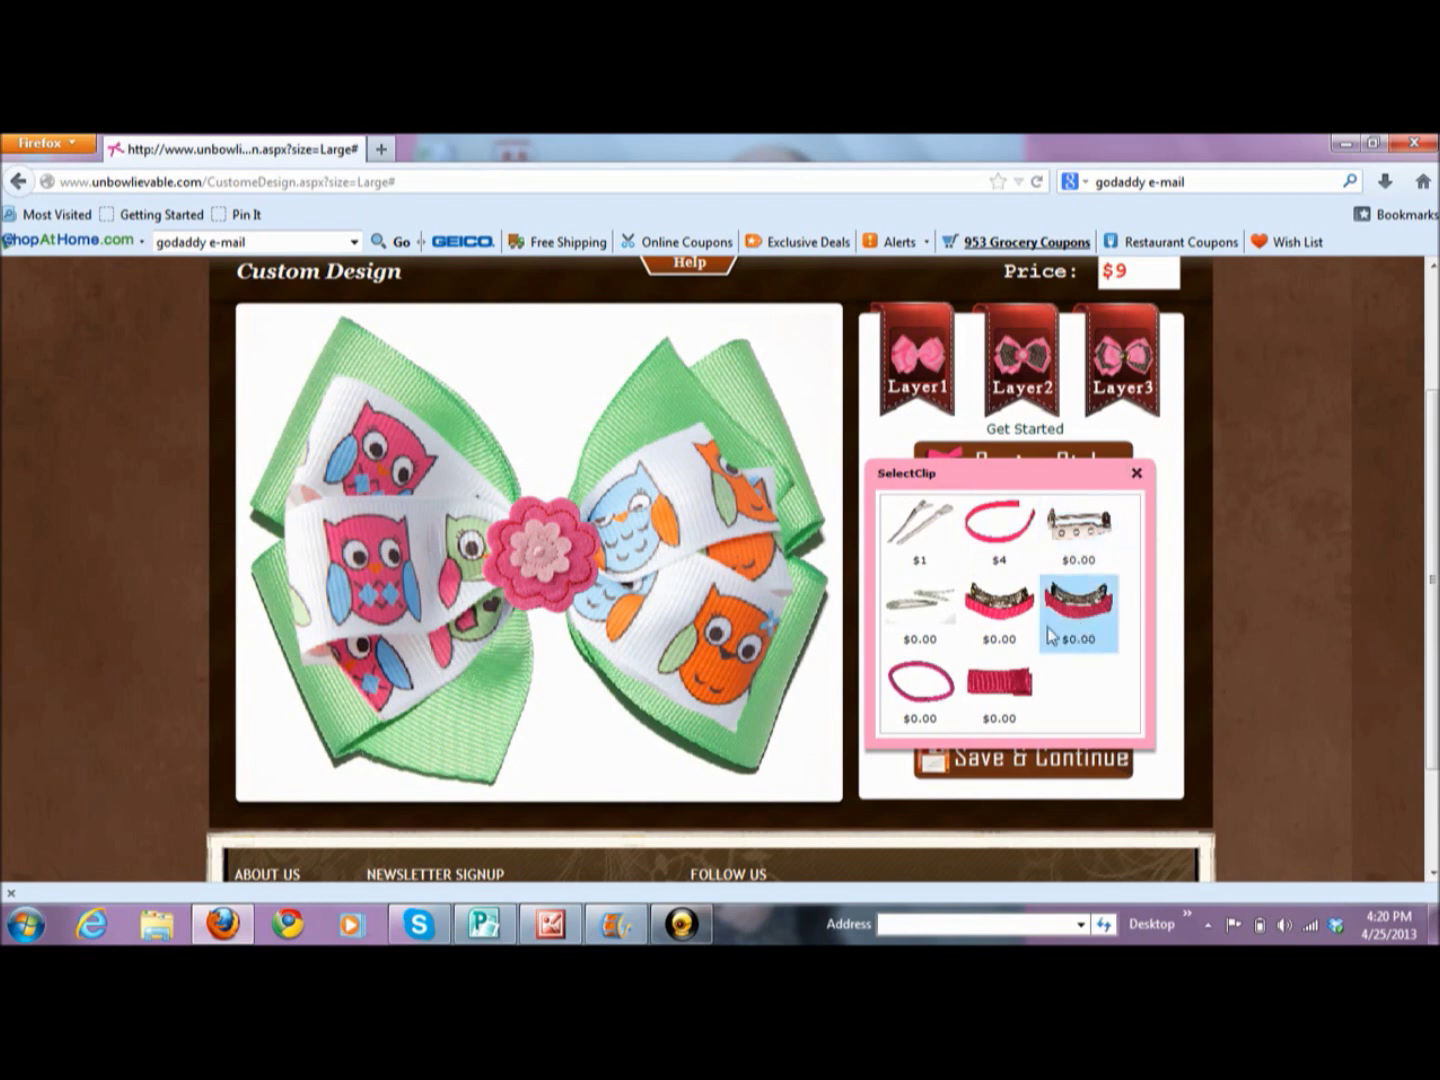
pyautogui.click(1136, 473)
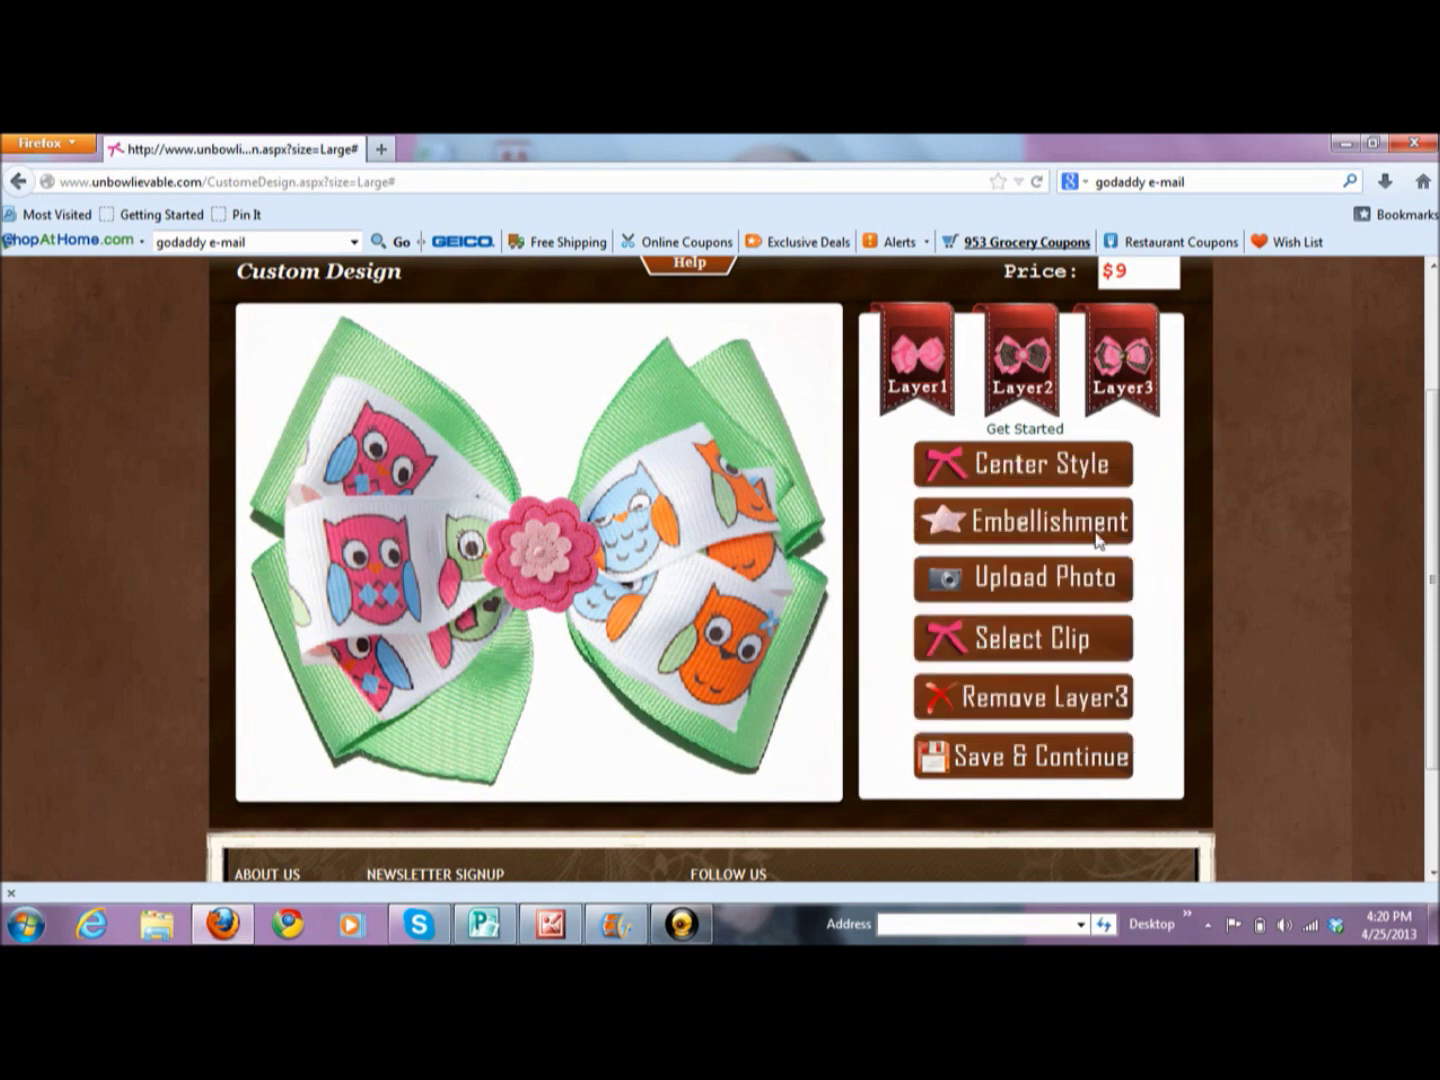
# - Preview the finished owl bow at $9 and add it to the bag
pyautogui.click(1058, 773)
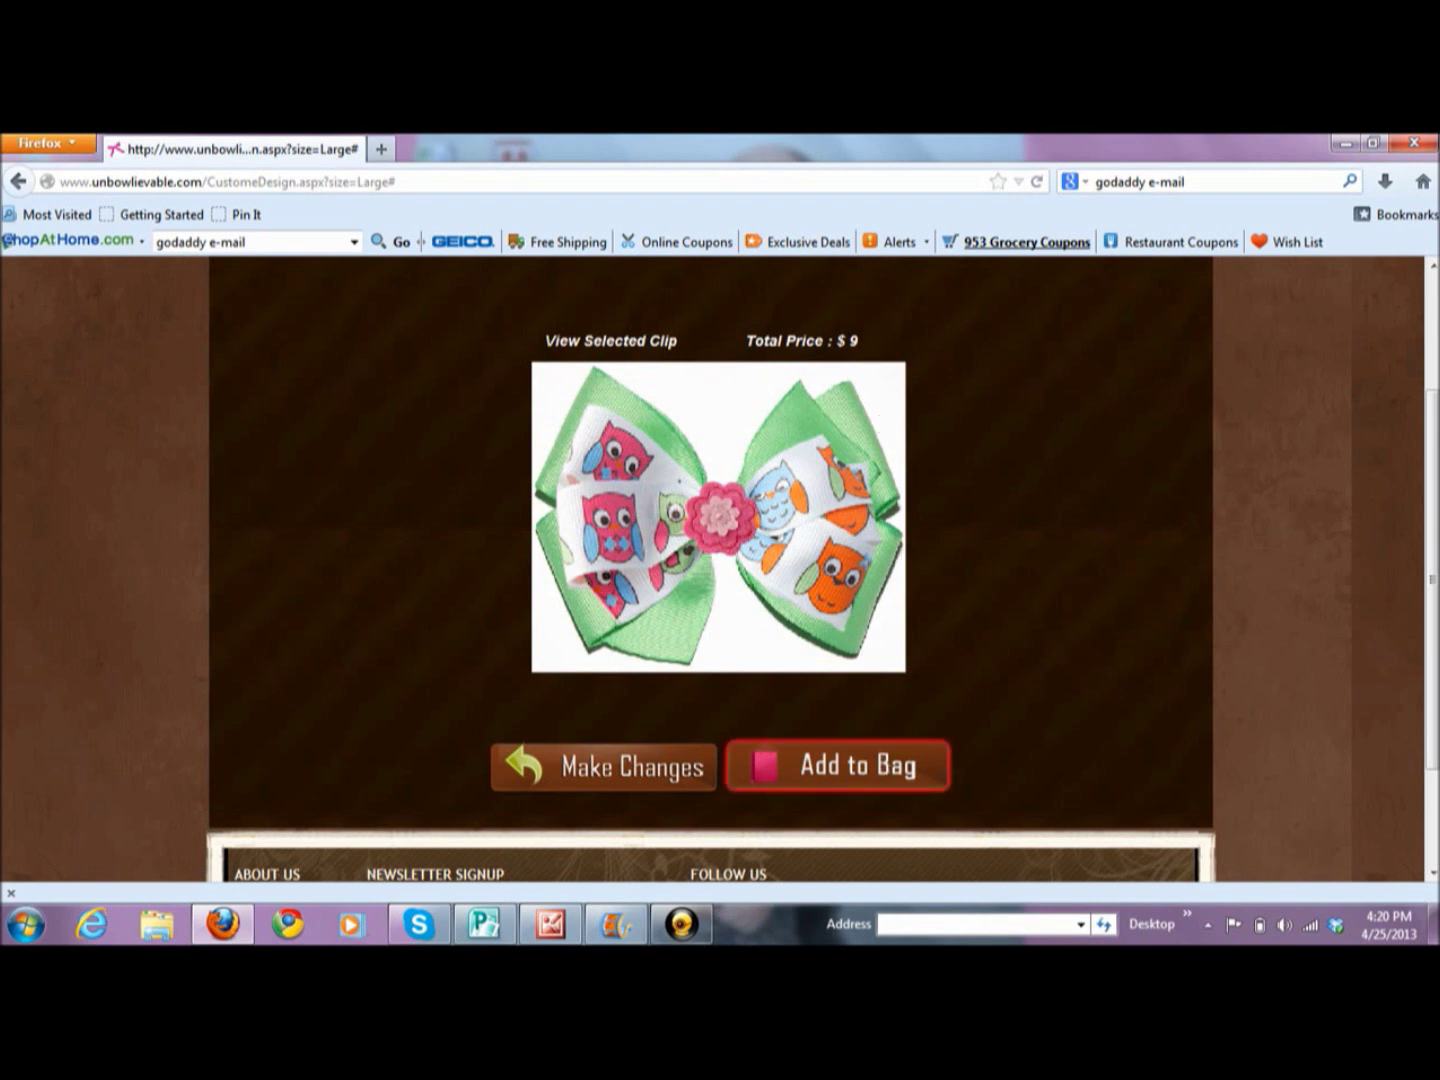
pyautogui.click(882, 761)
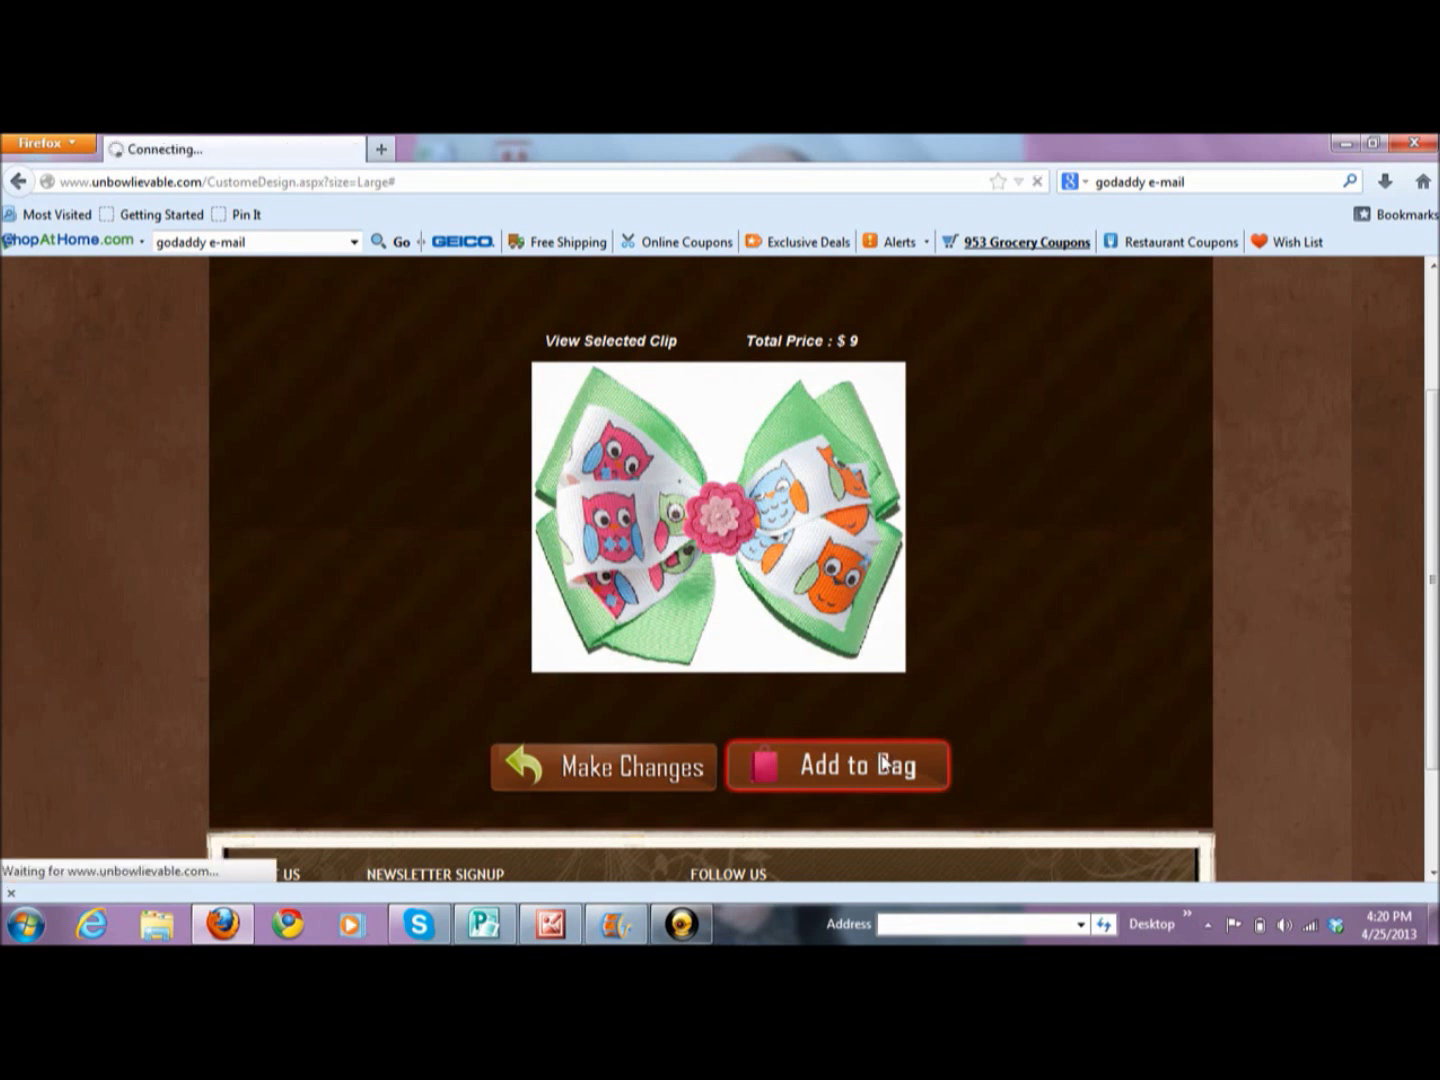